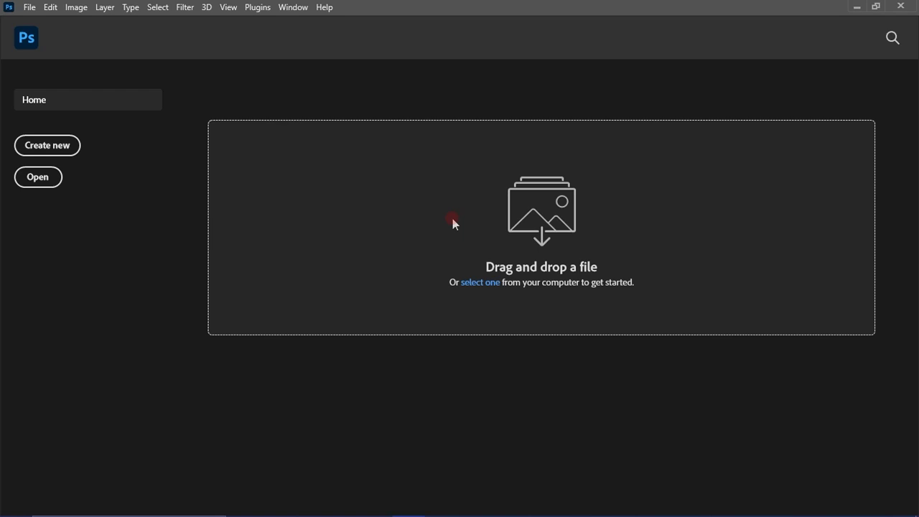
Open the photo pexels-arvind-shakya-796526 from the Photo folder on Local Disk (D:) and unlock its Background layer
left_click(42, 184)
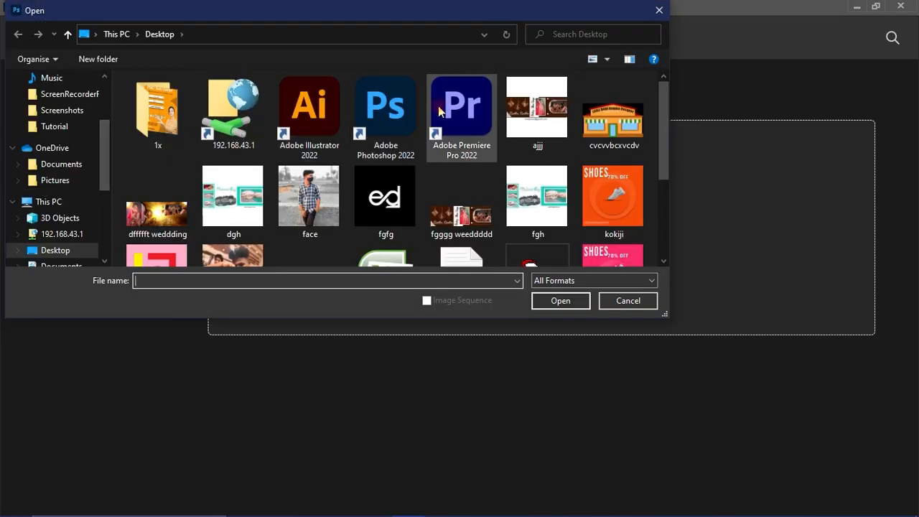
scroll(61, 229, "down", 4)
left_click(65, 191)
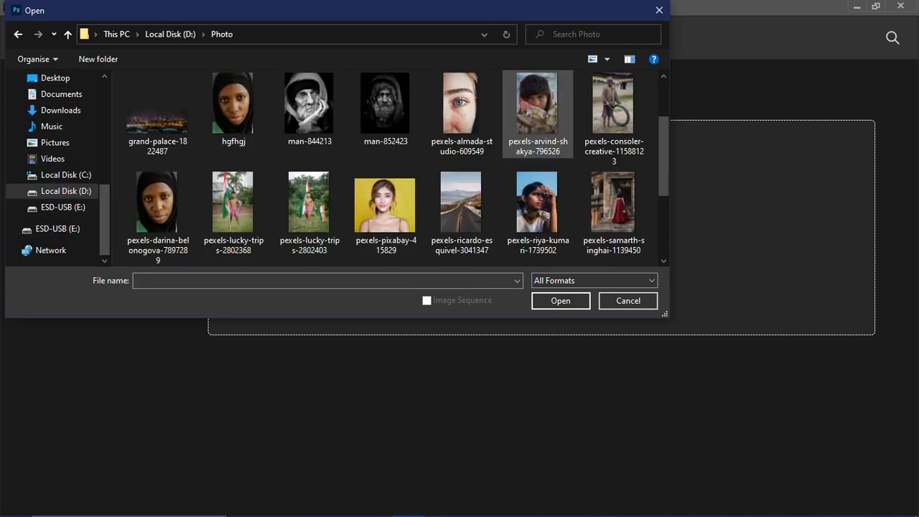
double_click(538, 104)
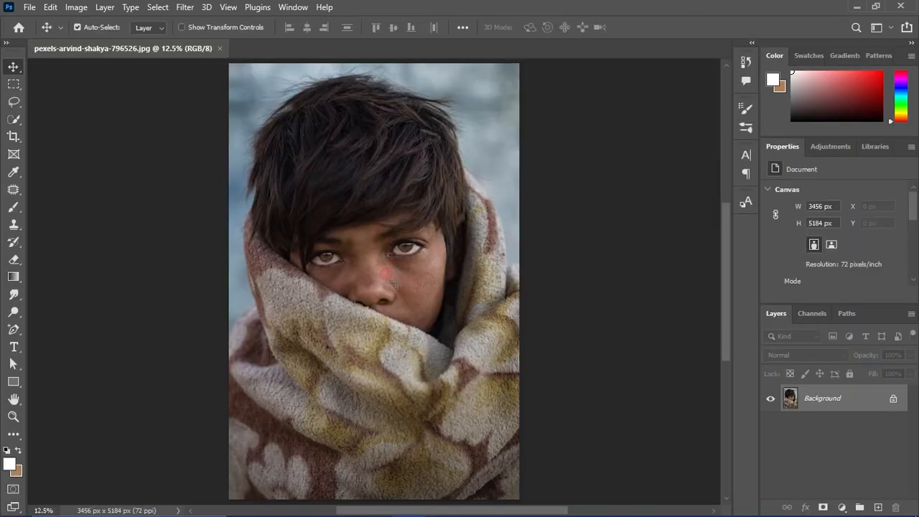
scroll(394, 284, "down", 1)
scroll(396, 297, "up", 1)
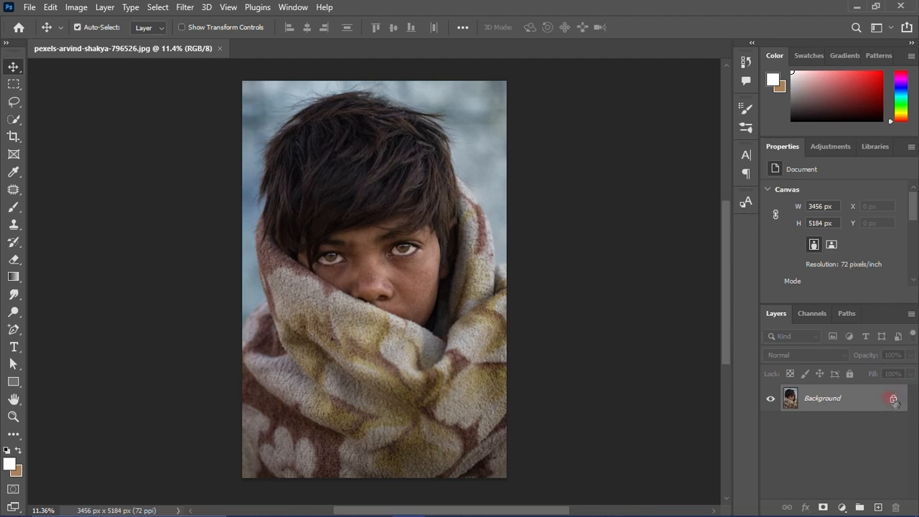
left_click(893, 400)
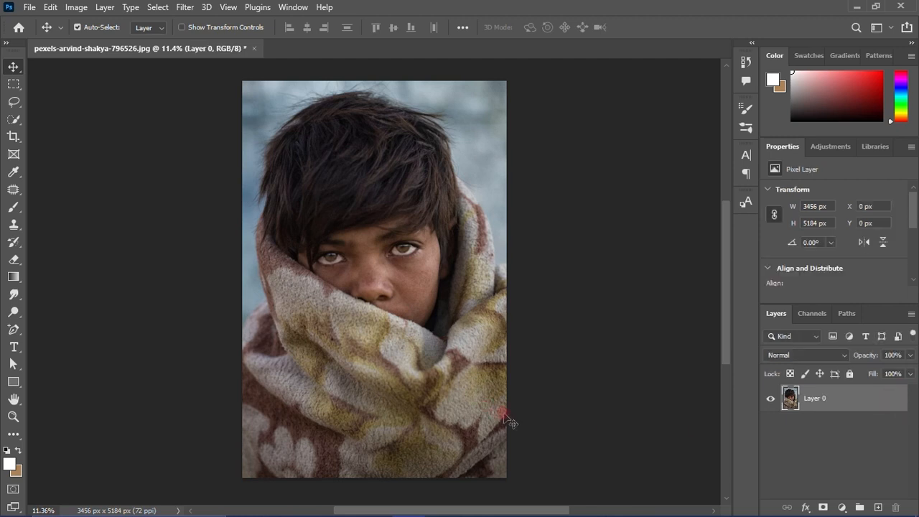
Examine the edges of the boy's hair and blanket against the blurred background
scroll(488, 337, "down", 1)
scroll(488, 338, "up", 1)
scroll(492, 193, "up", 1)
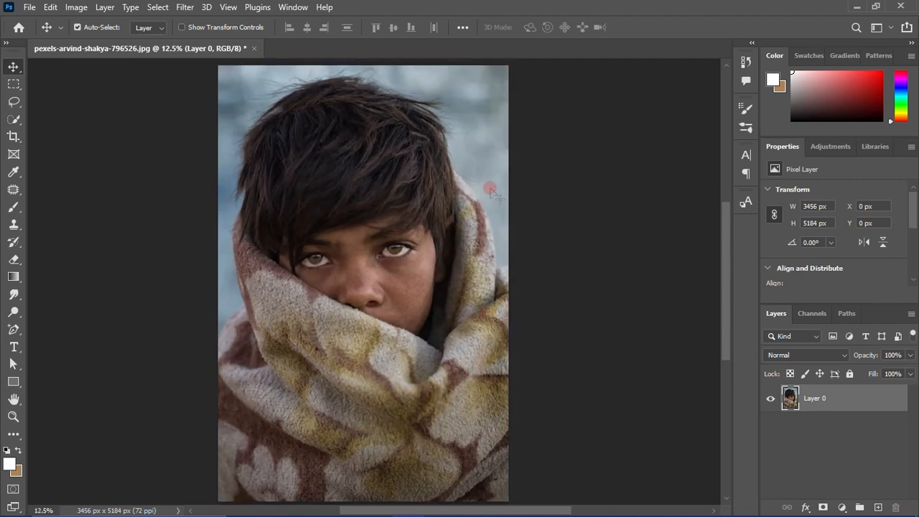
scroll(491, 189, "up", 5)
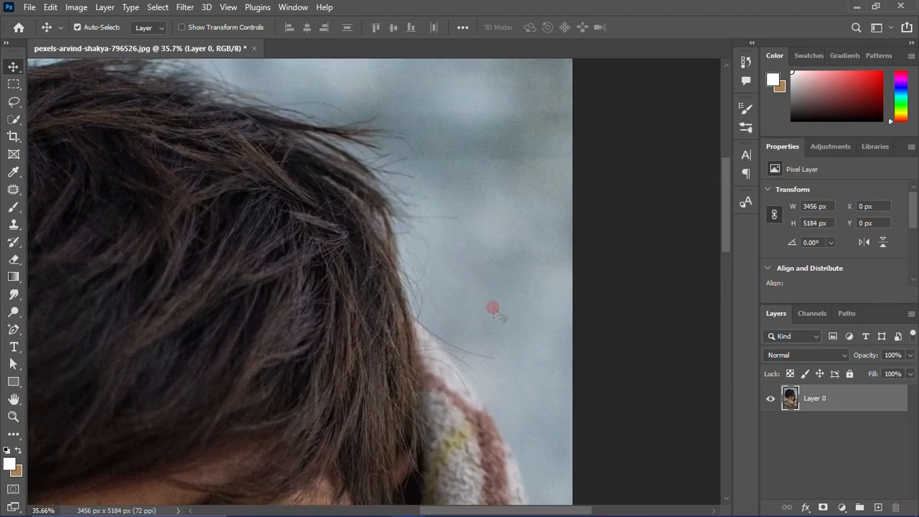
scroll(494, 309, "down", 4)
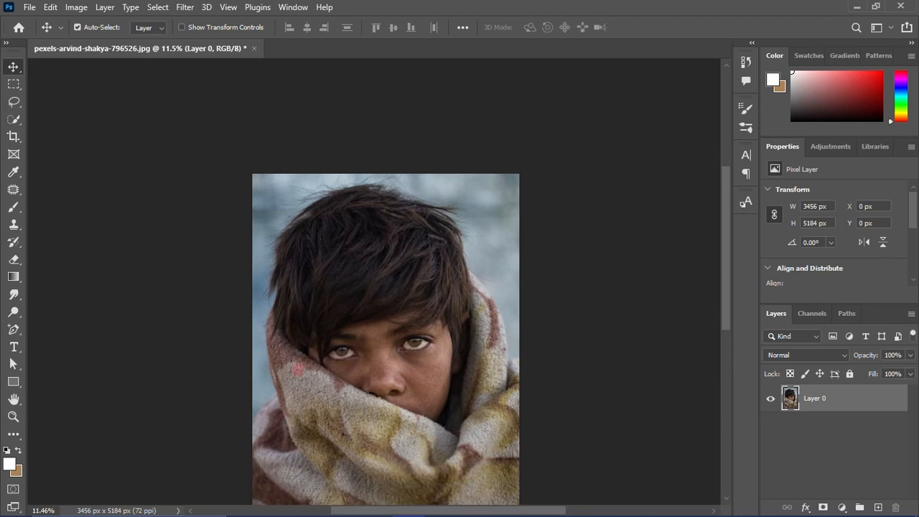
scroll(281, 362, "down", 1)
scroll(282, 366, "up", 4)
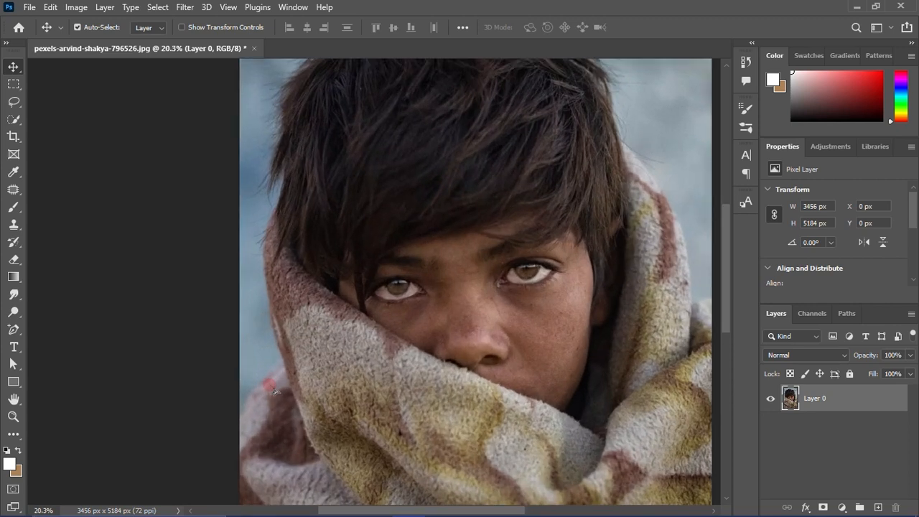
scroll(280, 397, "down", 1)
scroll(280, 397, "down", 2)
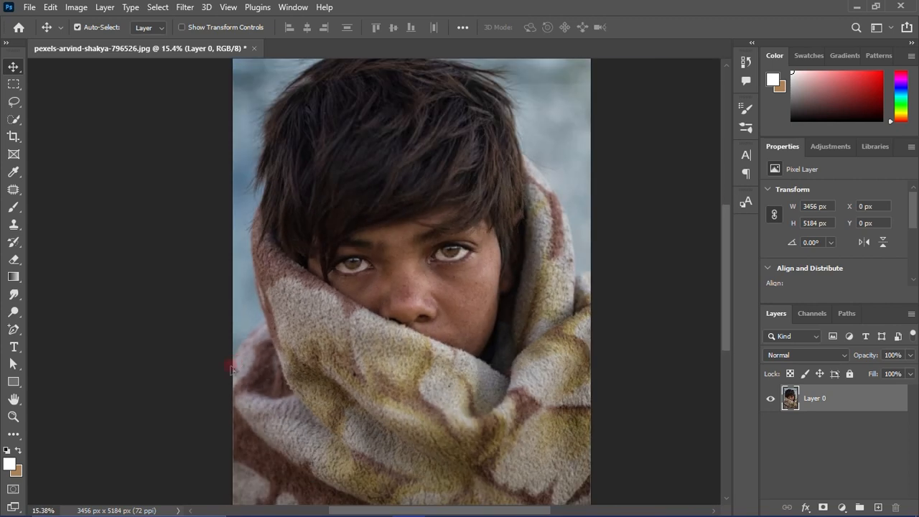
With the Pen tool in Path mode, start a path at the photo's left border and trace up along the shoulder blanket
left_click(13, 329)
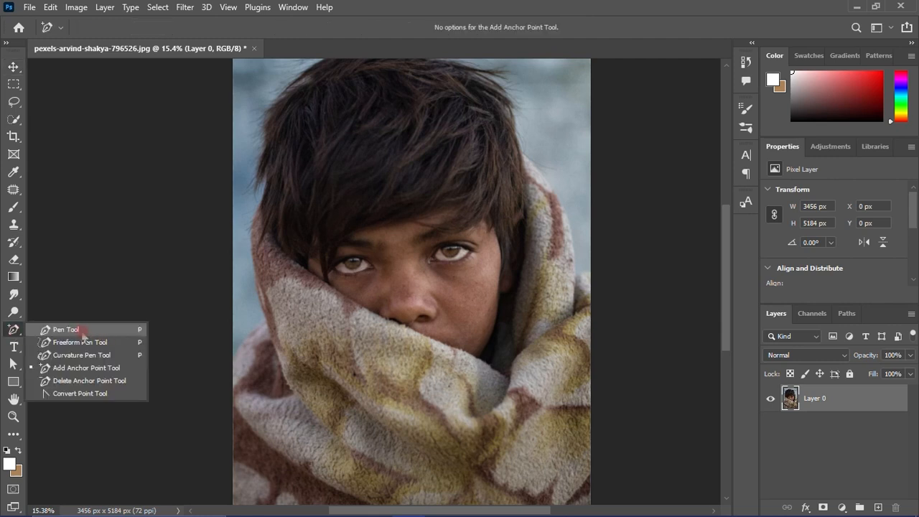
left_click(83, 332)
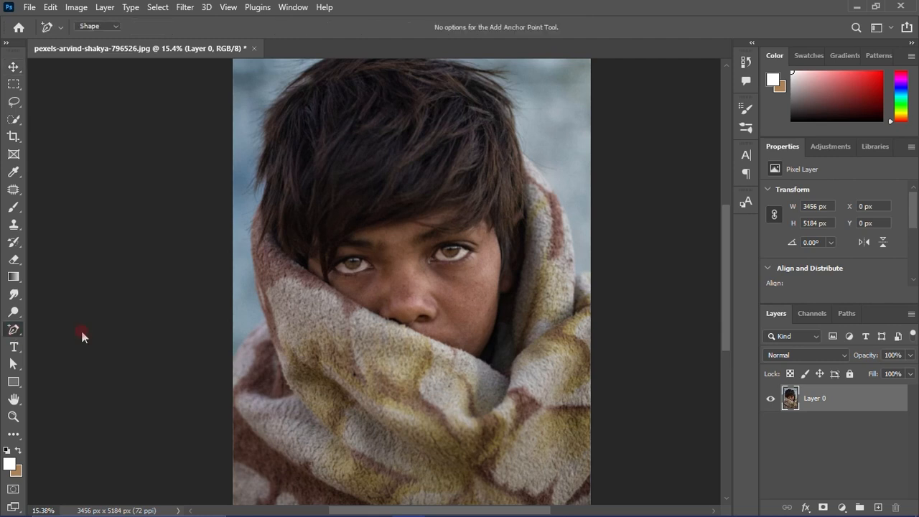
left_click(101, 27)
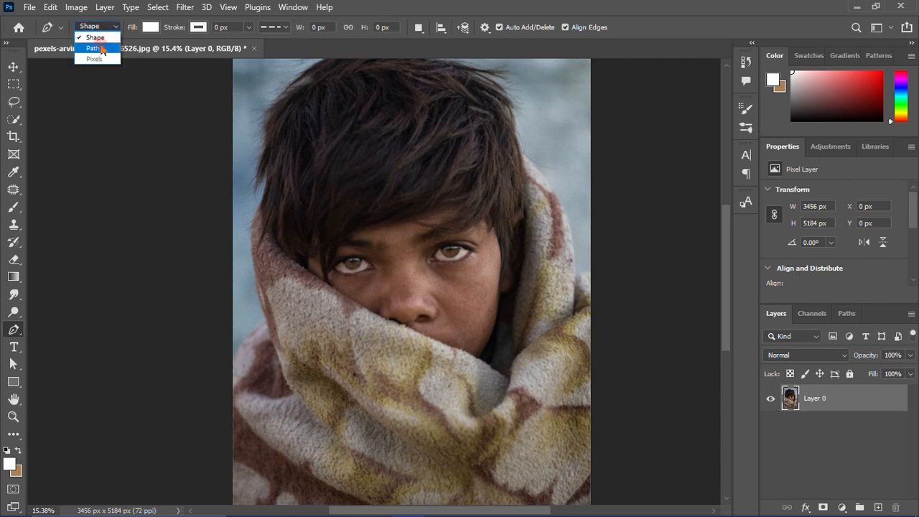
left_click(101, 51)
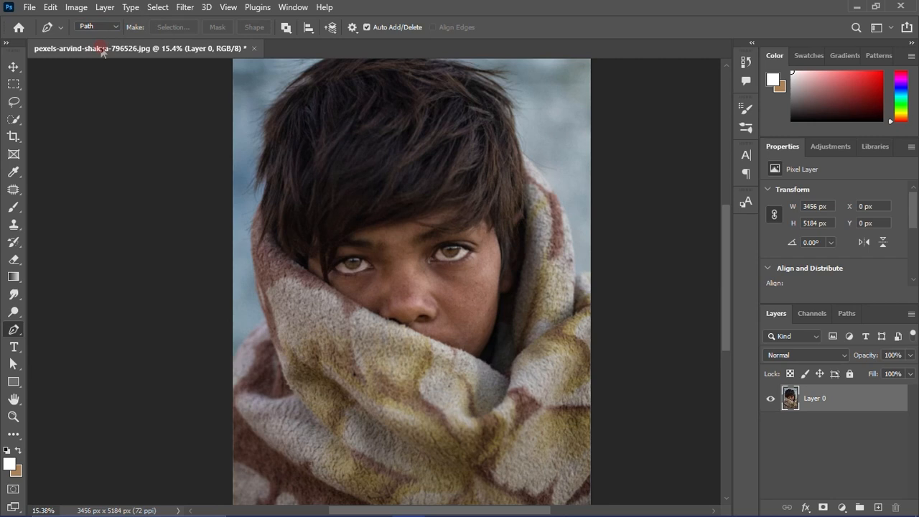
scroll(232, 298, "down", 3)
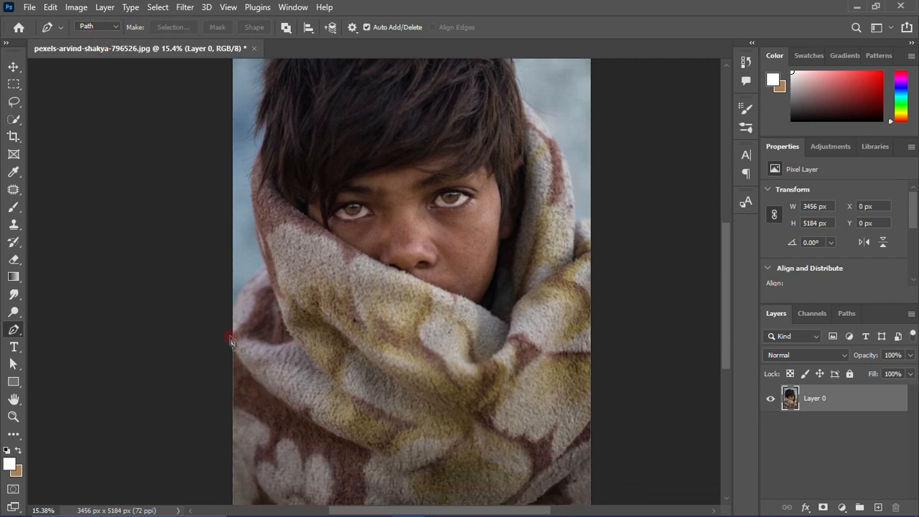
scroll(232, 302, "up", 2)
scroll(232, 302, "up", 8)
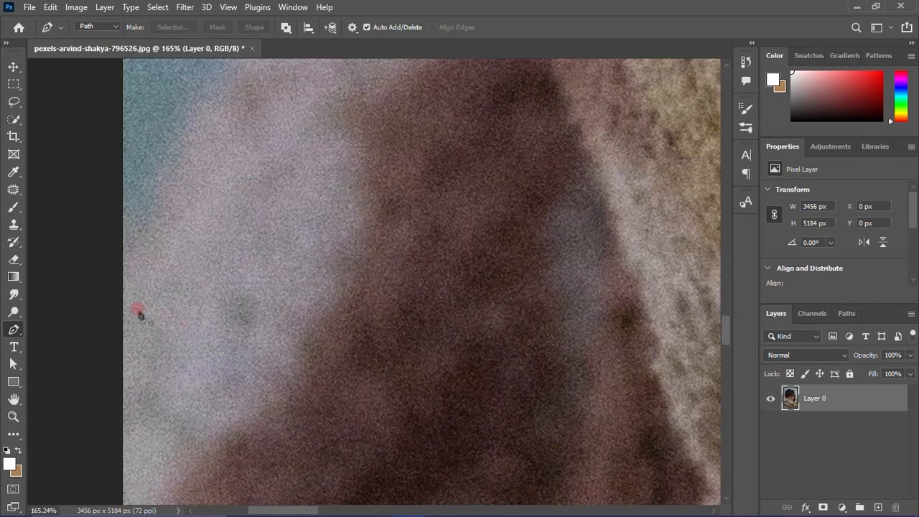
left_click(119, 298)
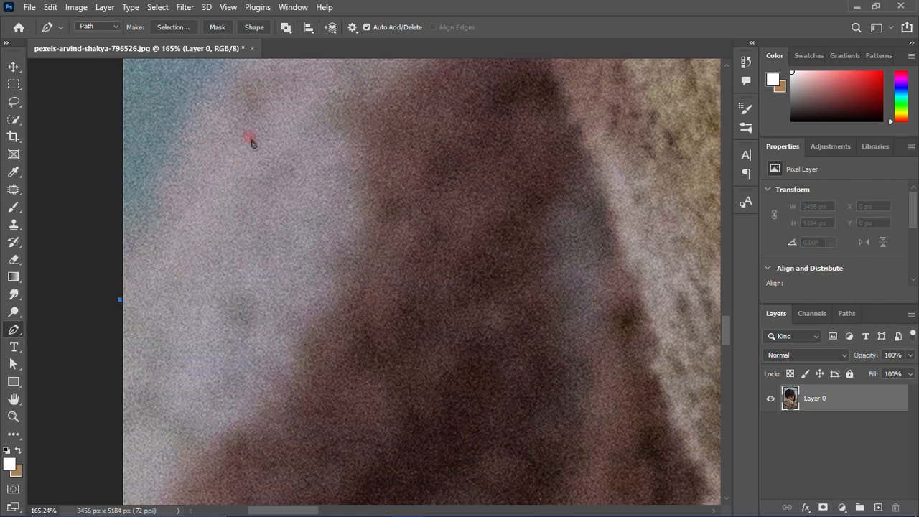
left_click(270, 105)
scroll(218, 273, "down", 4)
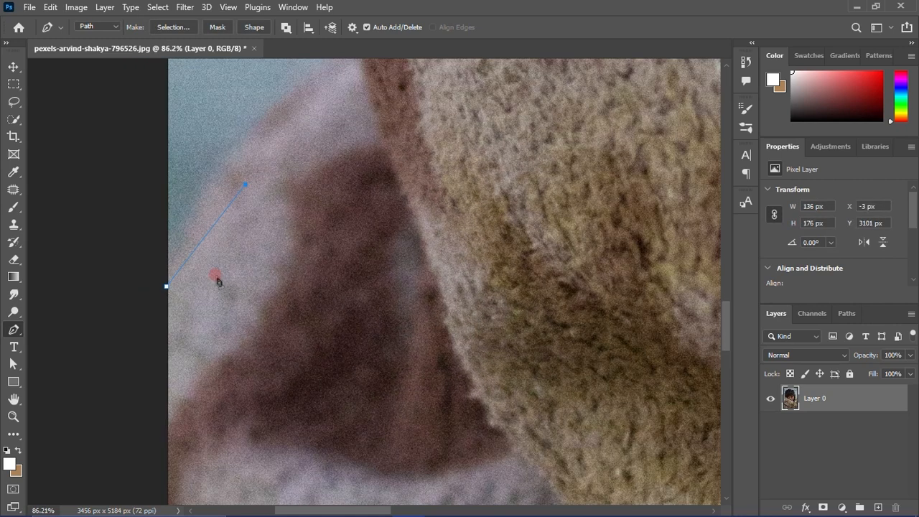
scroll(275, 216, "up", 1)
left_click(333, 138)
scroll(316, 287, "up", 5)
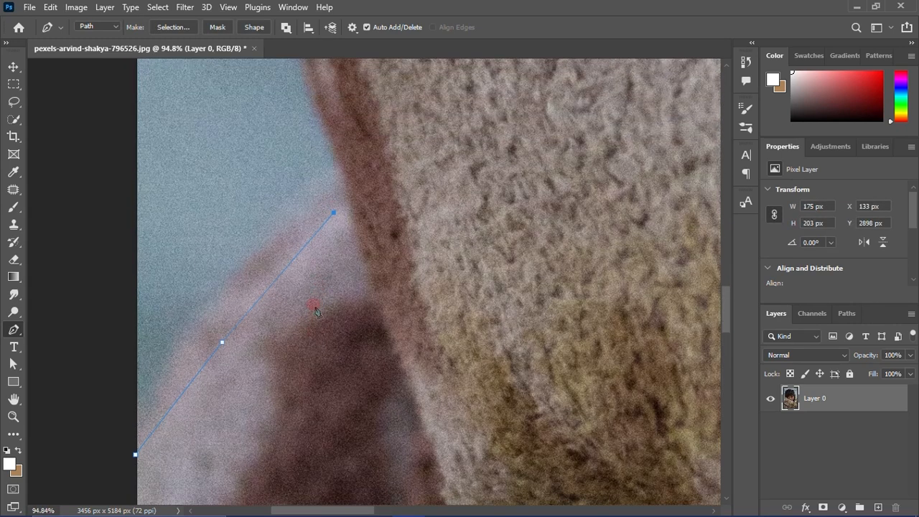
Continue the path up the left edge of the blanket hood and along the left side of the hair
scroll(340, 246, "up", 12)
left_click(252, 183)
scroll(287, 216, "up", 12)
left_click(363, 230)
scroll(307, 192, "up", 9)
left_click(351, 240)
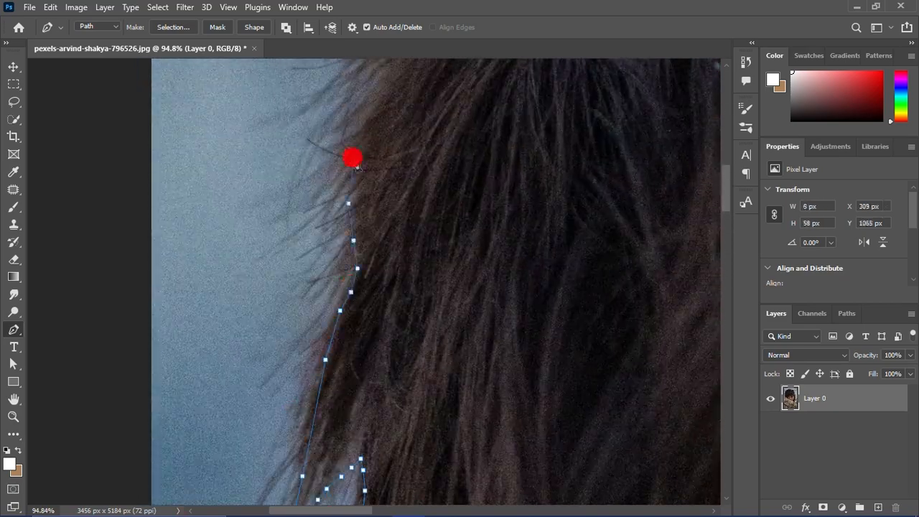
Extend the path over the top of the head, following the hairline closely
scroll(351, 240, "up", 14)
left_click(566, 169)
scroll(607, 158, "up", 5)
left_click(464, 133)
left_click_drag(495, 123, 238, 203)
left_click(164, 199)
left_click(419, 252)
left_click_drag(565, 261, 499, 256)
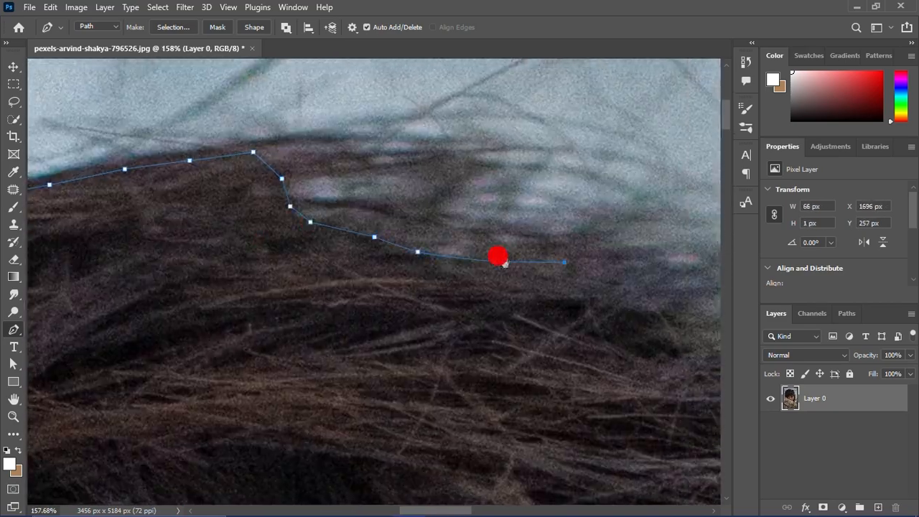
Trace the path down the right side of the hair to the blanket
left_click(504, 301)
left_click_drag(419, 312, 383, 271)
left_click(381, 175)
left_click(423, 209)
left_click(455, 205)
left_click(498, 328)
scroll(510, 349, "down", 11)
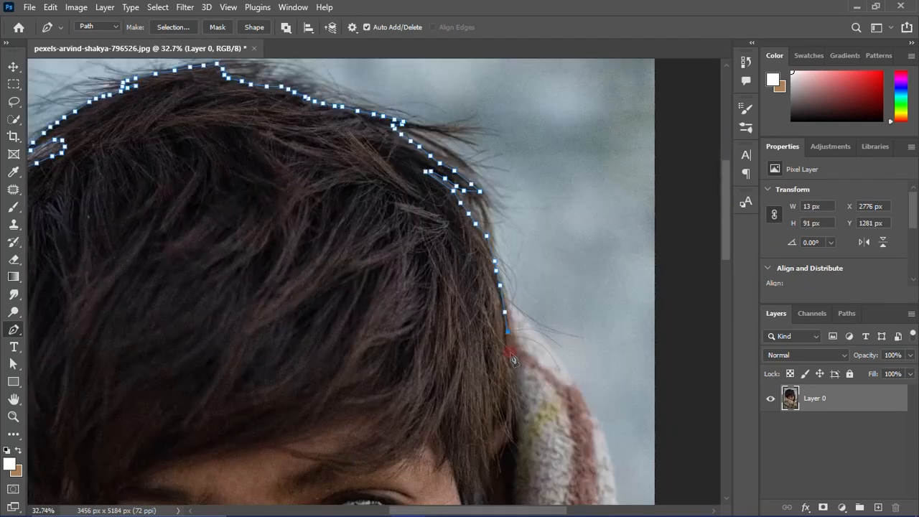
scroll(511, 349, "up", 4)
left_click(403, 149)
left_click_drag(481, 303, 490, 339)
left_click(504, 441)
Trace down the blanket's right edge, take the path around the photo's bottom corners, and close it at the starting anchor point
scroll(515, 402, "down", 9)
left_click(521, 376)
left_click(538, 385)
left_click(548, 412)
scroll(532, 388, "down", 8)
left_click(494, 444)
left_click(148, 443)
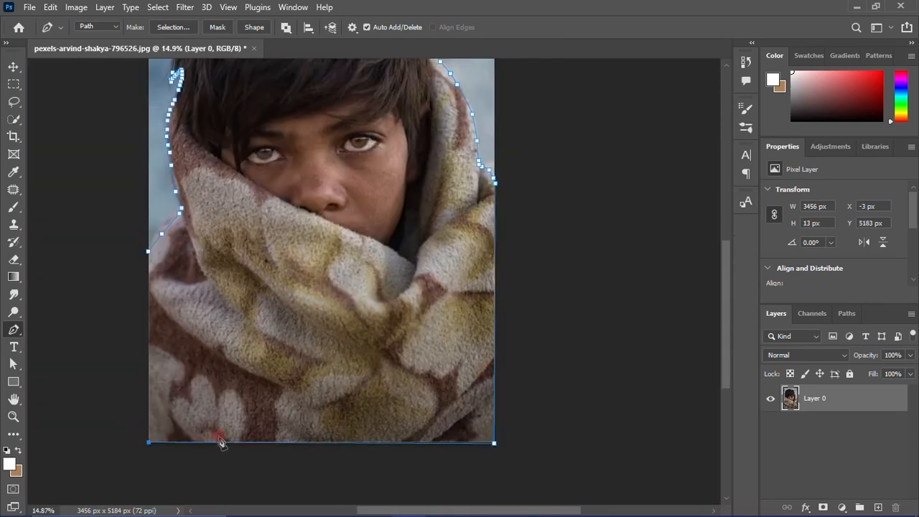
scroll(140, 287, "up", 2)
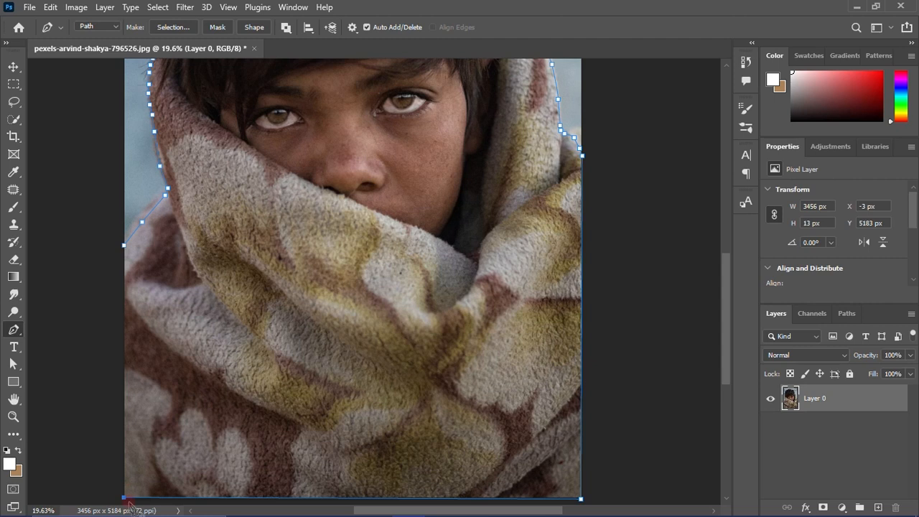
left_click(124, 249)
scroll(132, 316, "up", 1)
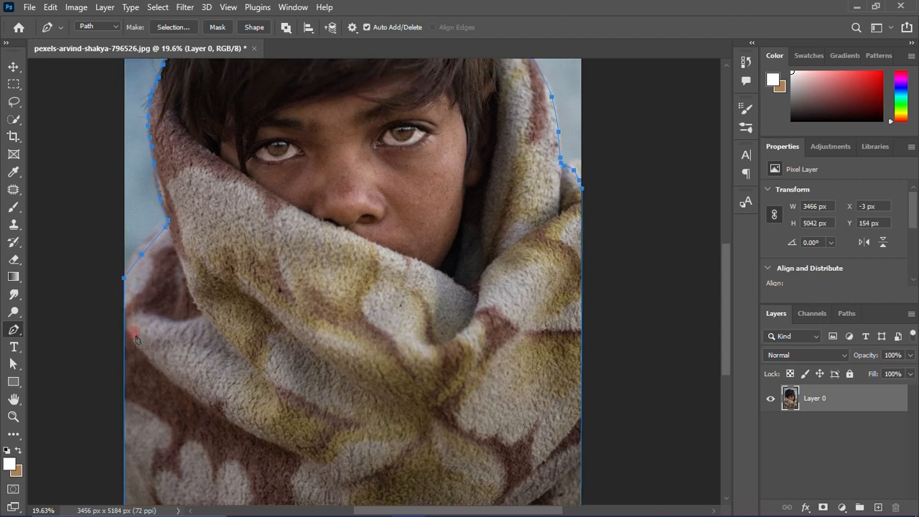
Convert the closed path into a new anti-aliased selection with a feather radius of 0 pixels
scroll(136, 309, "down", 2)
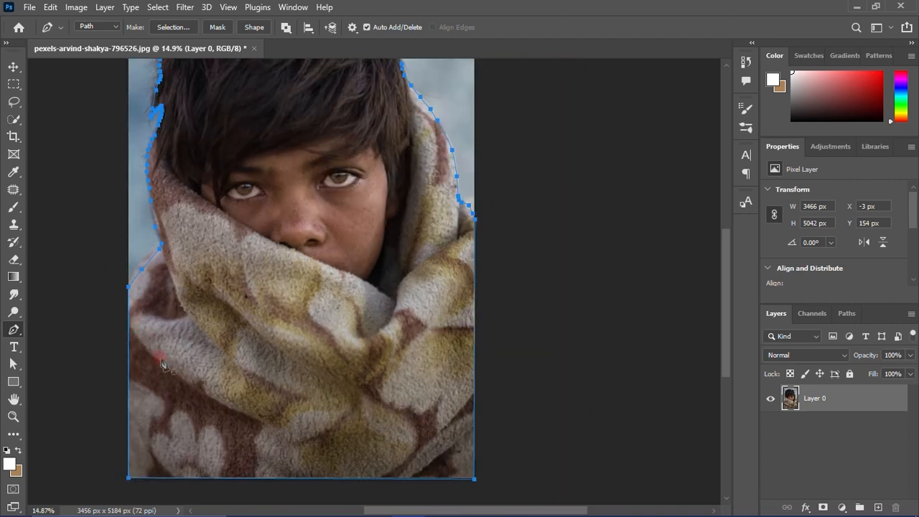
scroll(163, 365, "up", 2)
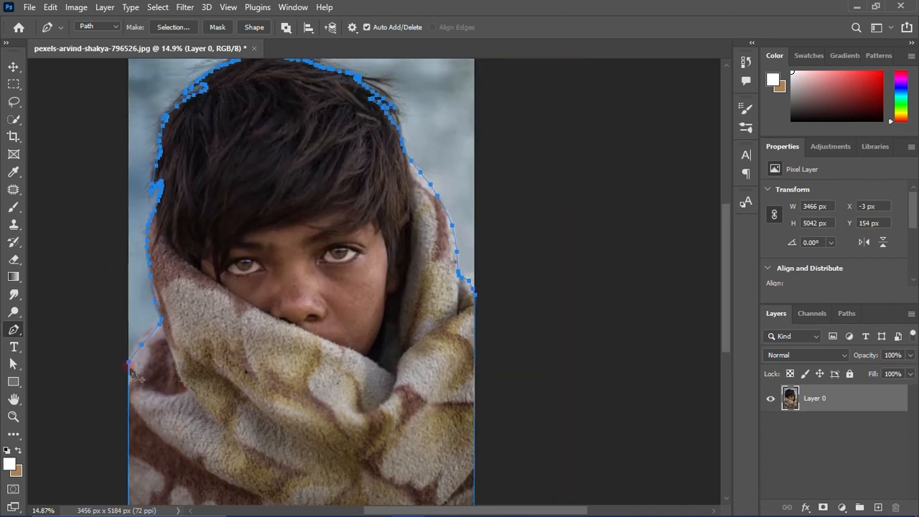
right_click(131, 368)
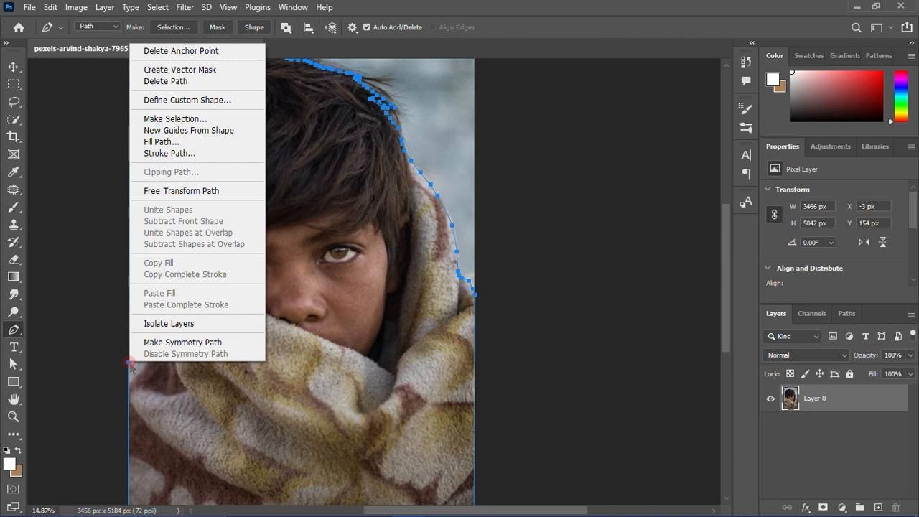
left_click(165, 121)
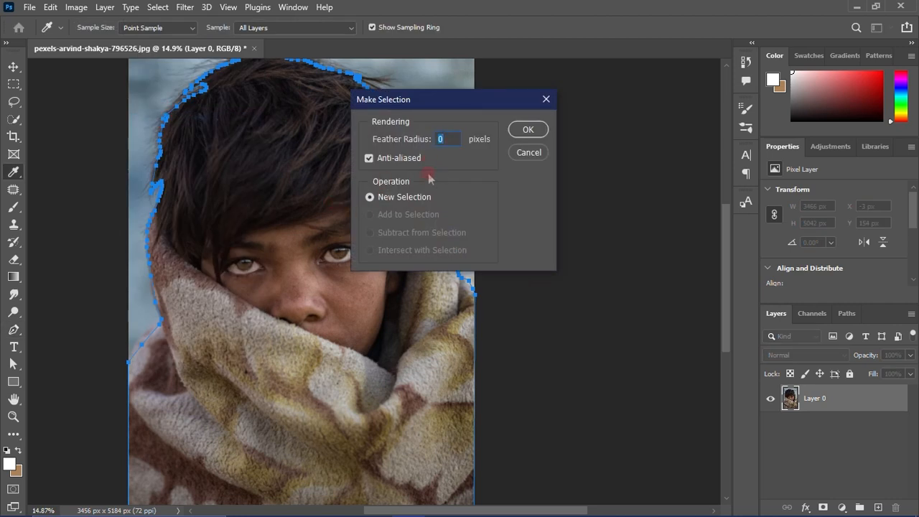
left_click(528, 130)
Add a layer mask to Layer 0 from the selection to hide the background around the boy
scroll(382, 276, "up", 3)
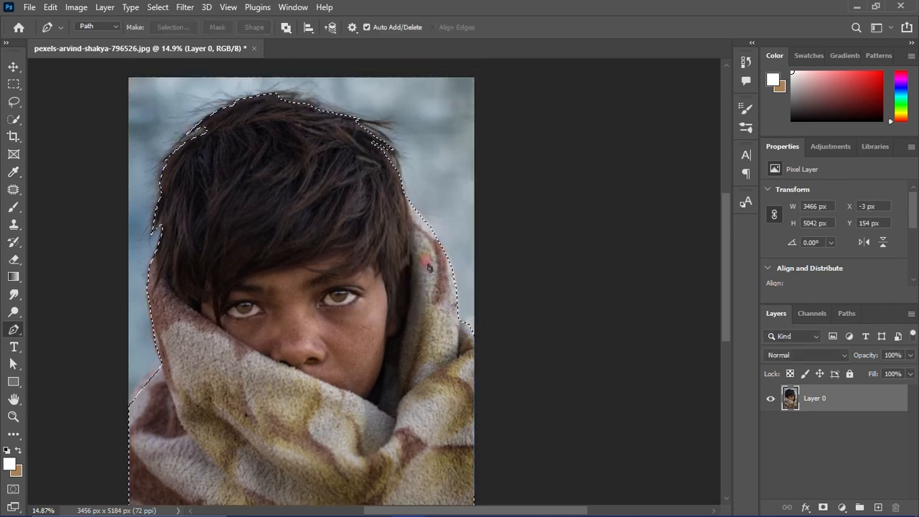
scroll(382, 277, "down", 3)
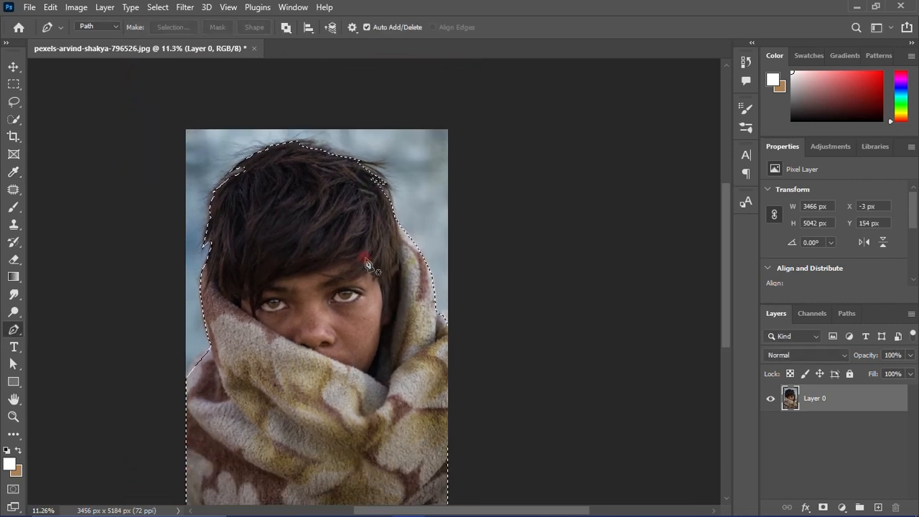
scroll(329, 239, "up", 3)
scroll(441, 215, "down", 3)
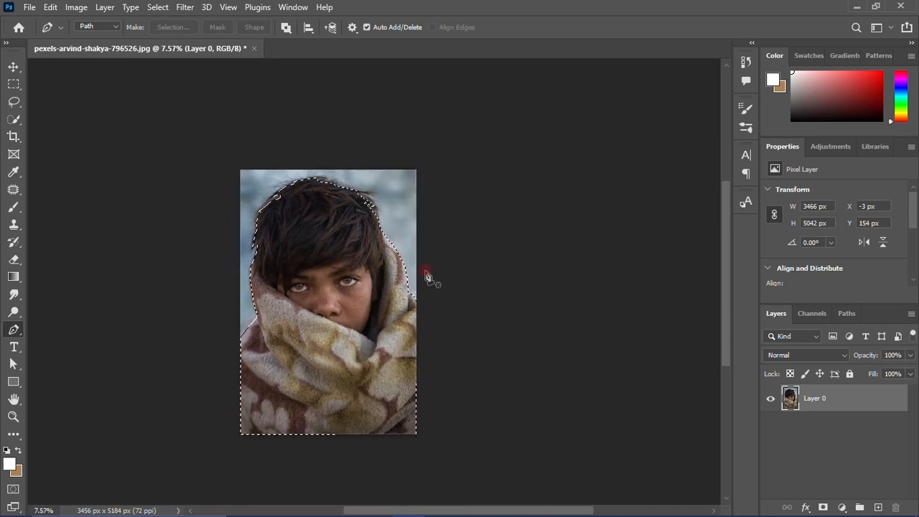
left_click(823, 507)
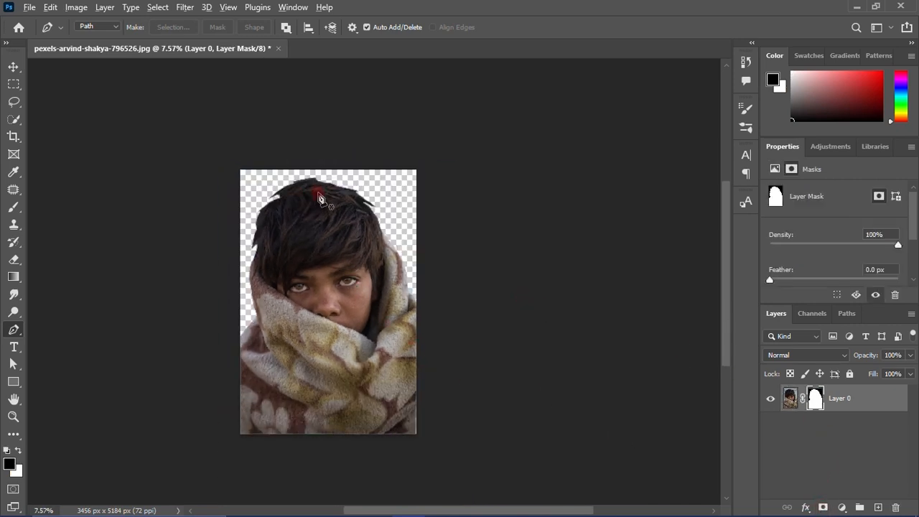
scroll(327, 193, "up", 2)
scroll(329, 183, "up", 4)
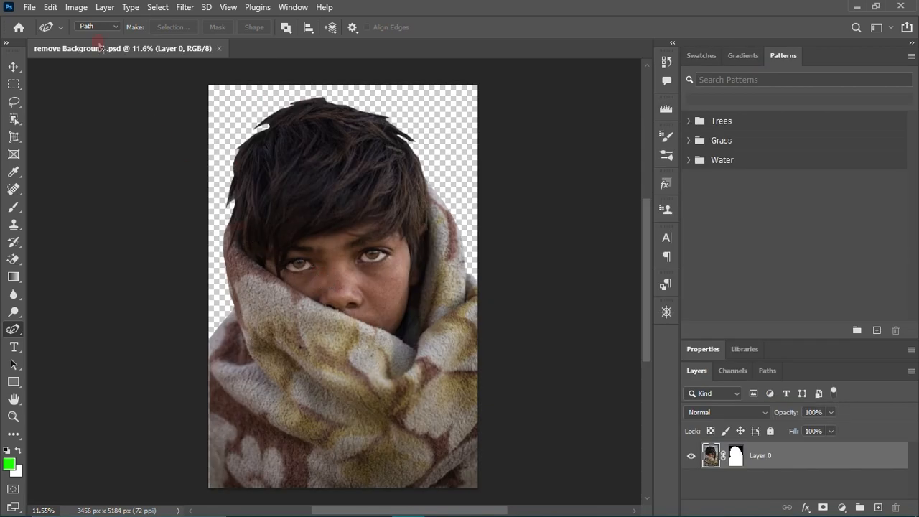
Check the portrait's width, height and units in the Image Size settings without changing them
left_click(75, 7)
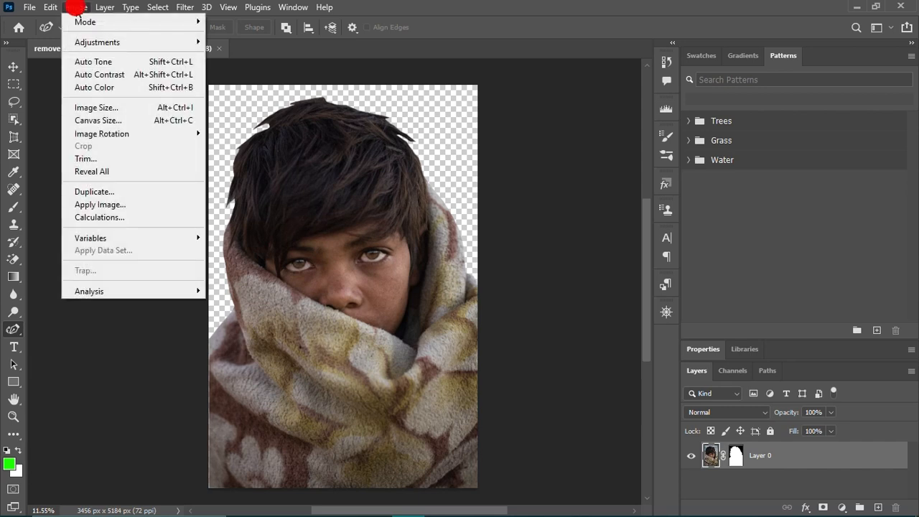
left_click(107, 108)
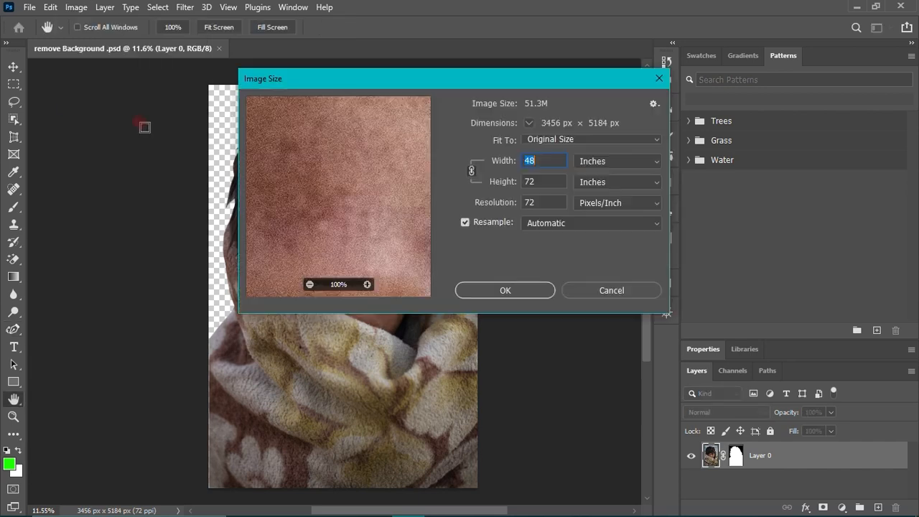
left_click(547, 161)
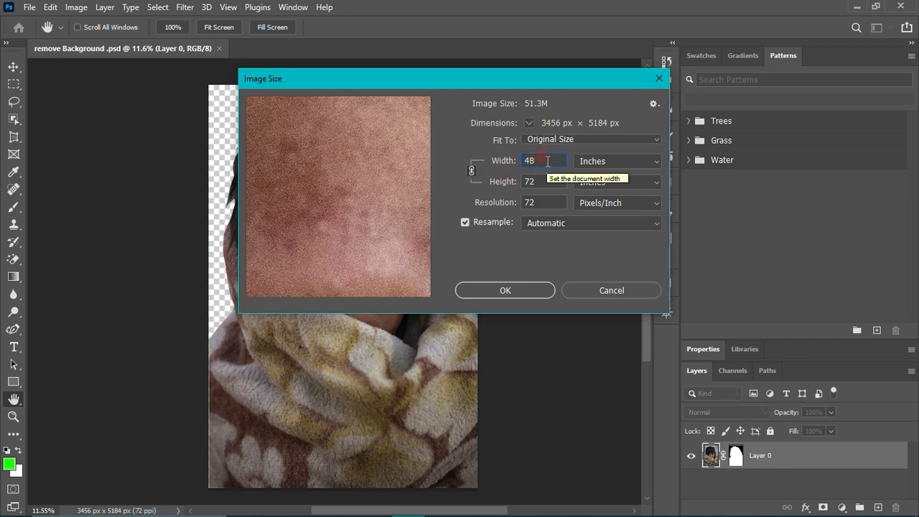
left_click(621, 164)
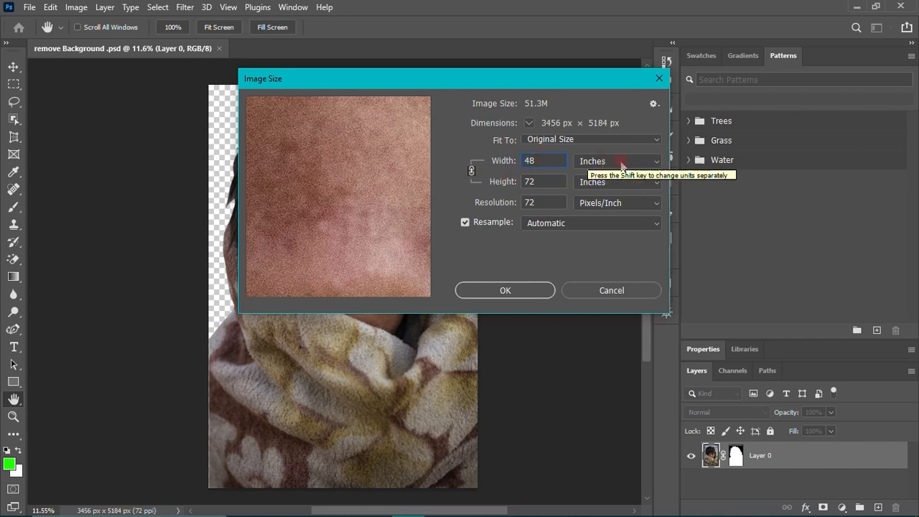
left_click(547, 179)
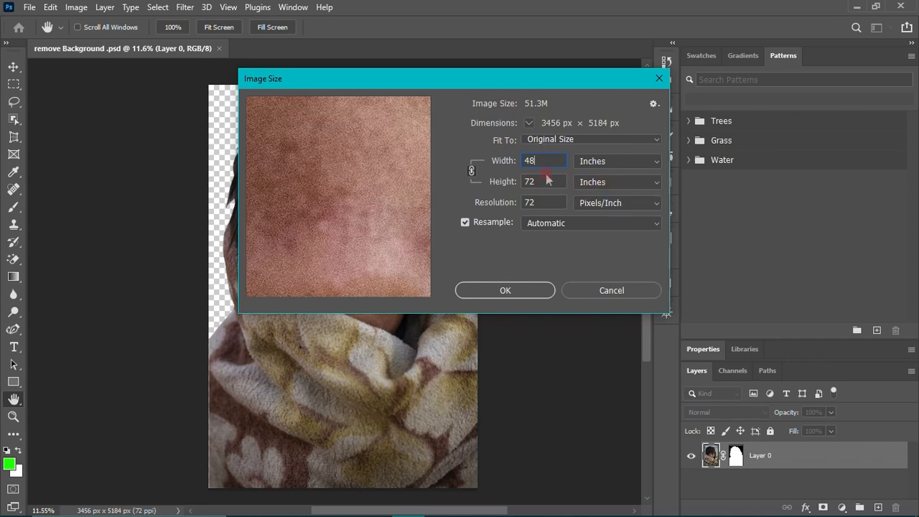
left_click(612, 291)
key("p")
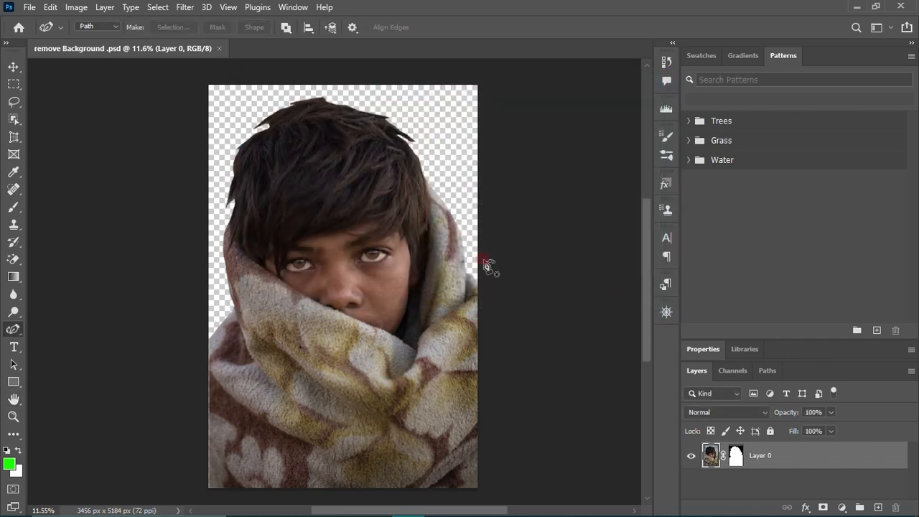
Create a new 48 x 80 inch document at 100 pixels/inch in 8-bit RGB Color with a white background
key("ctrl+n")
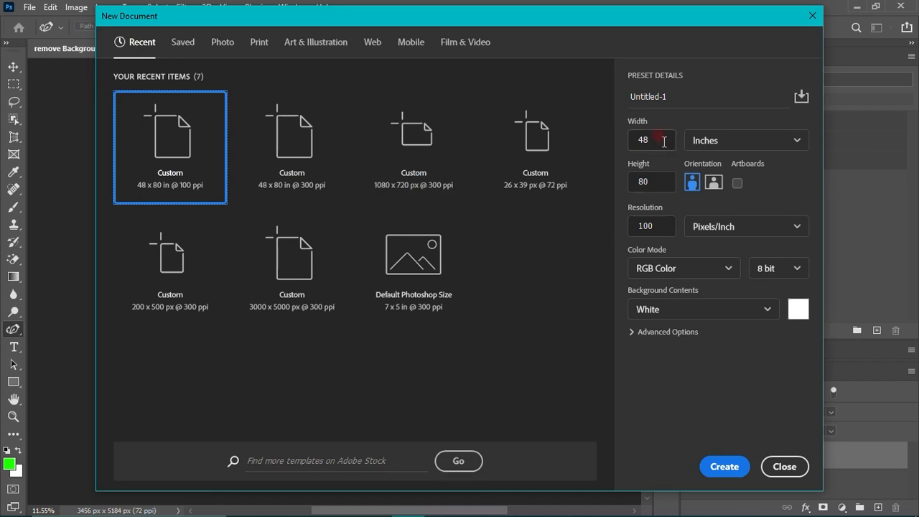
left_click(658, 180)
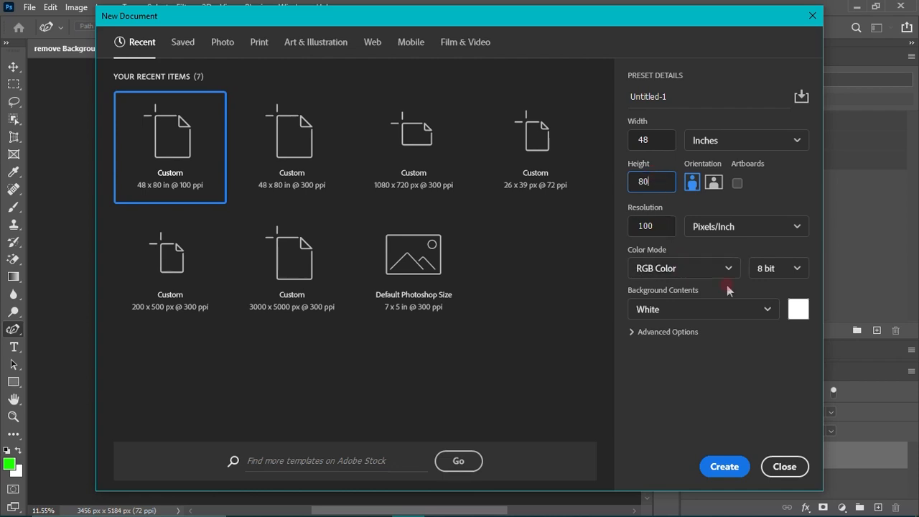
left_click(724, 467)
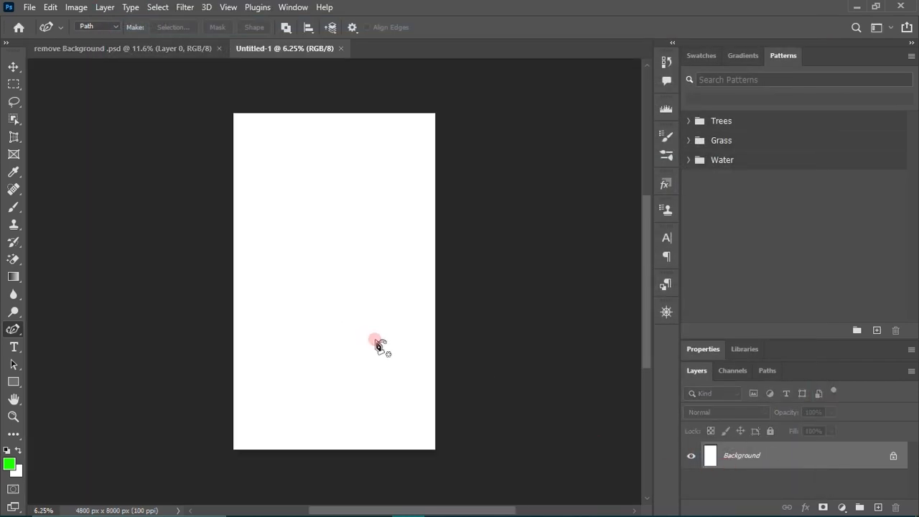
Move the masked boy layer from remove Background .psd into the new blank document
left_click(172, 54)
left_click(338, 390)
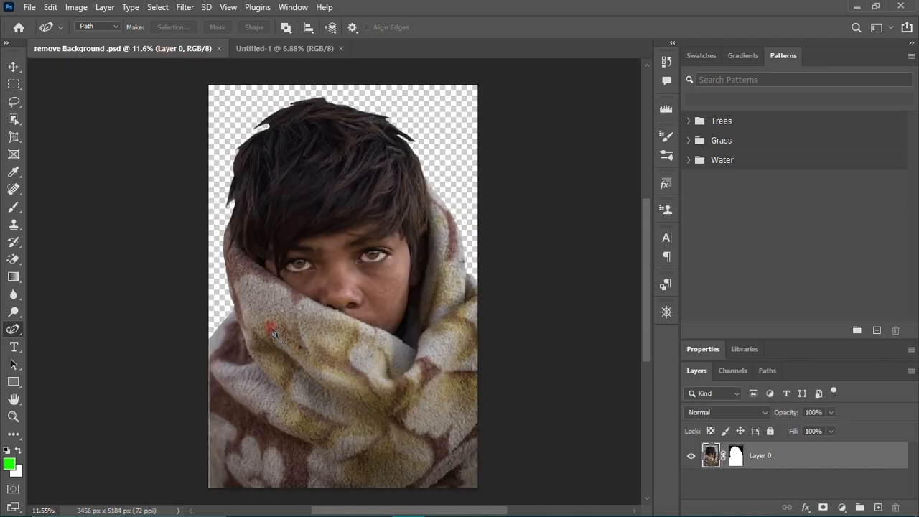
left_click(13, 67)
left_click_drag(426, 425, 312, 323)
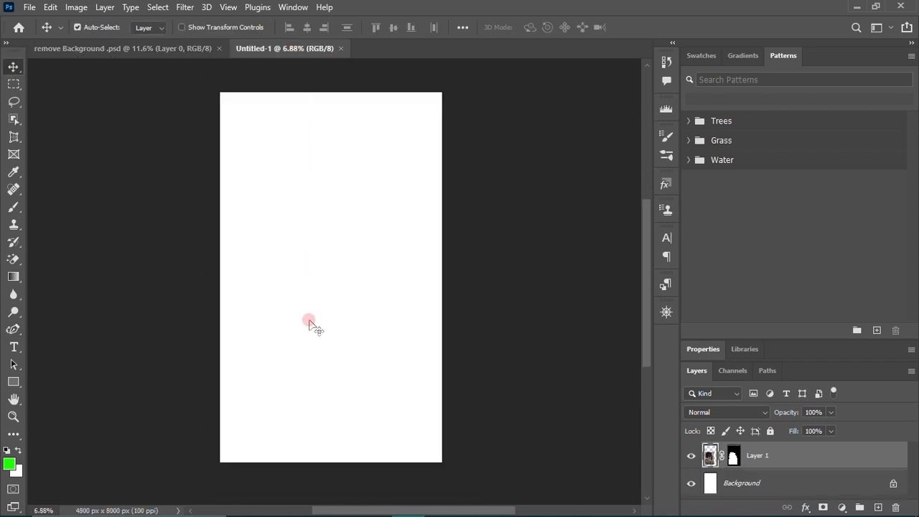
Scale the boy layer up with Free Transform so it spans the canvas width and reaches its bottom edge
key("ctrl")
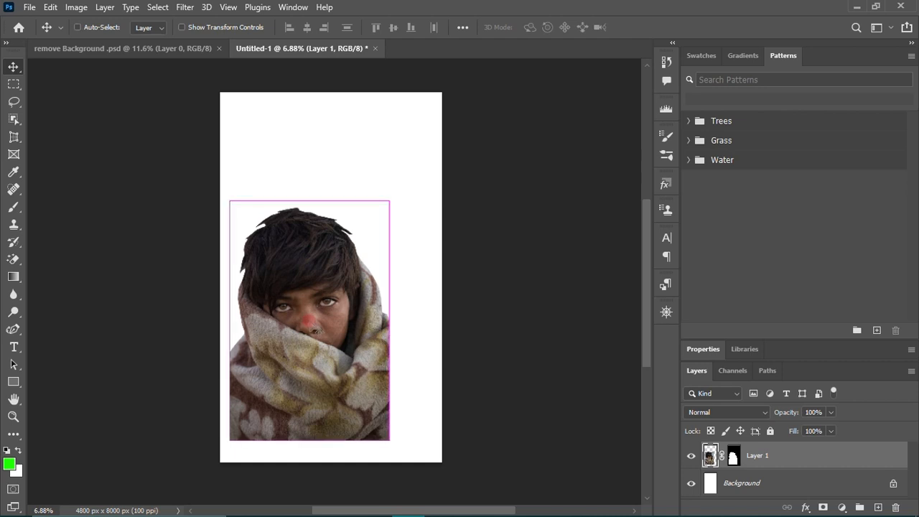
key("ctrl+t")
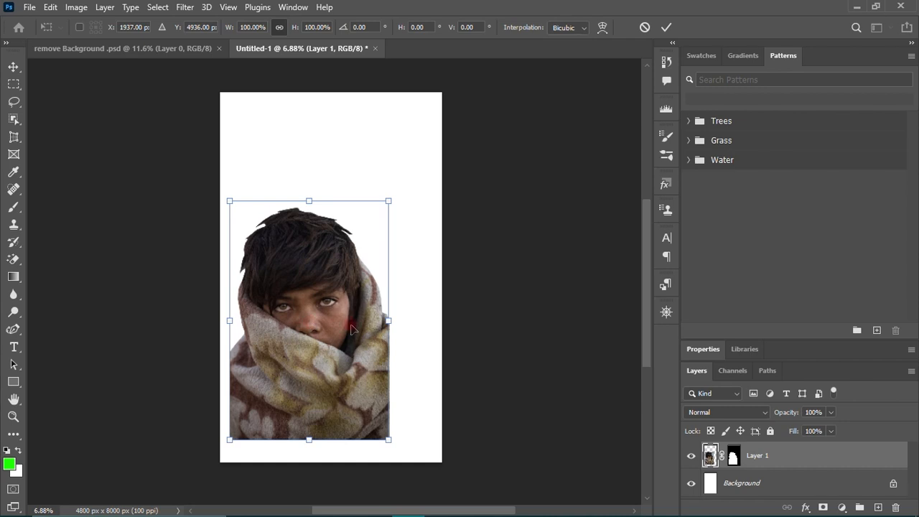
left_click_drag(392, 321, 445, 339)
left_click_drag(228, 321, 222, 325)
key("Return")
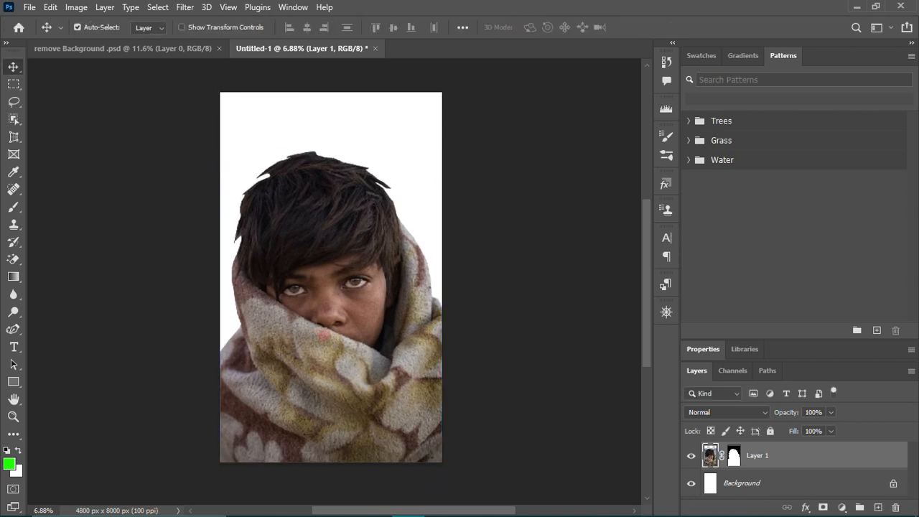
Target Layer 1's mask and set up the Brush tool with the Soft Round tip at 100% opacity
key("ctrl+0")
scroll(357, 345, "up", 1)
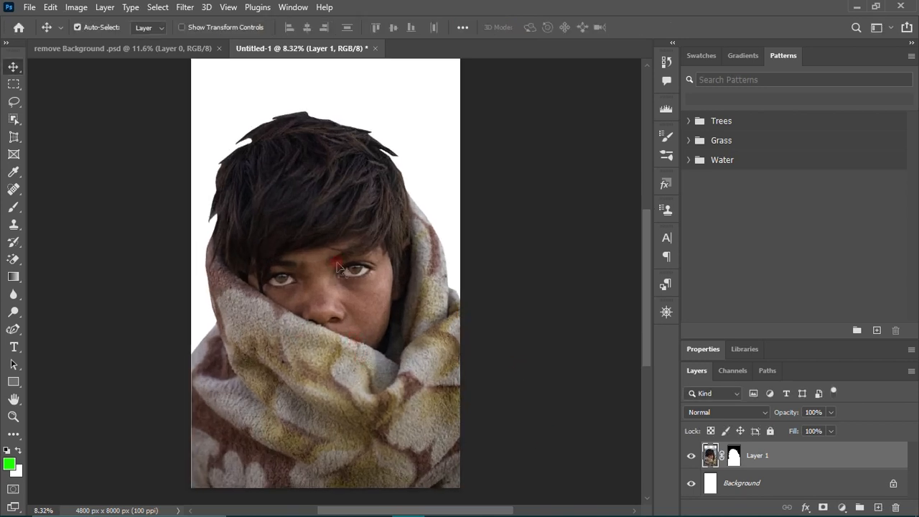
scroll(354, 318, "down", 3)
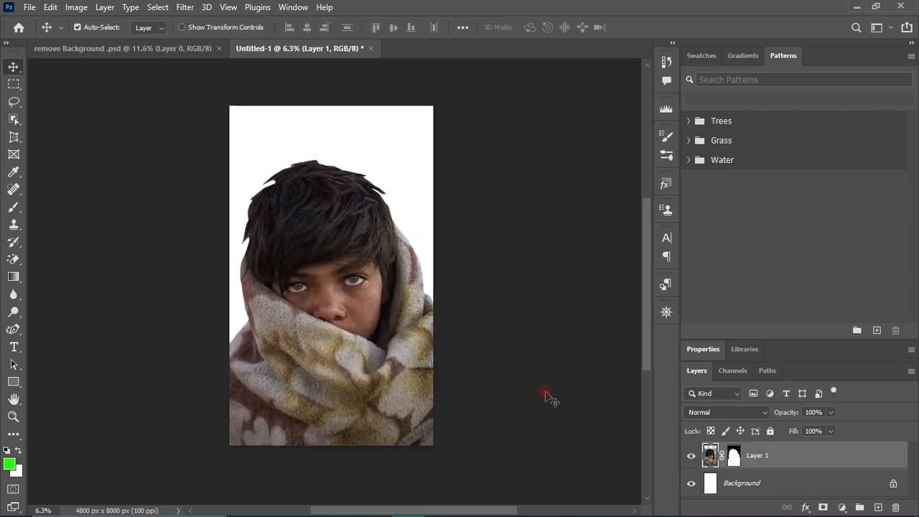
scroll(269, 198, "up", 7)
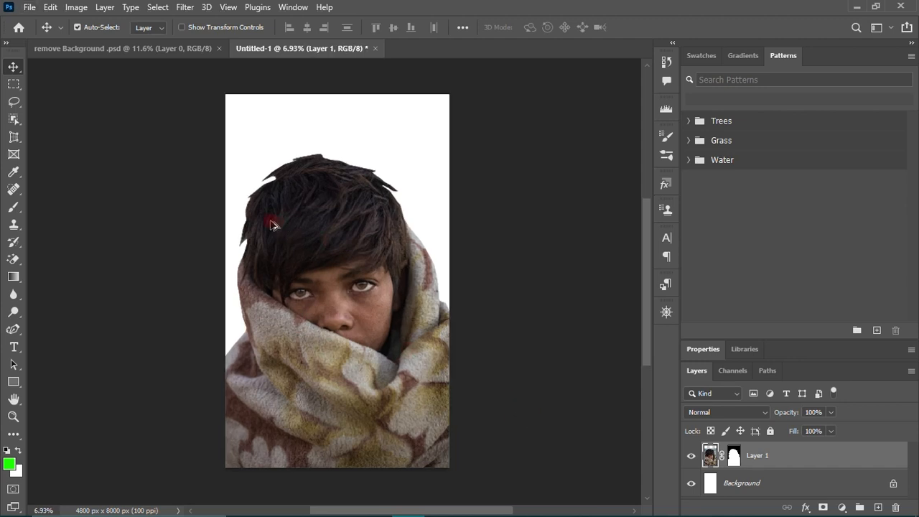
scroll(270, 190, "up", 15)
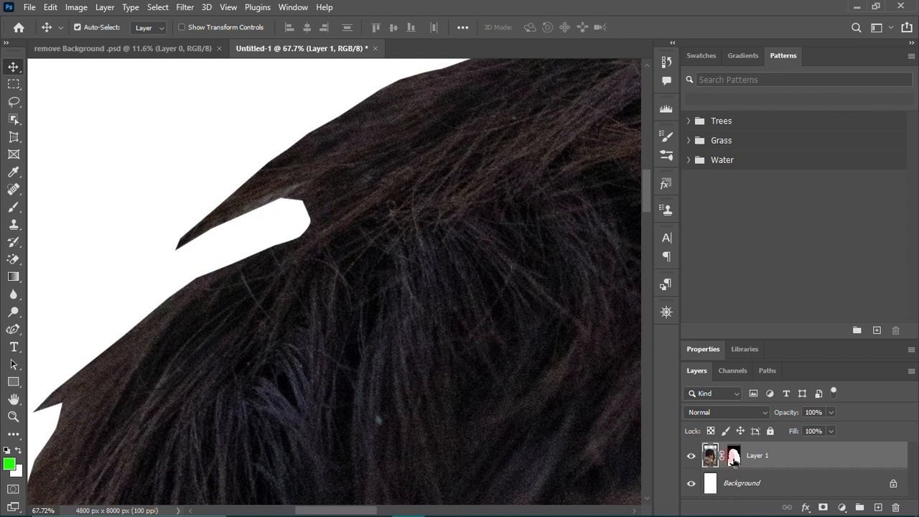
left_click(733, 456)
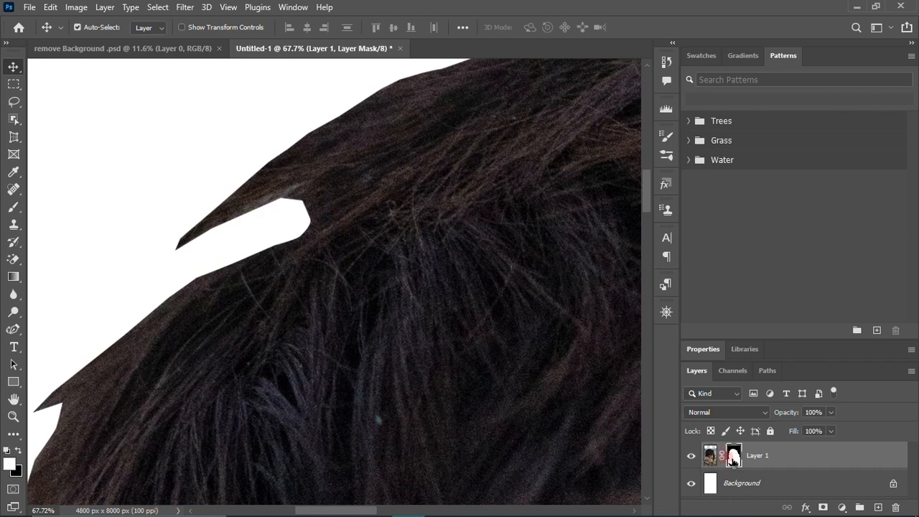
left_click_drag(743, 343, 753, 205)
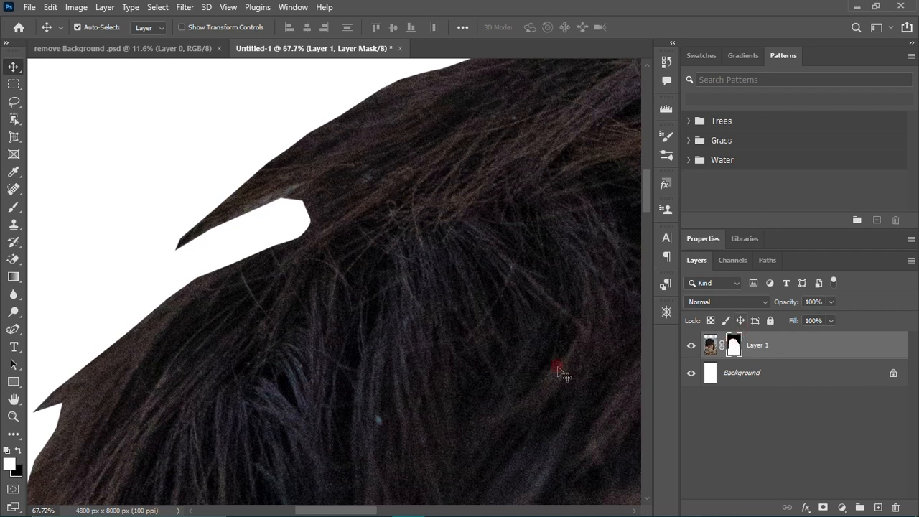
left_click(13, 207)
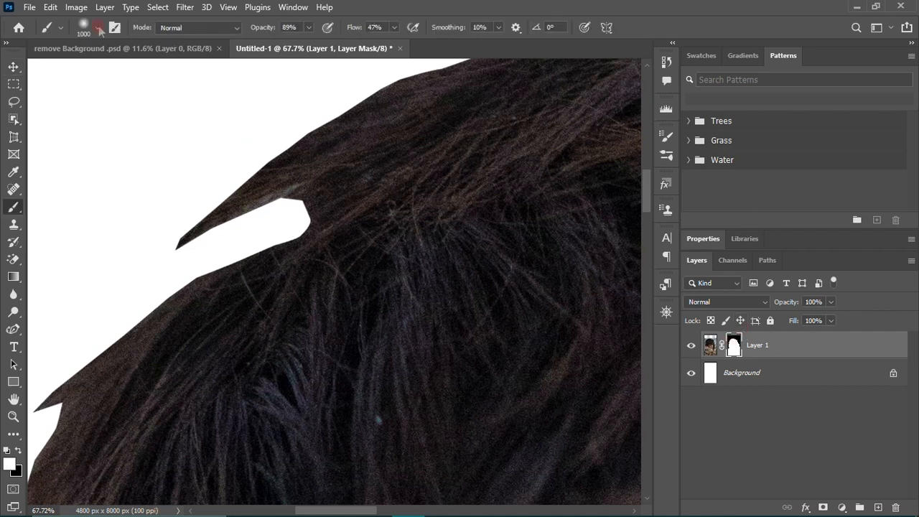
left_click(98, 28)
left_click(98, 208)
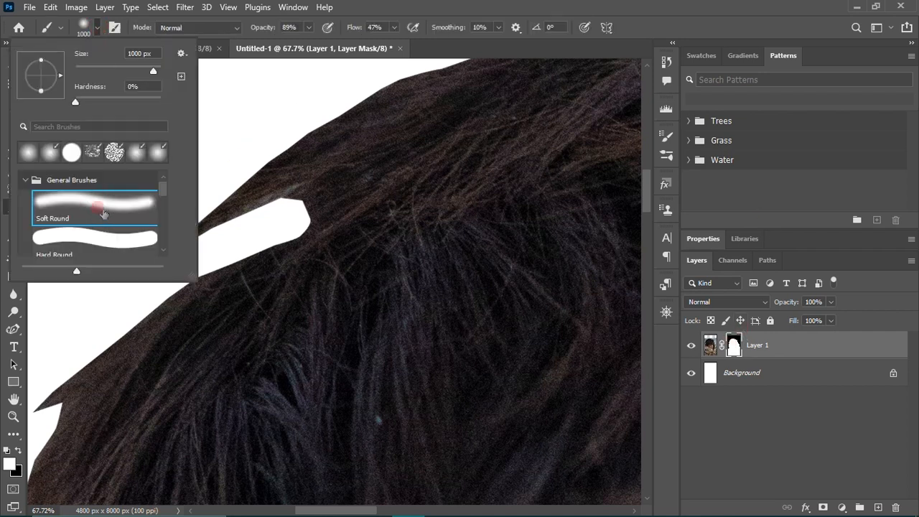
left_click(89, 52)
left_click(240, 56)
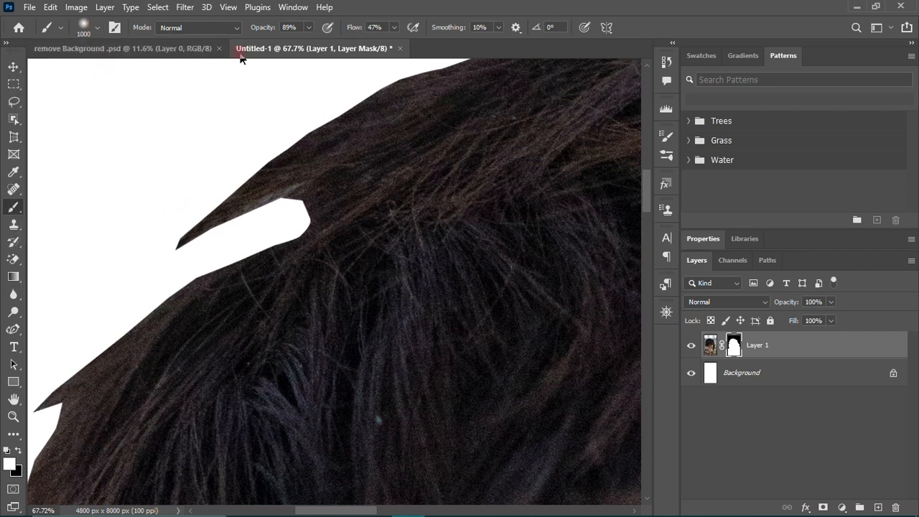
left_click_drag(269, 34, 370, 42)
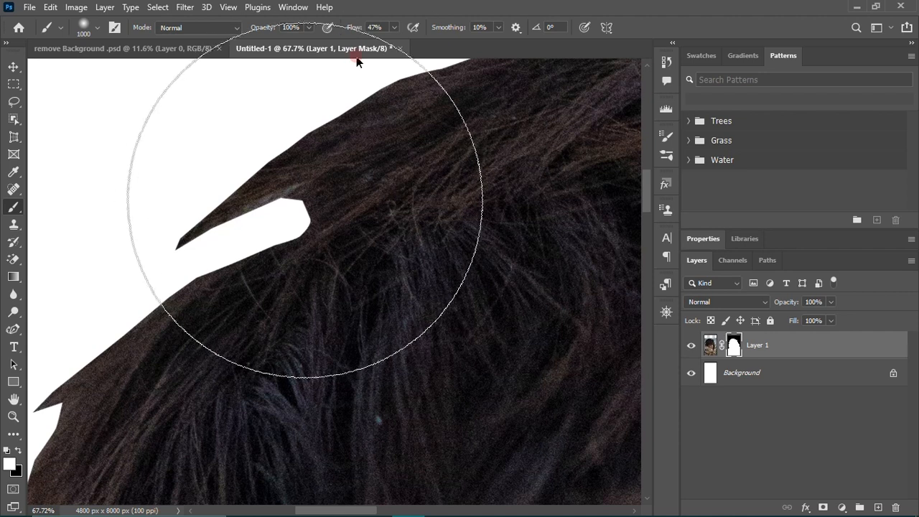
Reduce the brush to 300 px and paint white on the mask along the upper-left hair edge to reveal fine strands
scroll(290, 215, "down", 2)
key("[")
key("[")
key("[")
key("[")
key("[")
key("[")
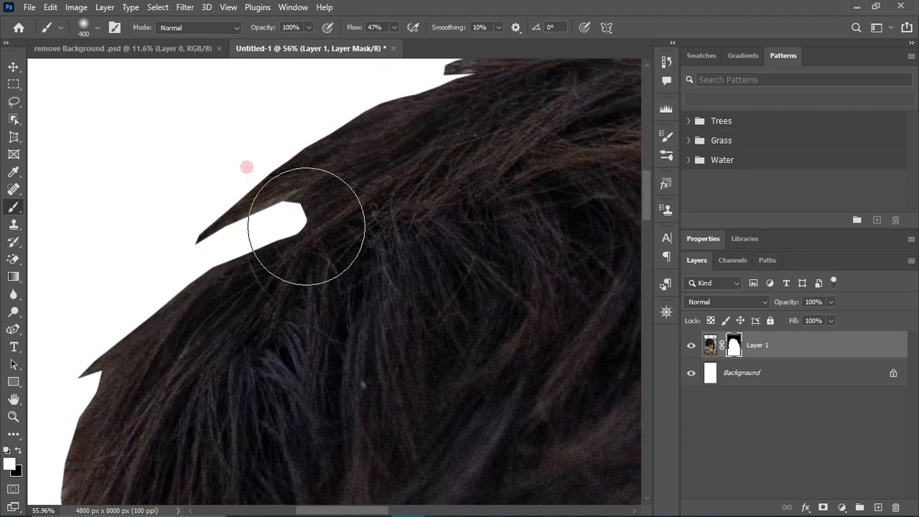
key("[")
mouse_move(302, 236)
left_mouse_down()
mouse_move(213, 253)
mouse_move(129, 379)
left_mouse_up()
scroll(187, 312, "down", 2)
scroll(191, 323, "up", 3)
scroll(273, 287, "up", 2)
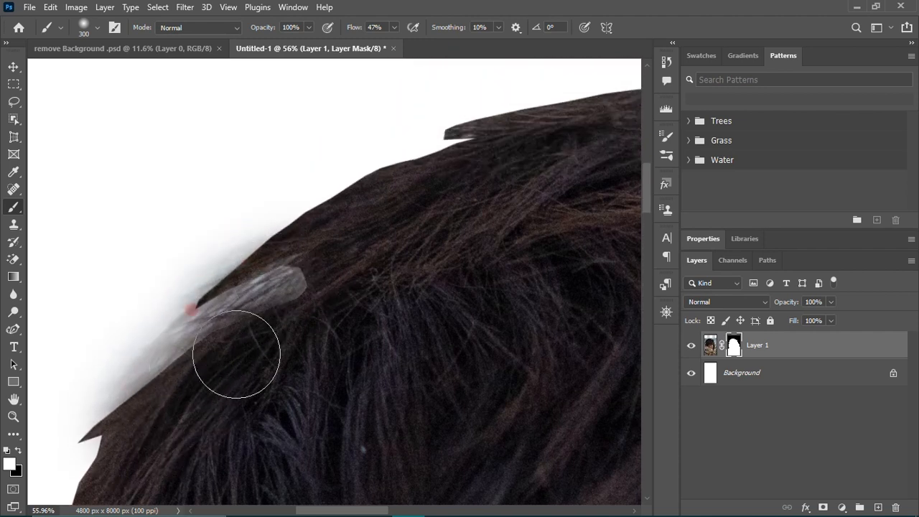
mouse_move(319, 236)
left_mouse_down()
mouse_move(393, 197)
mouse_move(222, 349)
mouse_move(82, 455)
mouse_move(17, 463)
left_mouse_up()
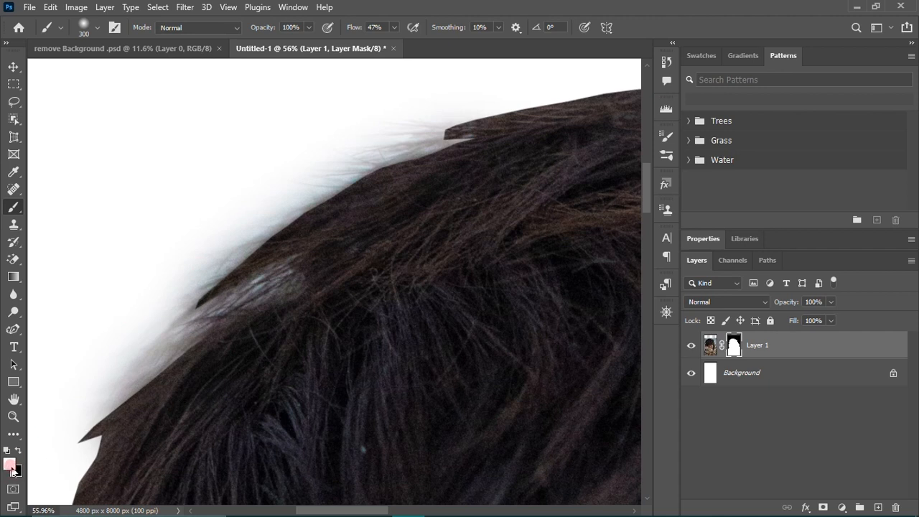
Paint white on Layer 1's mask along the crown of the head to bring back the soft hair edge
left_click(7, 452)
left_click(20, 453)
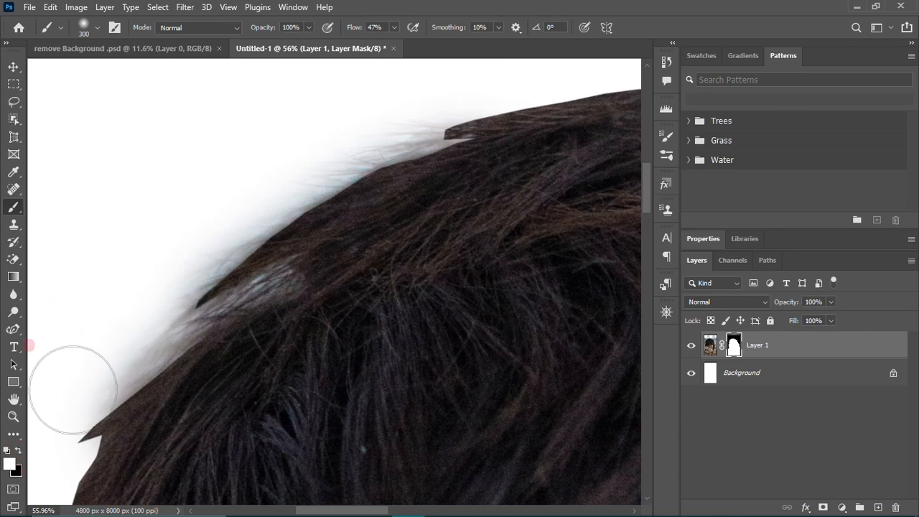
scroll(353, 312, "down", 2)
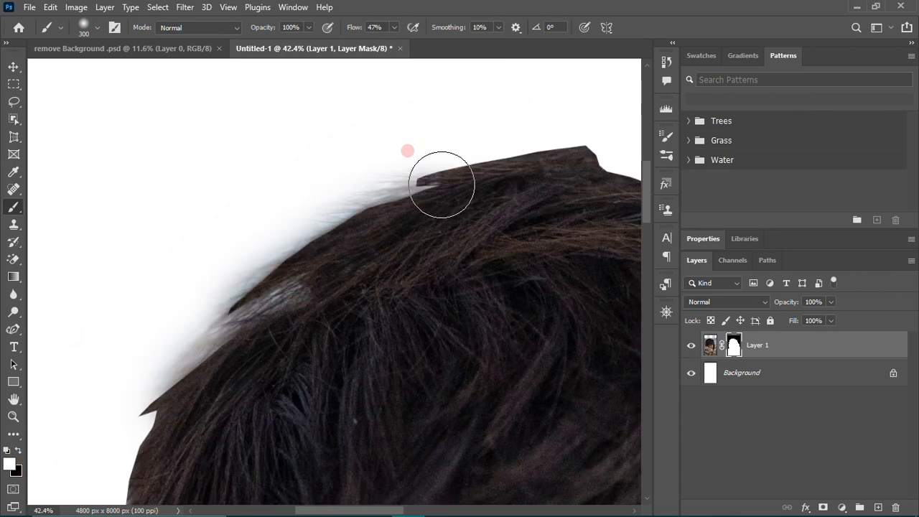
left_click_drag(580, 174, 442, 175)
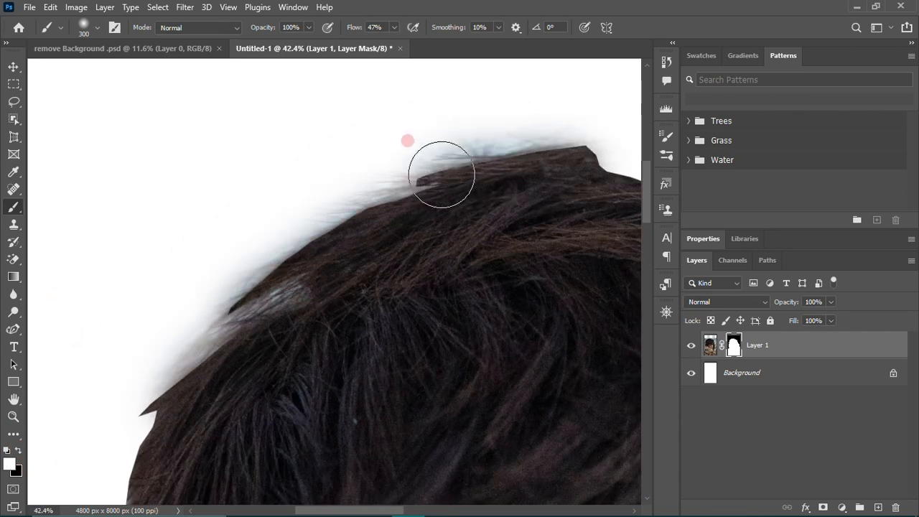
scroll(200, 283, "down", 5)
scroll(460, 256, "up", 5)
Paint white on the mask down the right side of the hair and over the remaining hard-cut hair edges
left_click_drag(373, 179, 598, 253)
scroll(304, 249, "down", 5)
scroll(520, 277, "up", 3)
mouse_move(301, 182)
left_mouse_down()
mouse_move(503, 249)
mouse_move(618, 319)
left_mouse_up()
scroll(345, 273, "down", 4)
scroll(476, 410, "up", 4)
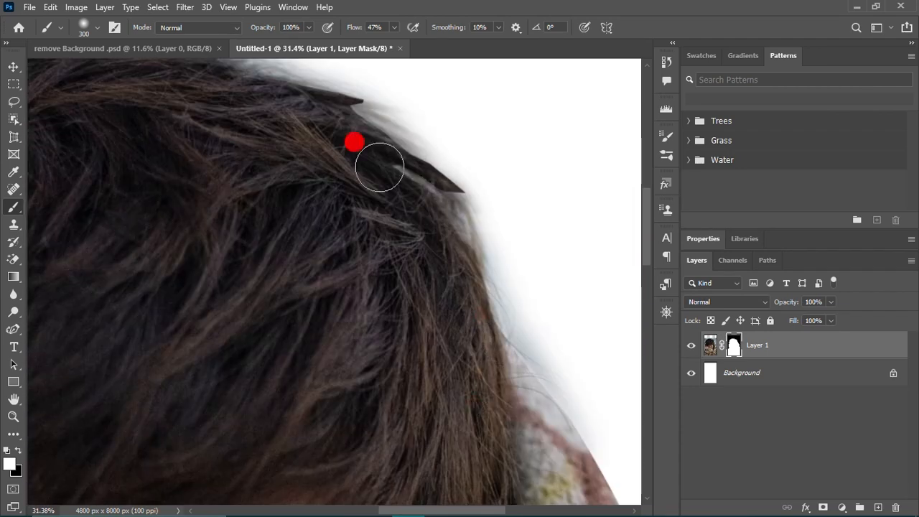
scroll(476, 411, "down", 4)
scroll(341, 247, "up", 5)
scroll(248, 215, "down", 4)
scroll(259, 337, "up", 5)
scroll(237, 208, "down", 2)
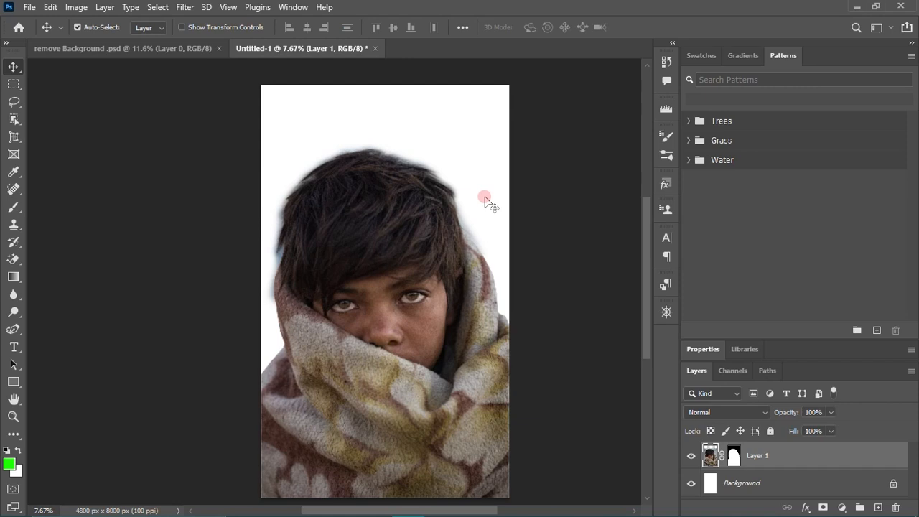
scroll(460, 186, "up", 3)
scroll(305, 149, "up", 3)
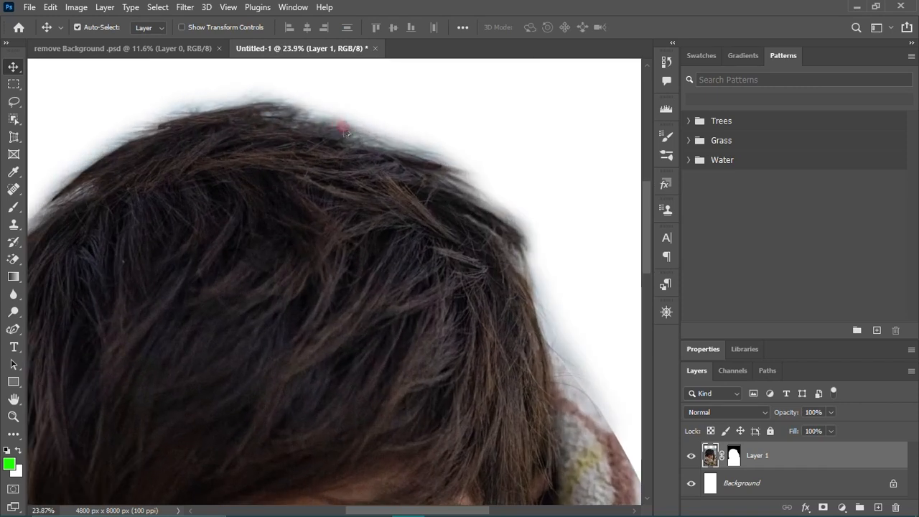
scroll(366, 158, "down", 5)
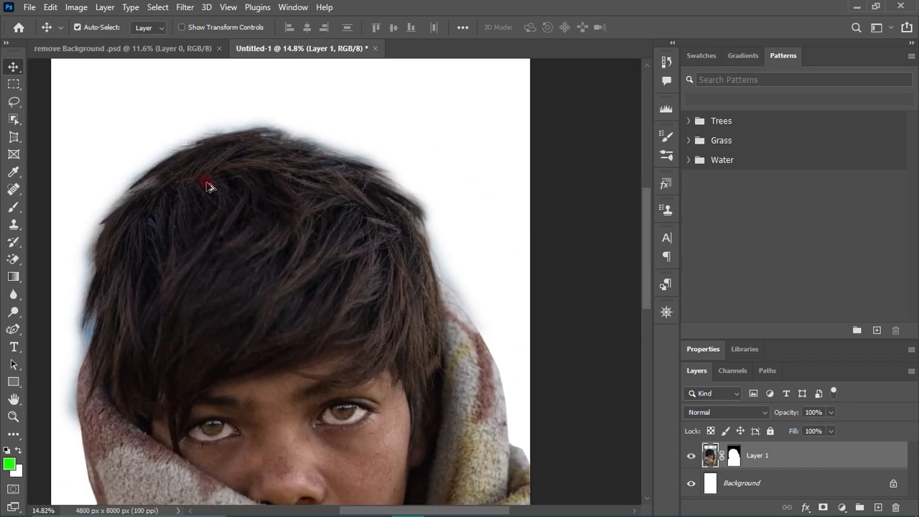
scroll(301, 271, "down", 1)
left_click_drag(290, 336, 364, 307)
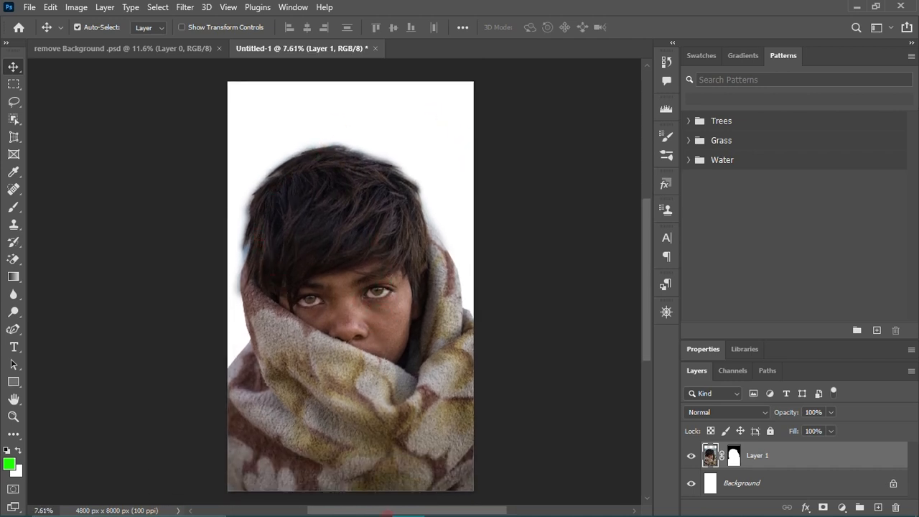
Switch to the Effects folder in File Explorer and examine the finished poster 1st pr copy, including its title lettering
mouse_move(352, 509)
mouse_move(310, 507)
left_click(216, 438)
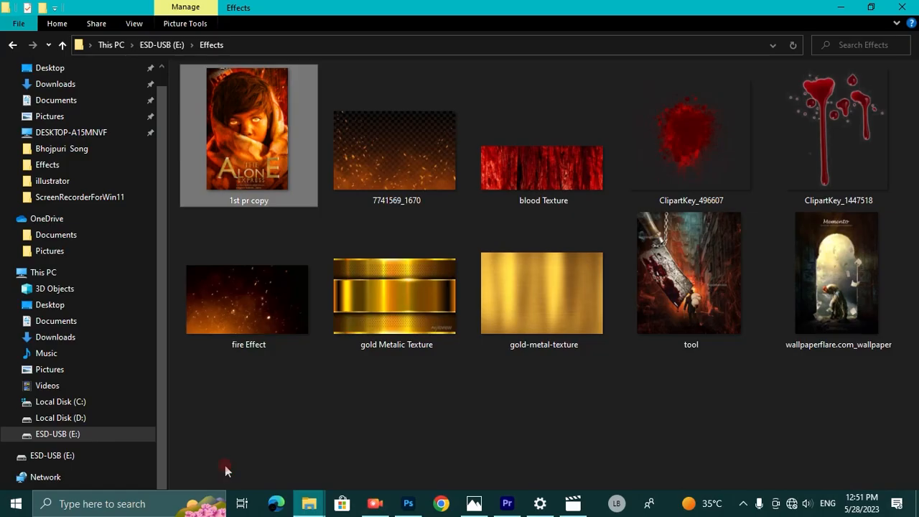
double_click(237, 154)
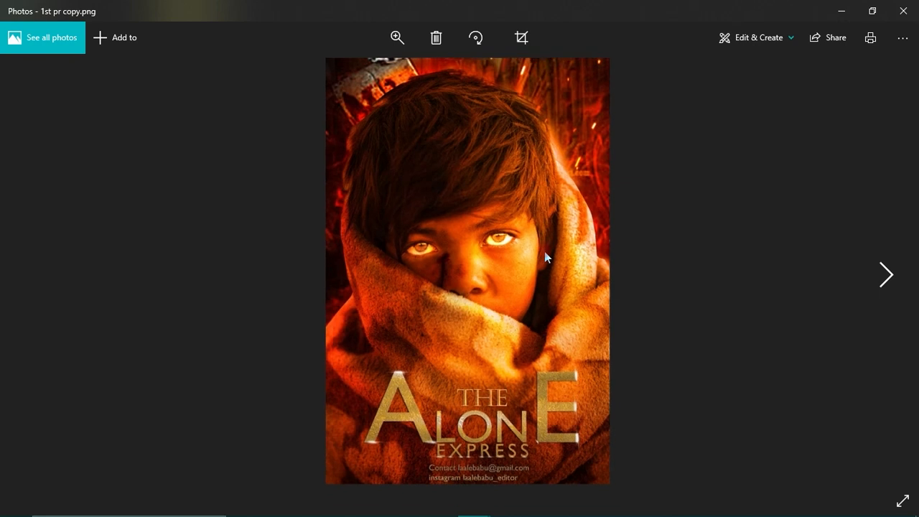
scroll(458, 430, "up", 4)
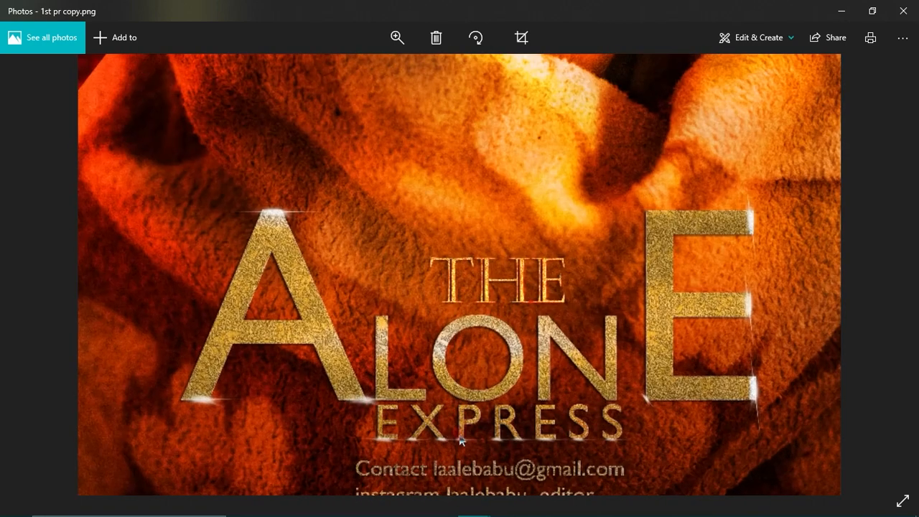
left_click_drag(458, 430, 460, 384)
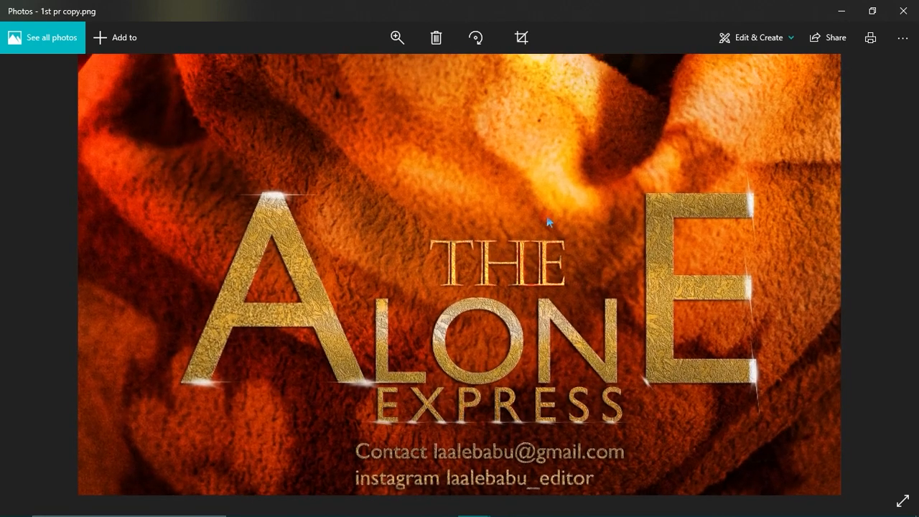
scroll(535, 213, "down", 4)
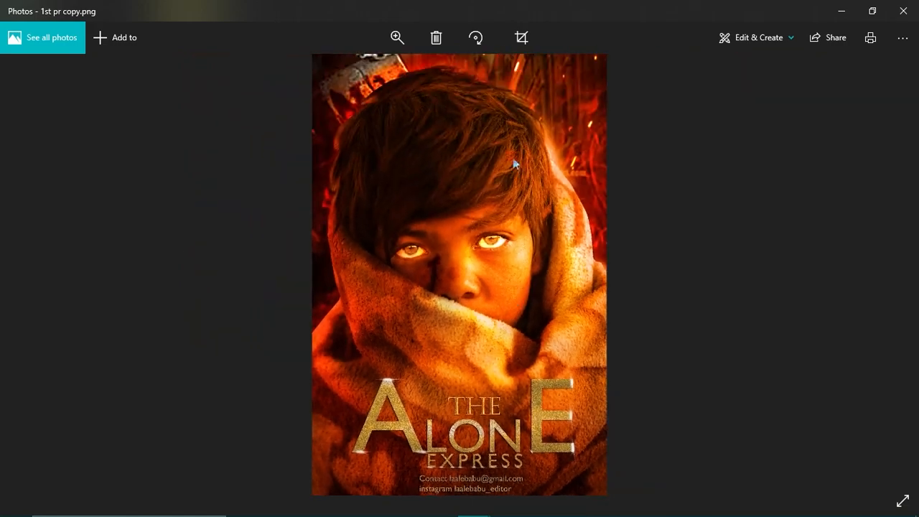
key("alt+F4")
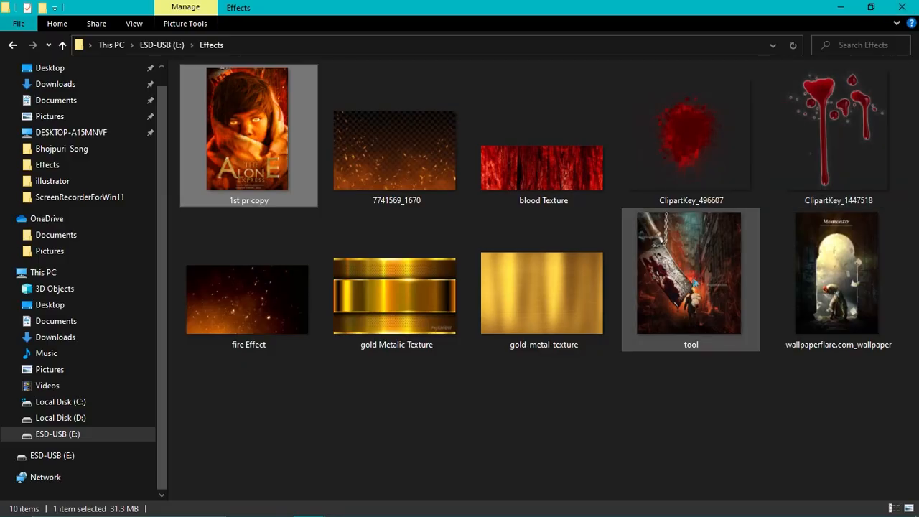
Place the wallpaperflare.com_wallpaper image from the Effects folder in Photoshop's Untitled-1 document and enlarge it proportionally to span the canvas width
left_click_drag(835, 289, 364, 244)
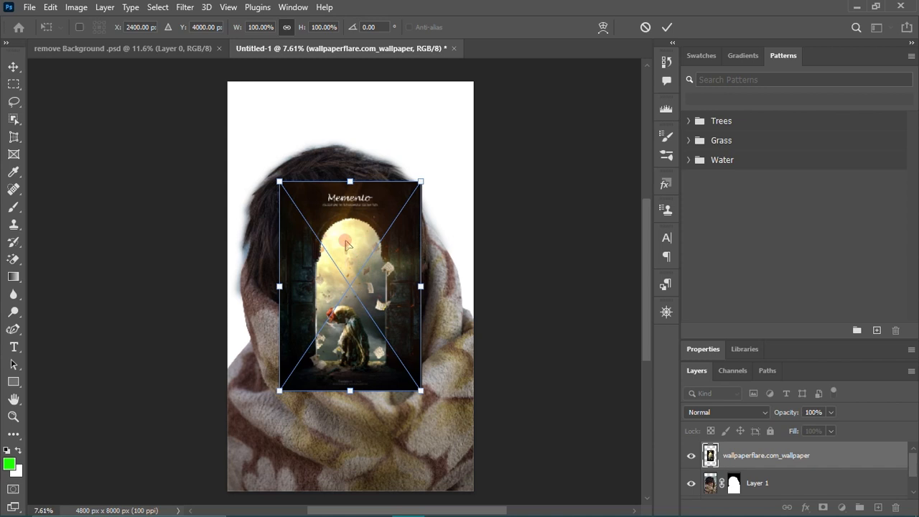
left_click_drag(350, 181, 350, 51)
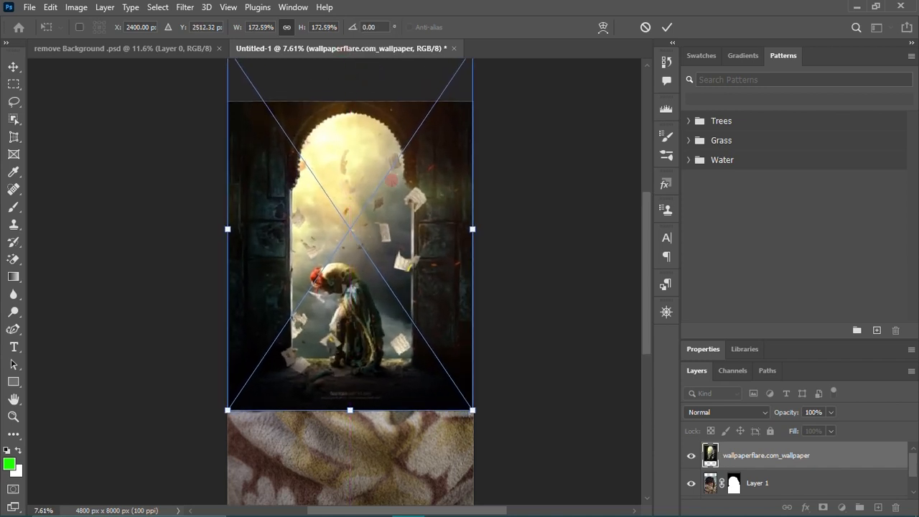
left_click(13, 66)
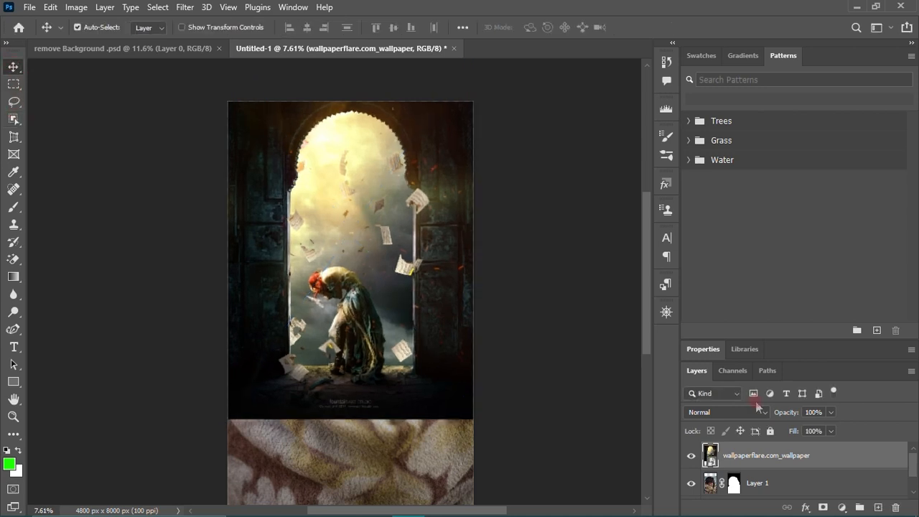
Move the wallpaperflare.com_wallpaper layer directly beneath Layer 1 so it sits behind the boy
left_click_drag(733, 348, 729, 190)
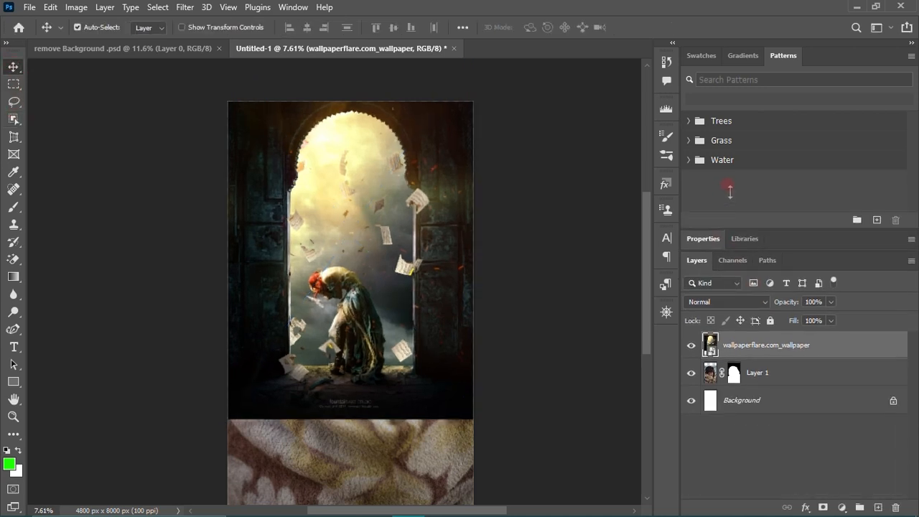
left_click_drag(761, 348, 763, 376)
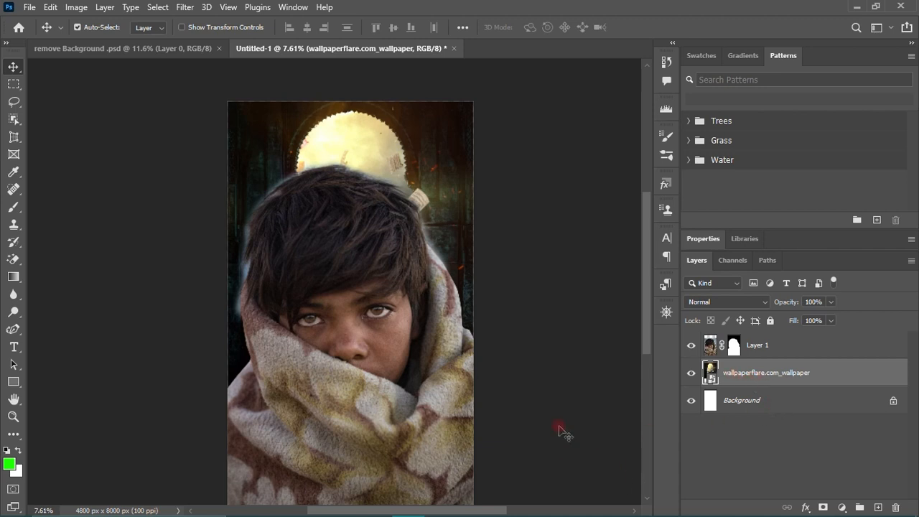
Examine the whole composition of the boy against the new wallpaper background
scroll(404, 270, "down", 1)
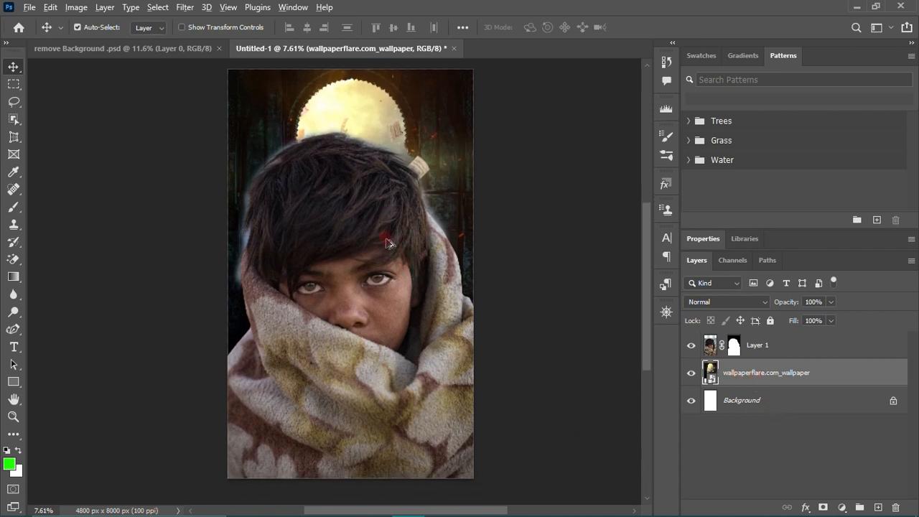
scroll(389, 243, "down", 6)
scroll(356, 176, "up", 4)
scroll(462, 247, "up", 1)
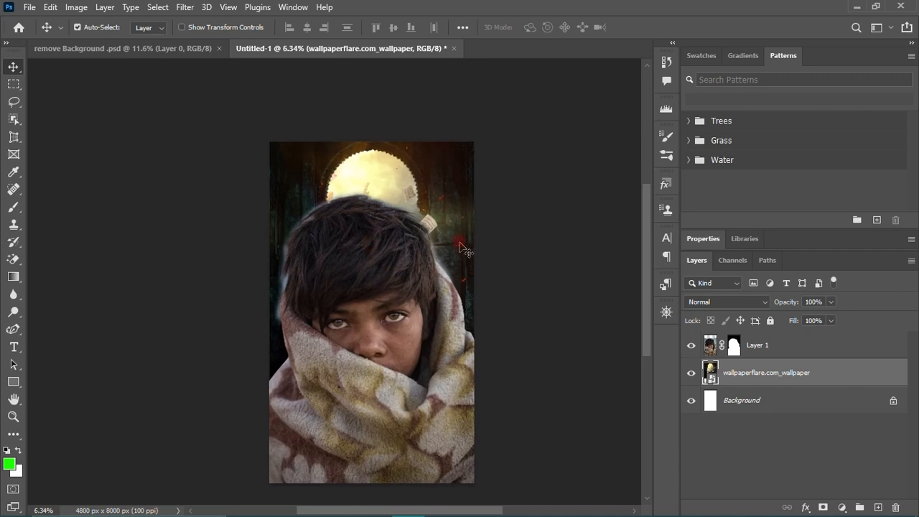
scroll(462, 248, "up", 1)
scroll(429, 280, "down", 4)
scroll(369, 255, "up", 4)
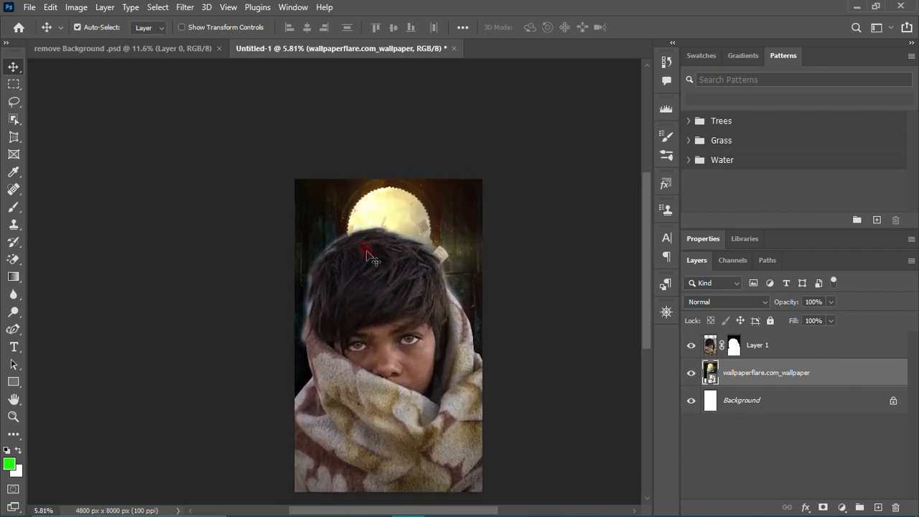
scroll(368, 257, "down", 1)
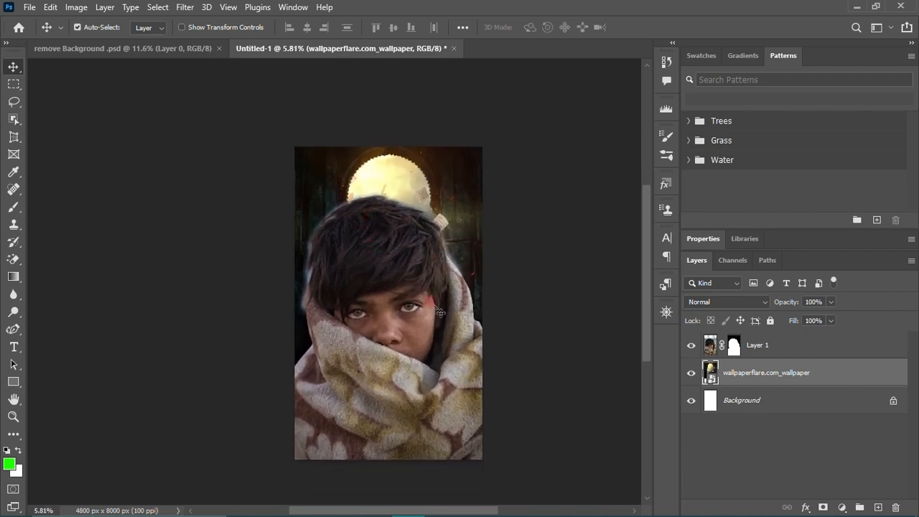
Add a Brightness/Contrast adjustment layer above Layer 1 and set its brightness to 150
left_click(769, 354)
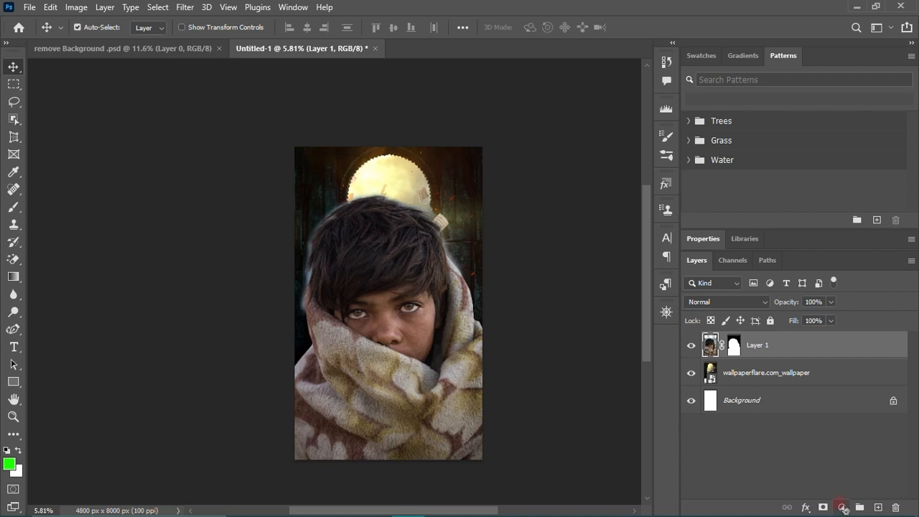
left_click(842, 507)
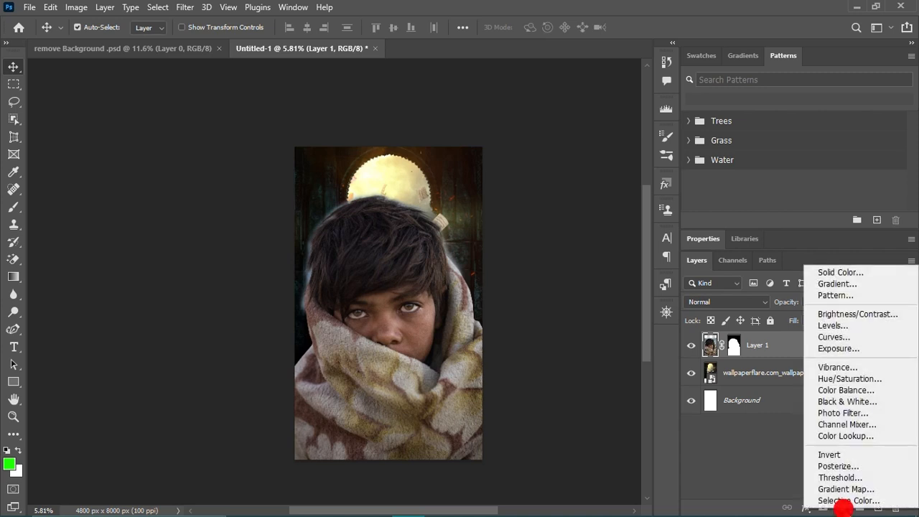
left_click(840, 316)
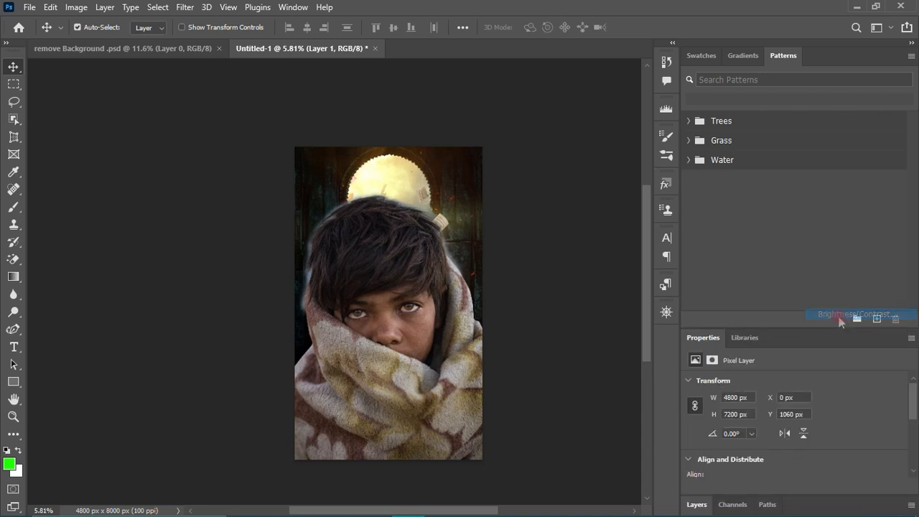
left_click_drag(794, 423, 864, 426)
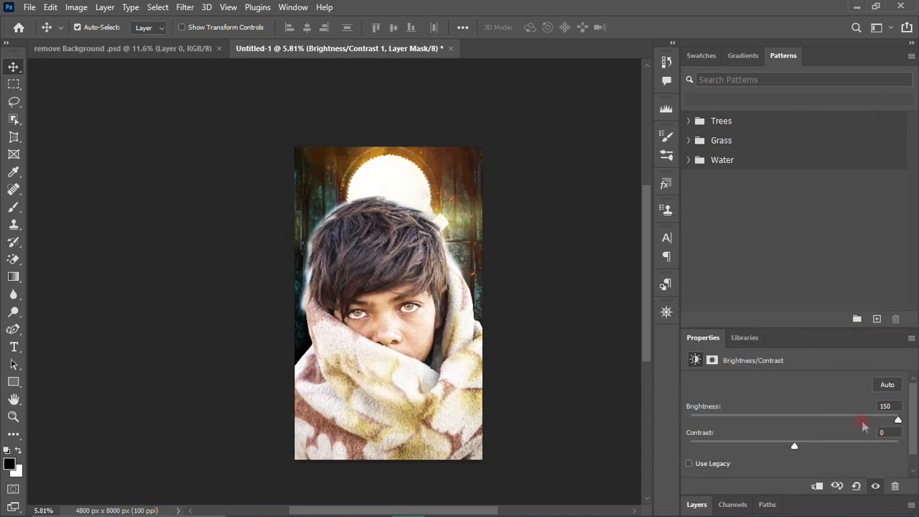
left_click(898, 421)
scroll(826, 426, "down", 1)
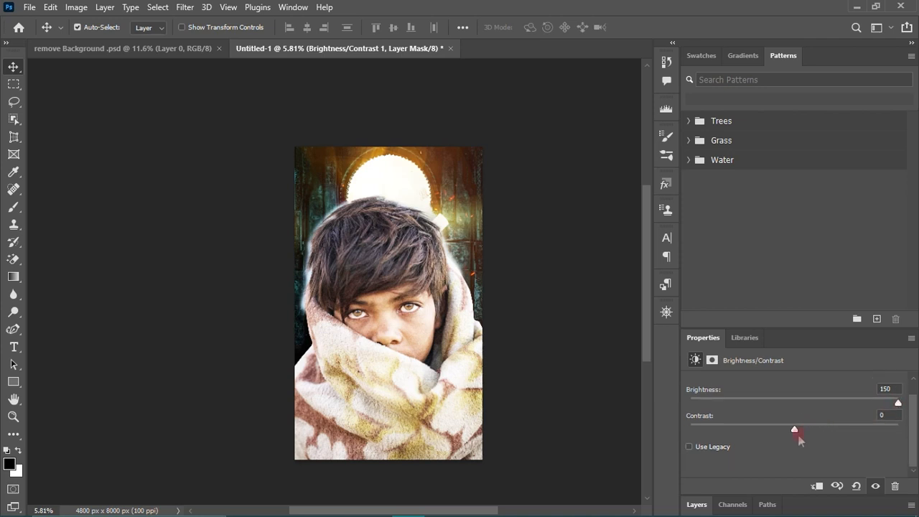
Invert the brightening adjustment layer's mask to black to hide its effect
left_click(697, 505)
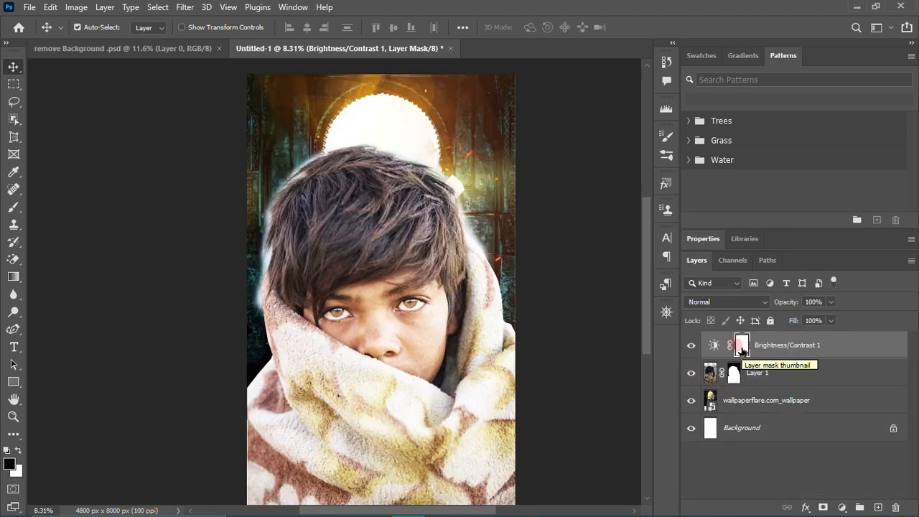
key("ctrl")
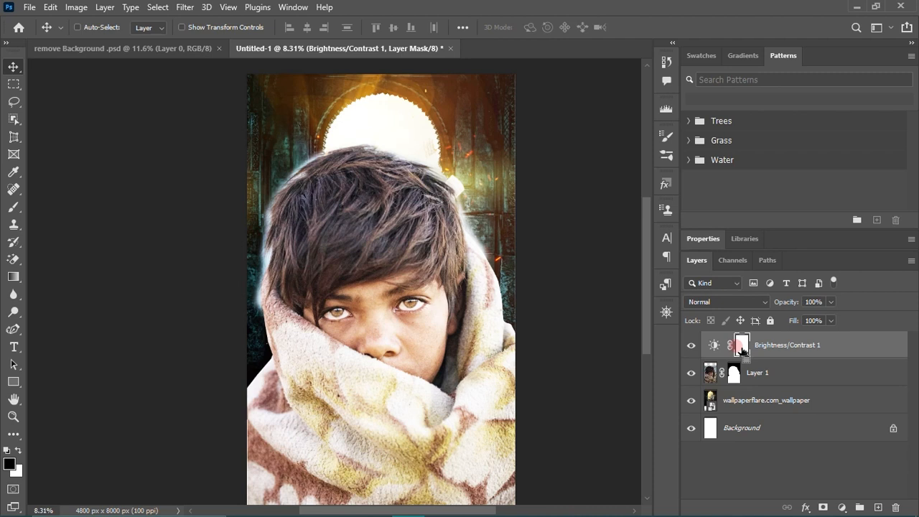
key("ctrl+i")
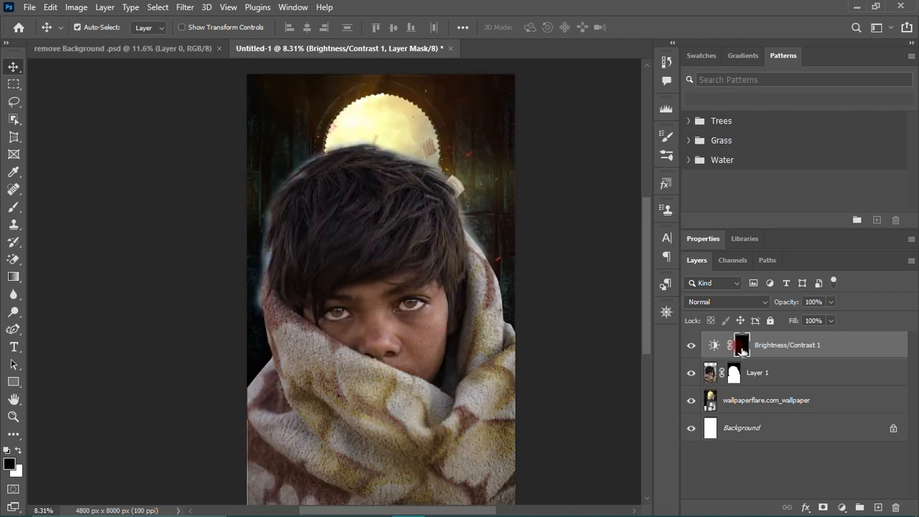
left_click(76, 7)
mouse_move(108, 41)
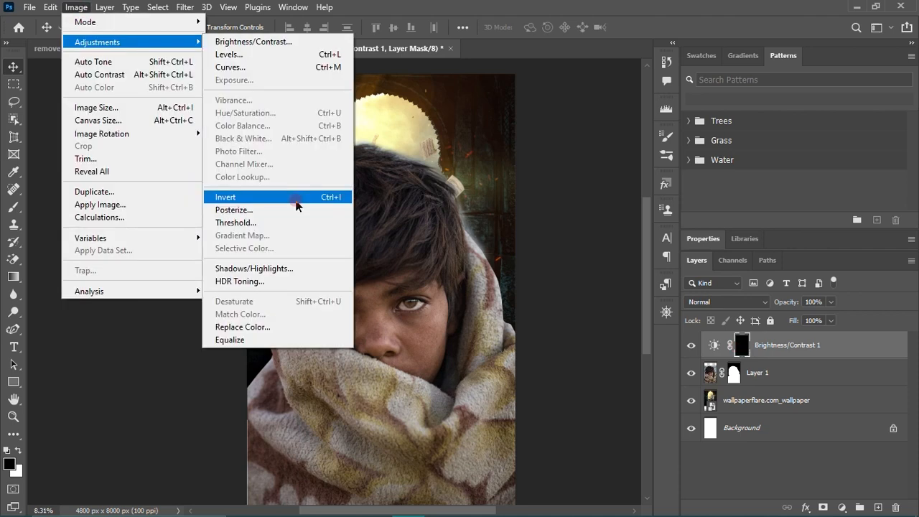
left_click(297, 205)
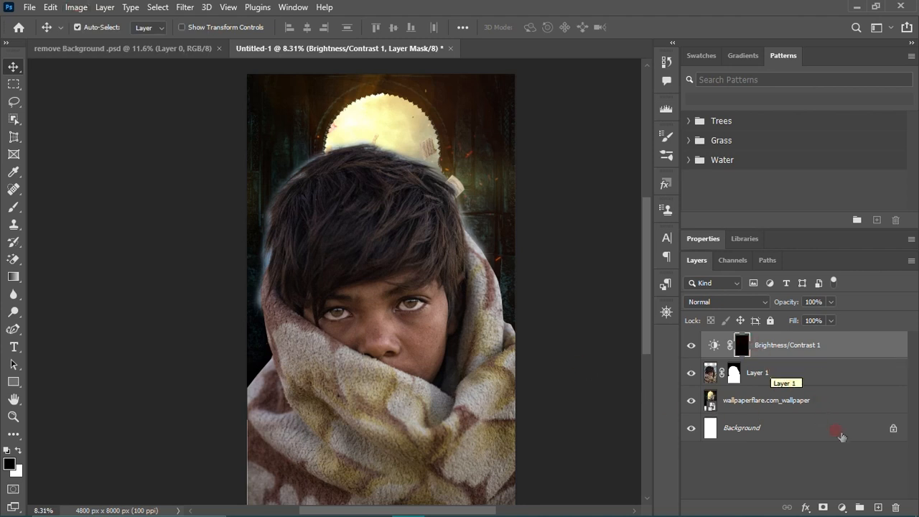
Add a second Brightness/Contrast adjustment layer on top and set its contrast to 100
left_click(842, 508)
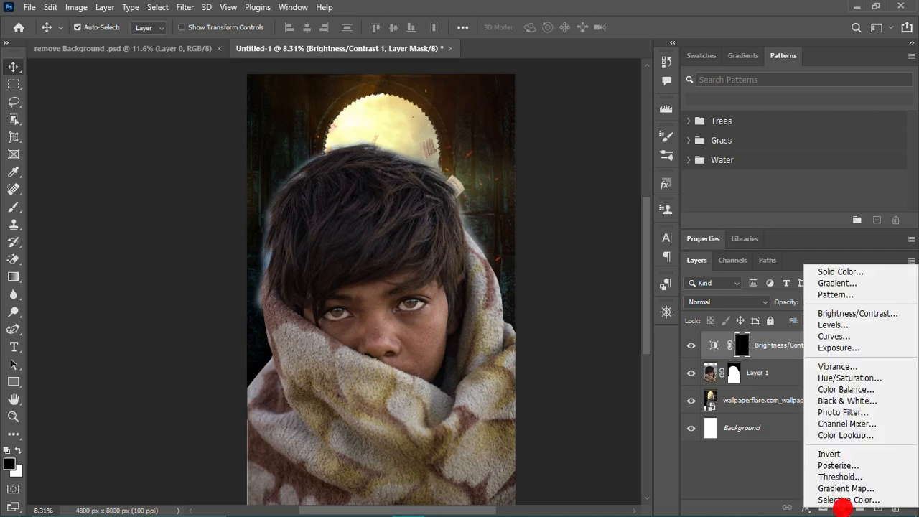
left_click(849, 314)
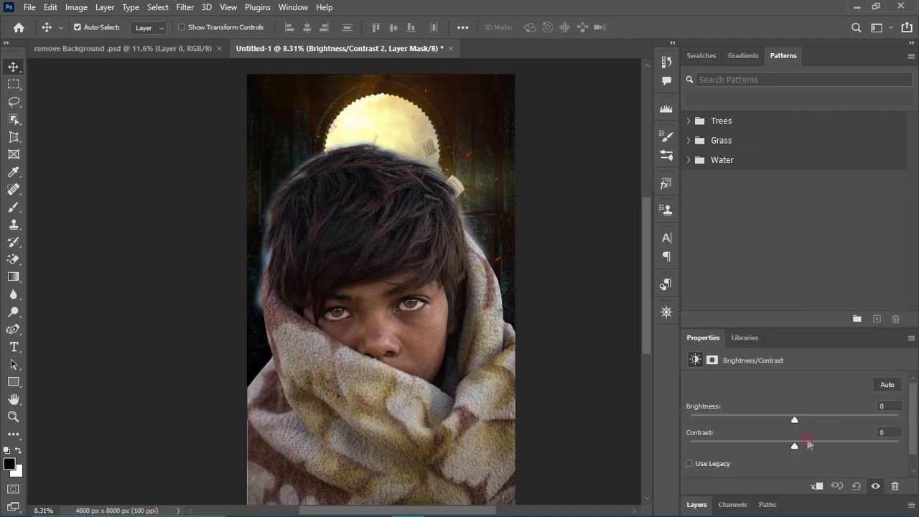
left_click_drag(794, 447, 900, 448)
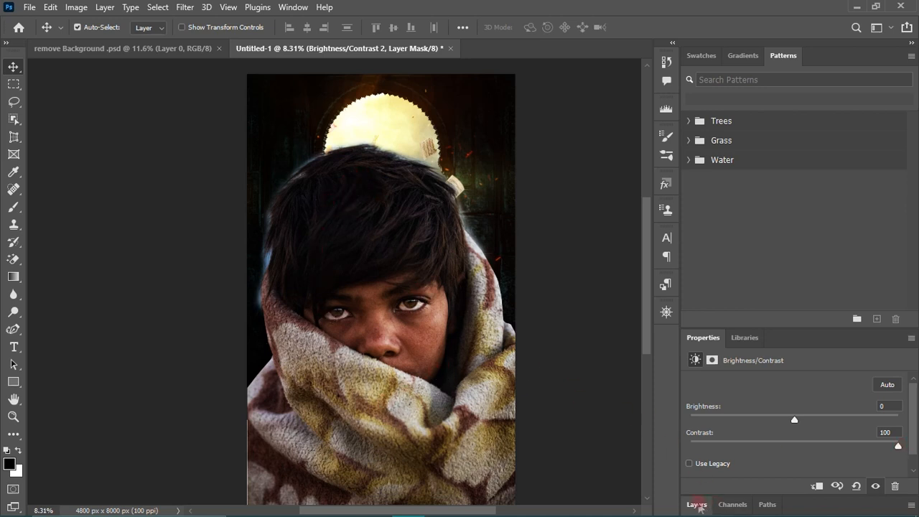
Invert the mask of the high-contrast adjustment layer to black
left_click(696, 504)
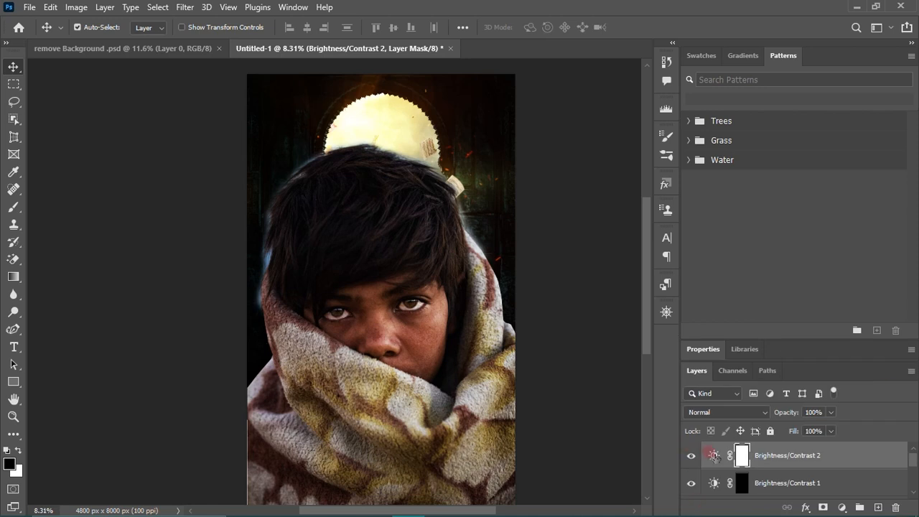
key("ctrl")
key("ctrl+i")
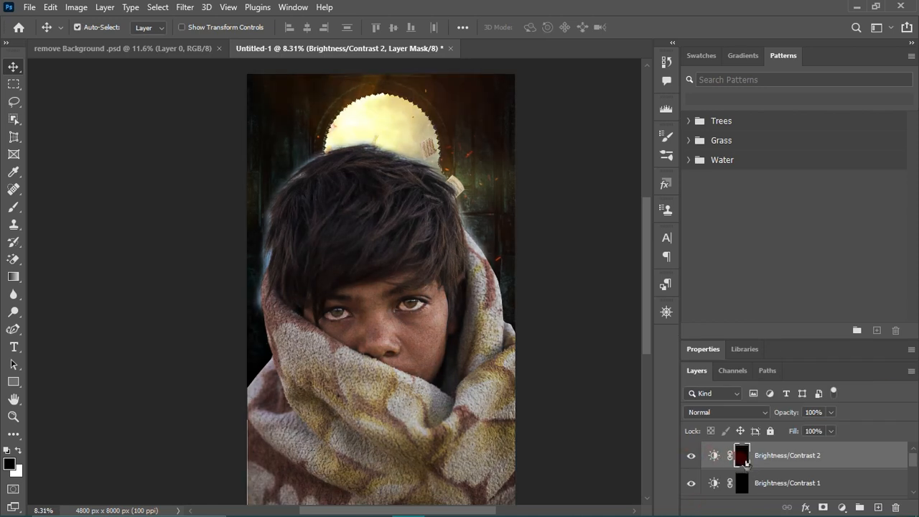
left_click(76, 8)
left_click(95, 41)
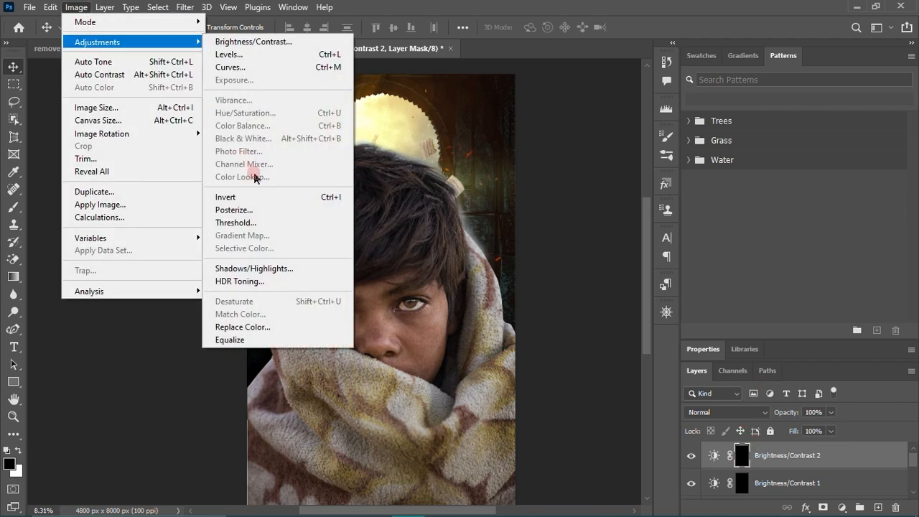
left_click(560, 148)
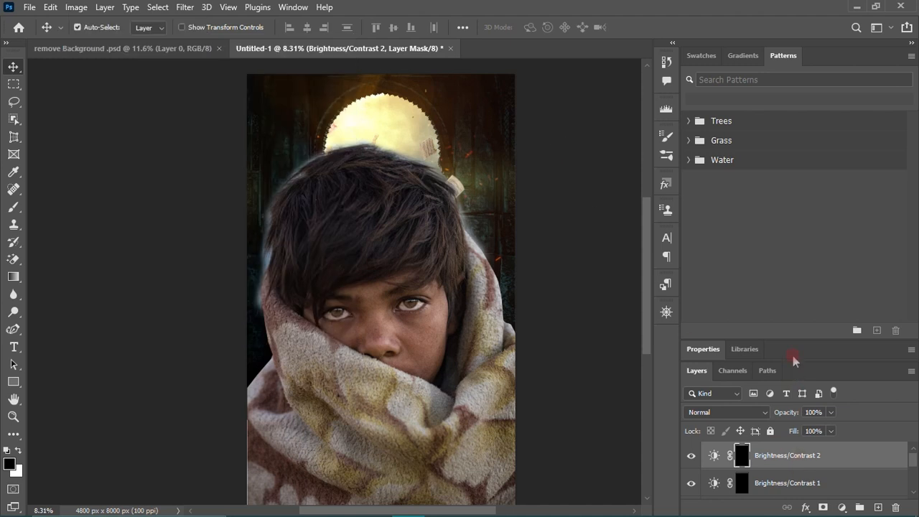
Add an orange Solid Color fill layer (#ff8400) above the Brightness/Contrast 2 layer
left_click_drag(795, 361, 793, 253)
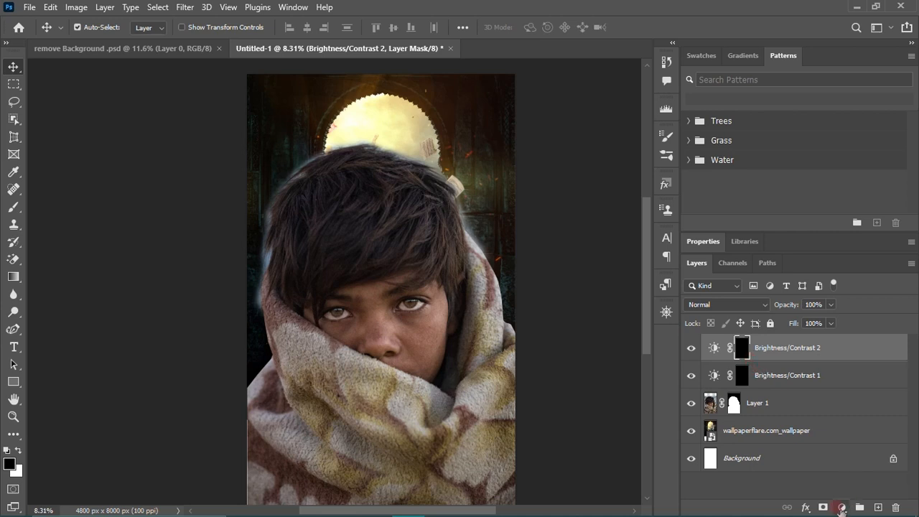
left_click(842, 507)
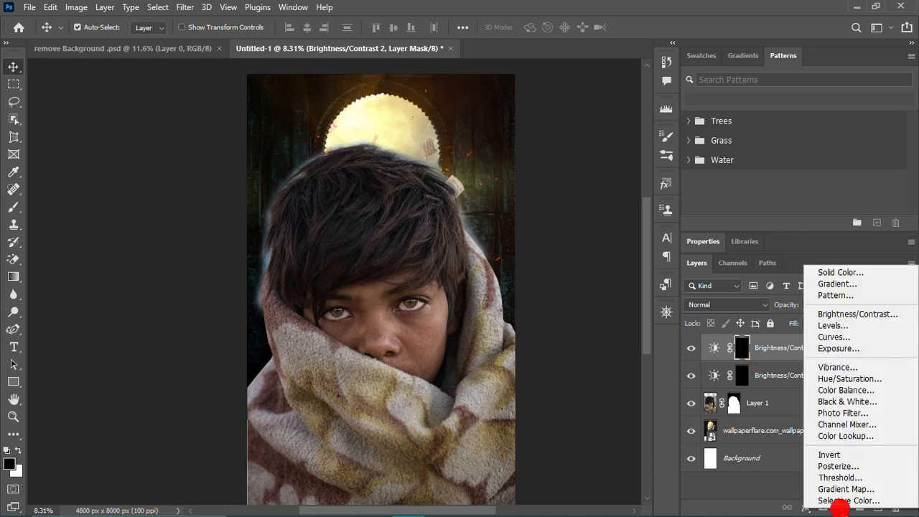
left_click(847, 277)
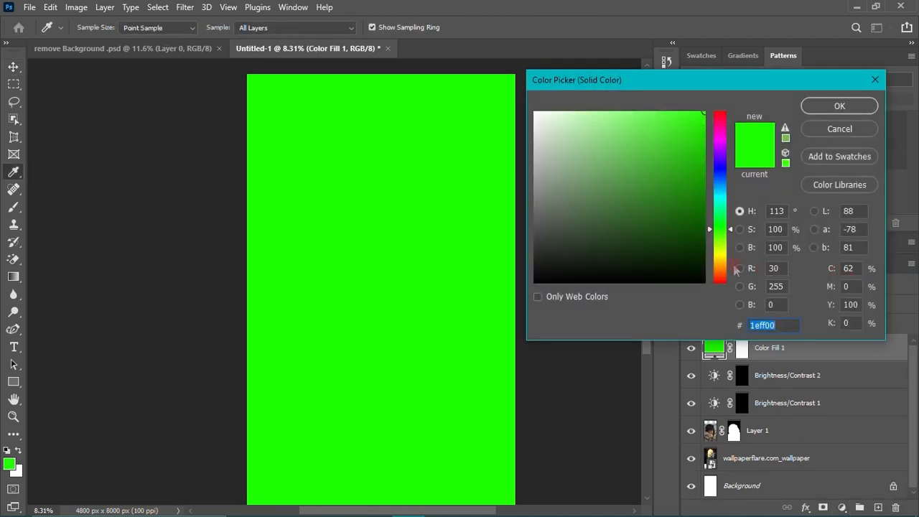
left_click(718, 268)
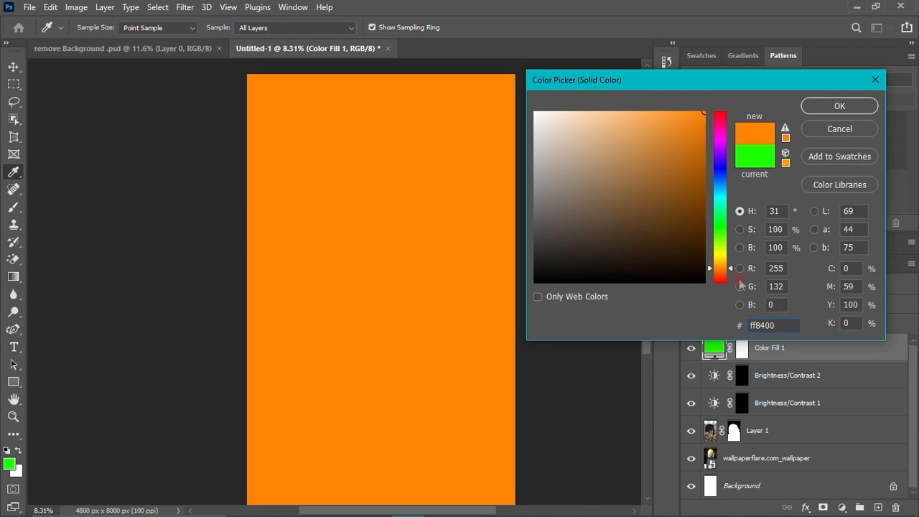
left_click(839, 106)
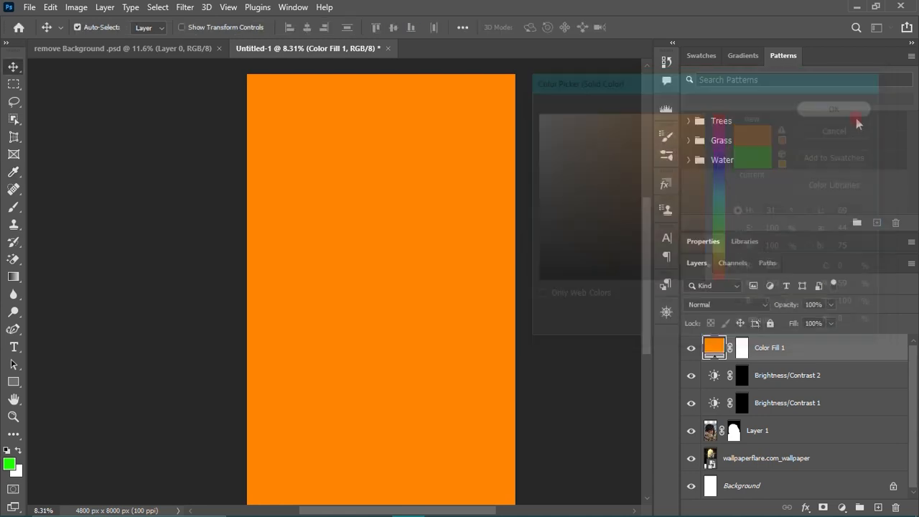
Set the orange fill layer's blend mode to Overlay
left_click(729, 308)
left_click(883, 325)
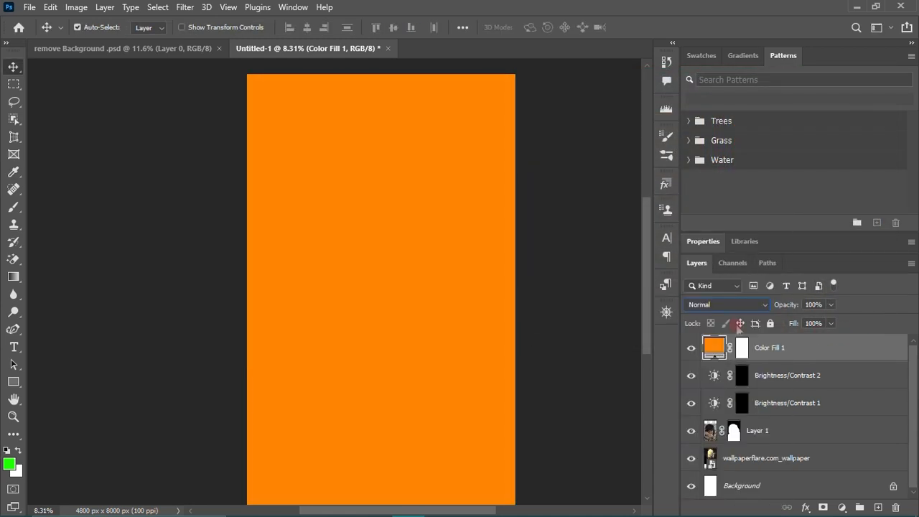
left_click(736, 308)
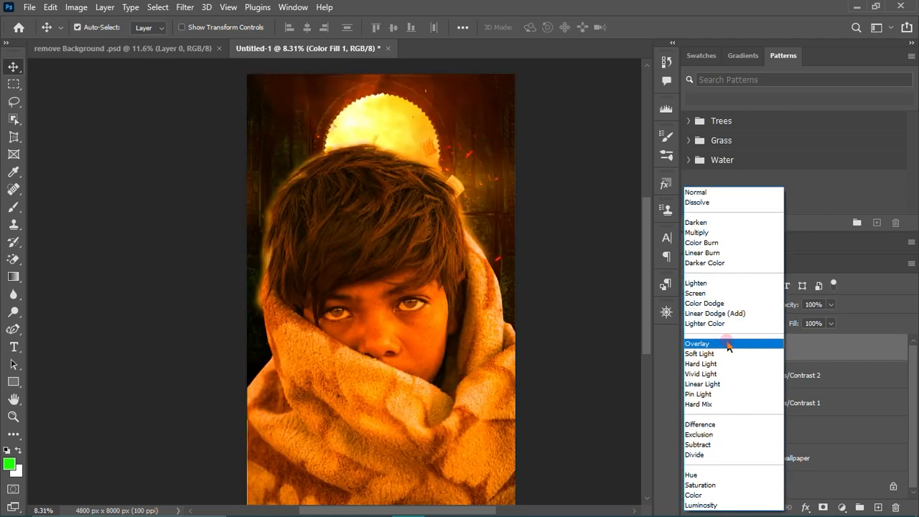
left_click(728, 346)
Invert the orange fill layer's mask to black to hide its tint
left_click(841, 507)
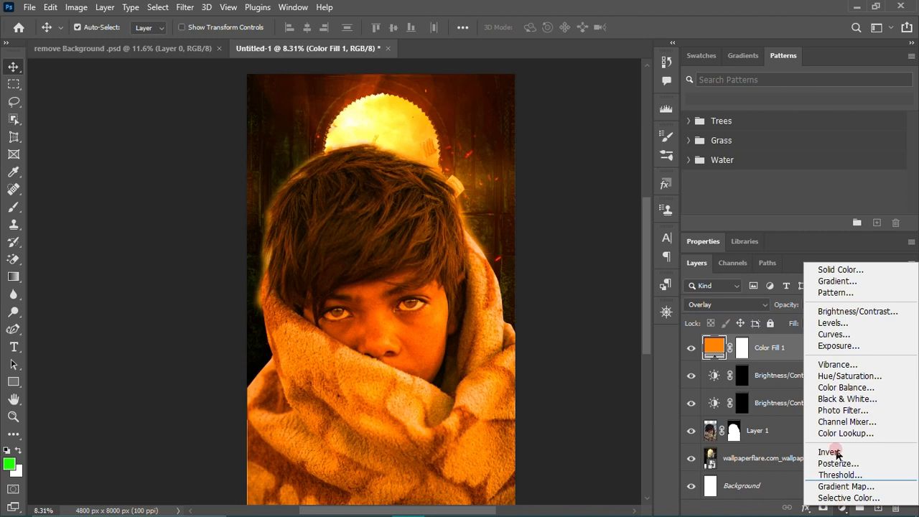
left_click(721, 354)
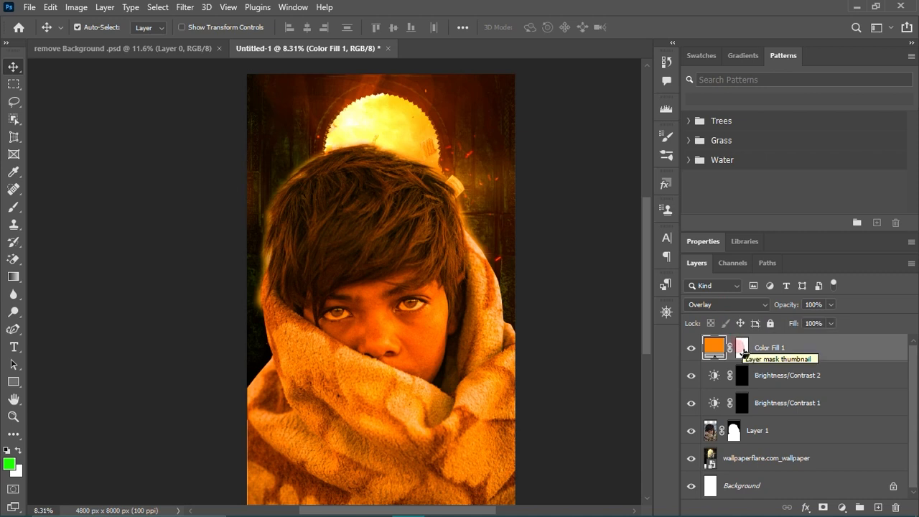
left_click(742, 347)
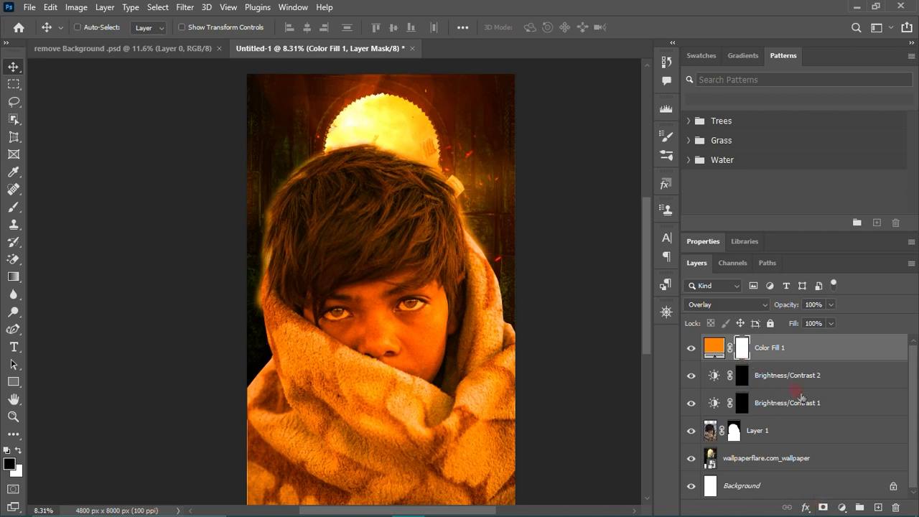
key("ctrl+i")
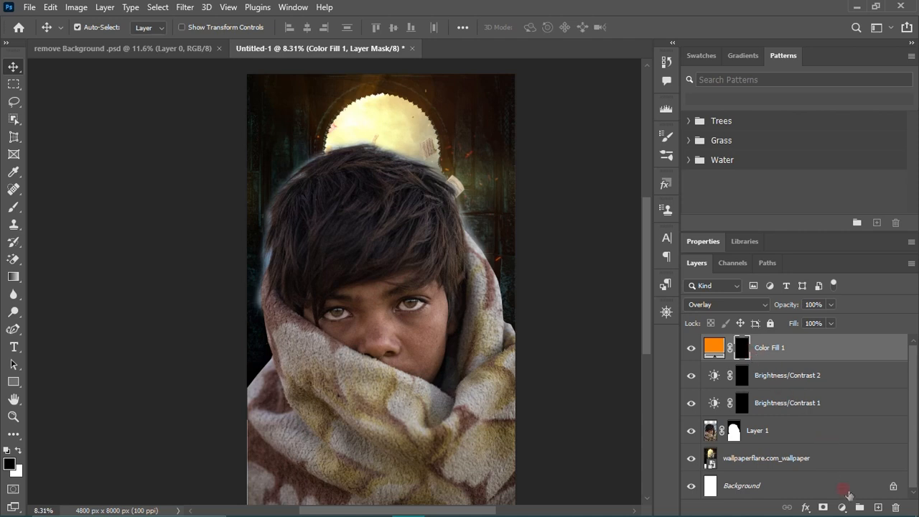
Add a red Solid Color fill layer (#ff0600) on top of the orange fill layer
left_click(842, 507)
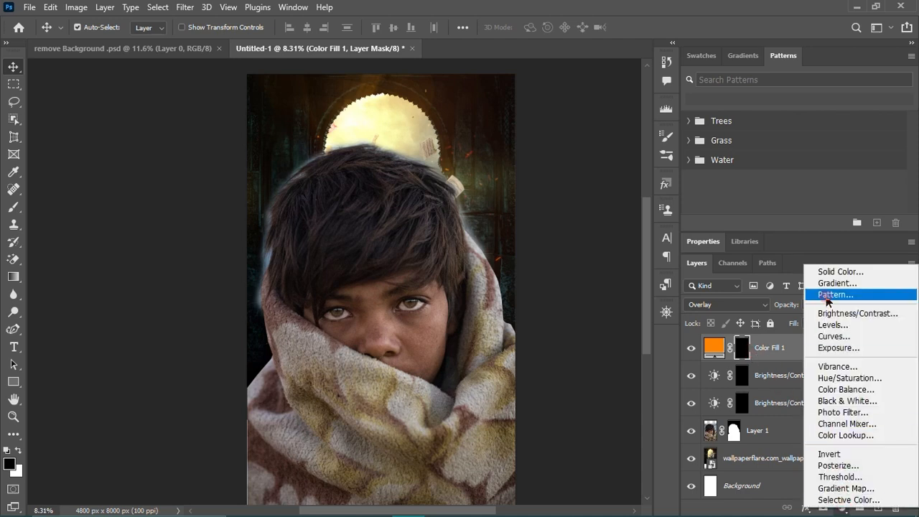
left_click(833, 271)
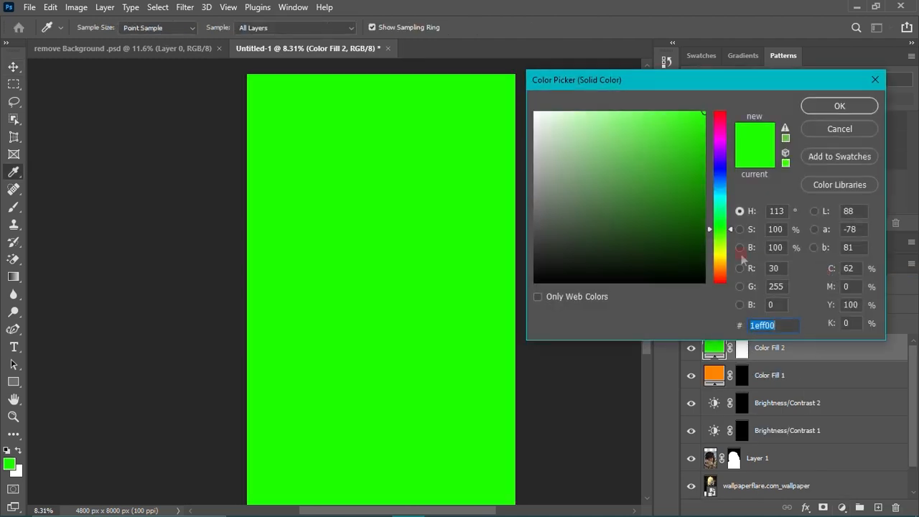
left_click_drag(722, 230, 724, 284)
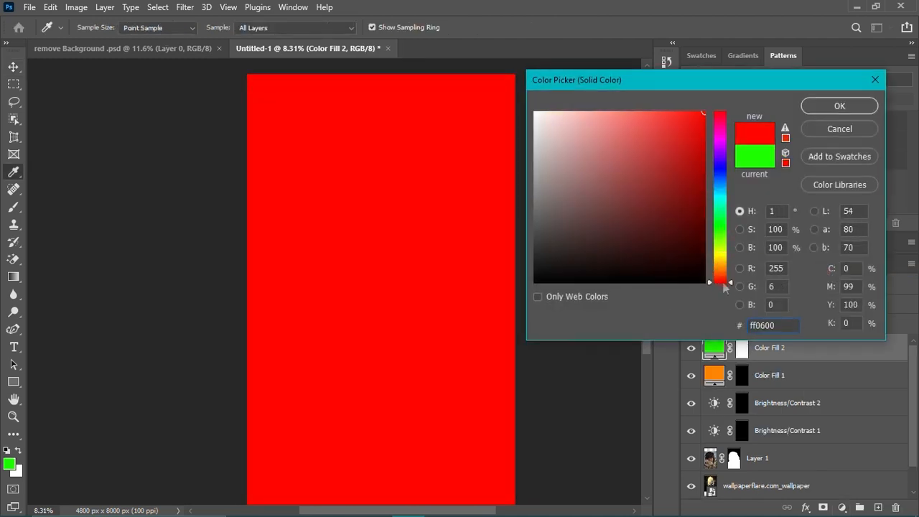
left_click(840, 106)
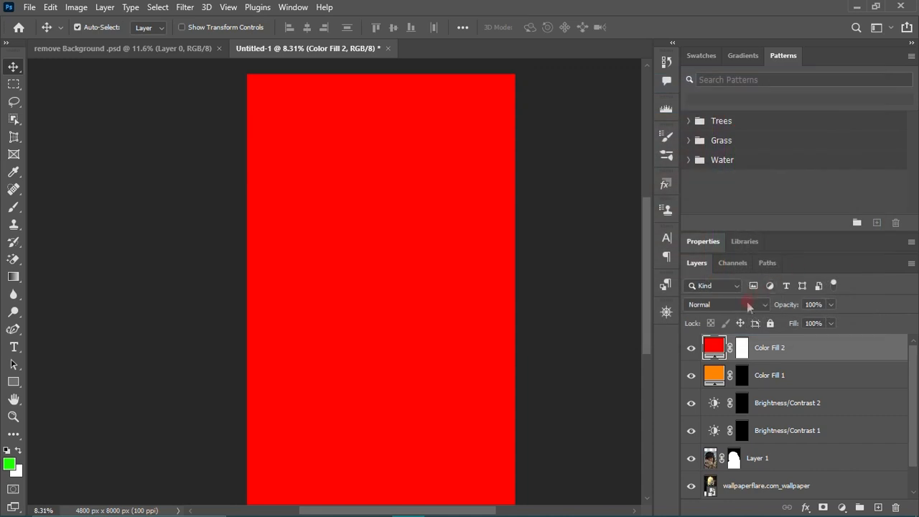
Set the red fill layer's blend mode to Overlay and invert its mask to black
left_click(749, 307)
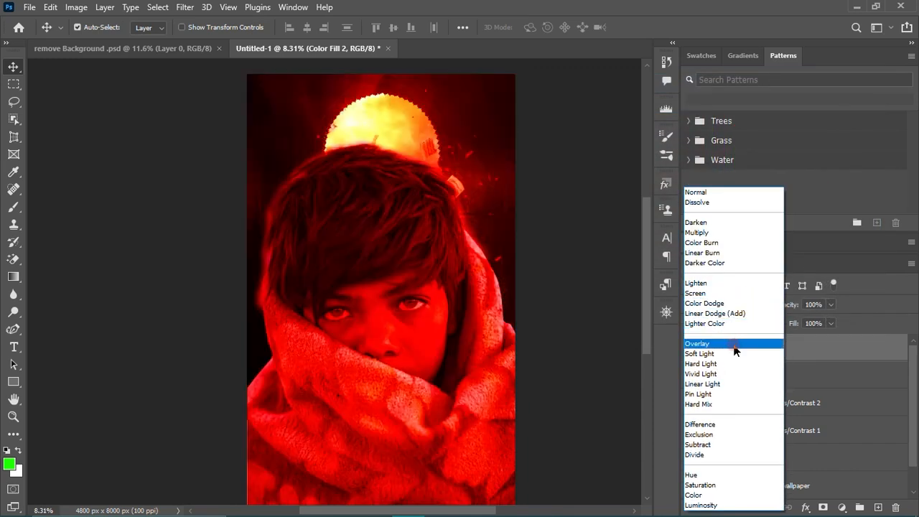
left_click(736, 351)
left_click(741, 352)
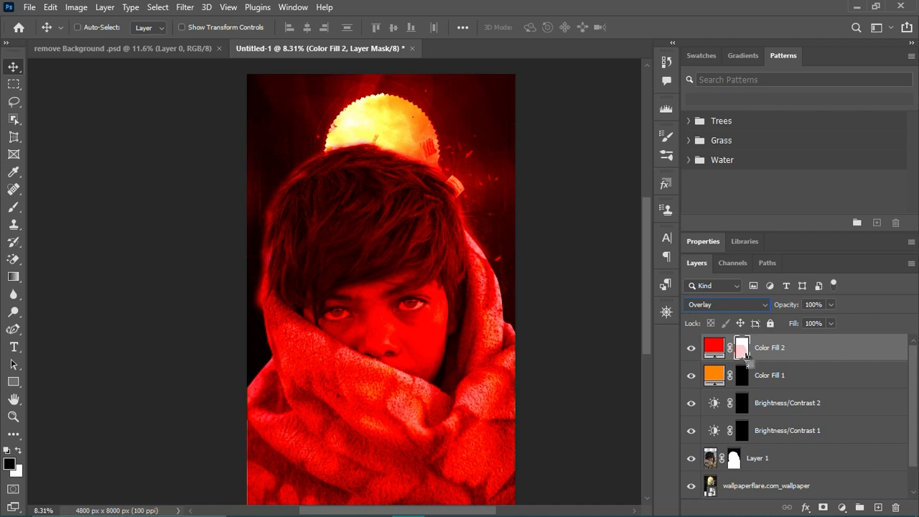
key("ctrl+i")
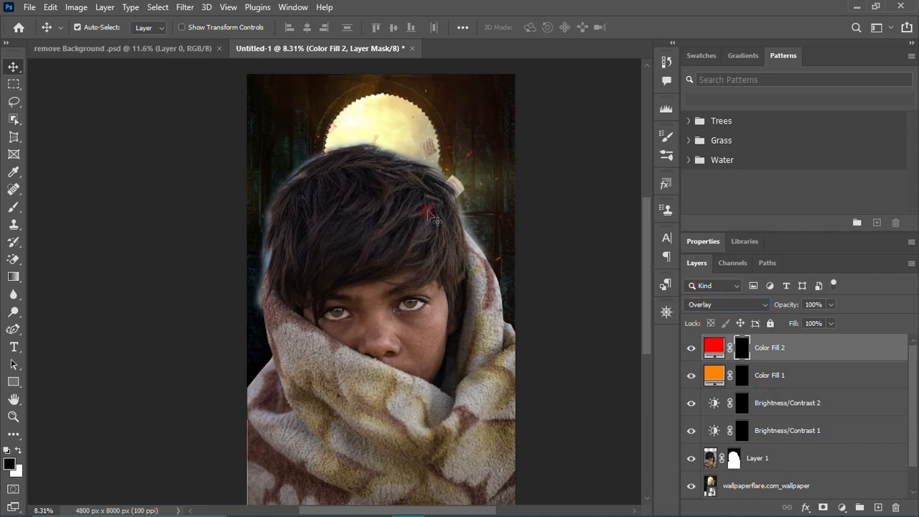
Set up the Brush tool with a soft round 1800 px tip, 0% smoothing and 45% flow
left_click_drag(13, 207, 105, 209)
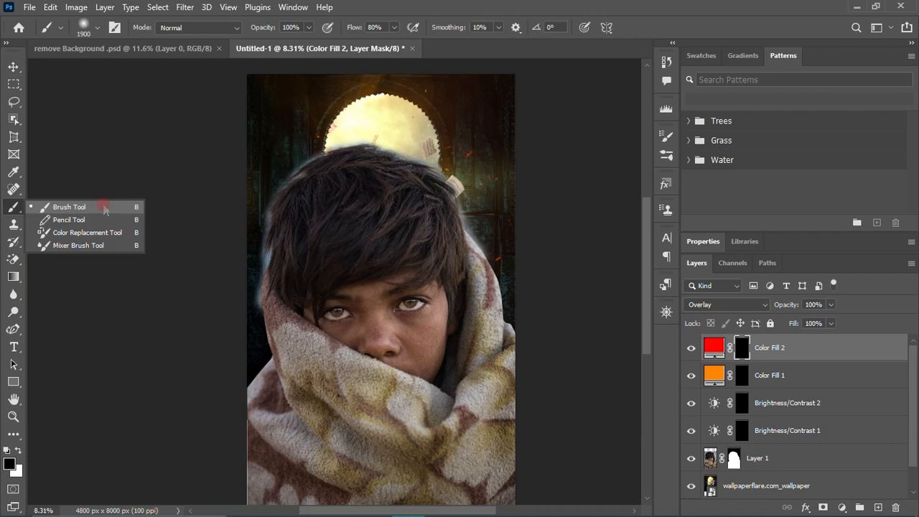
left_click(104, 207)
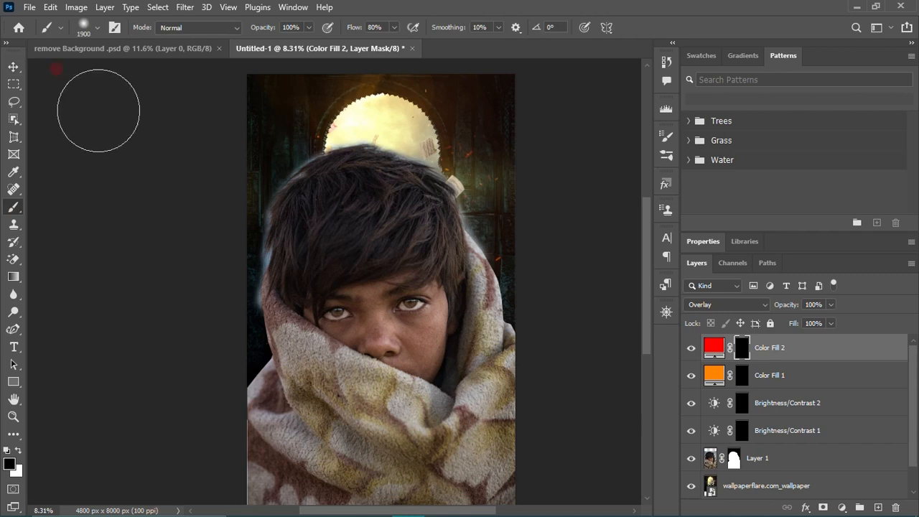
left_click(96, 28)
left_click(99, 209)
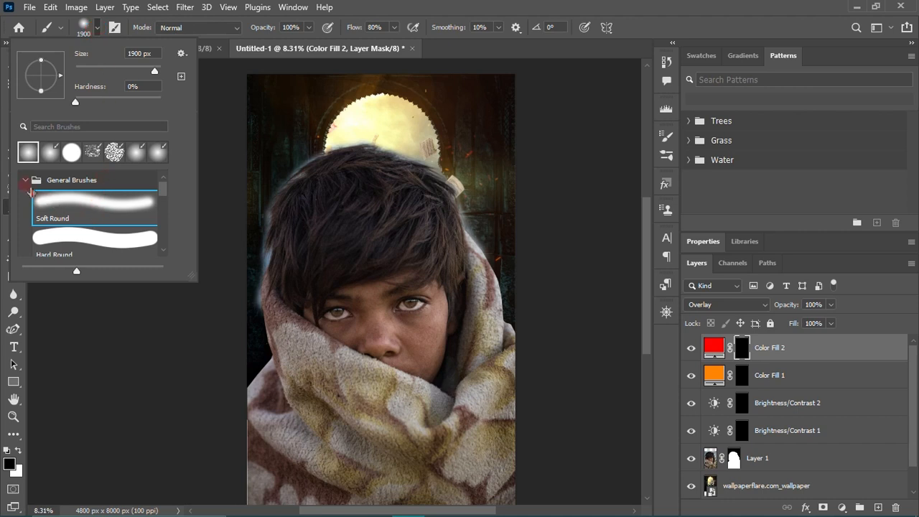
left_click(208, 96)
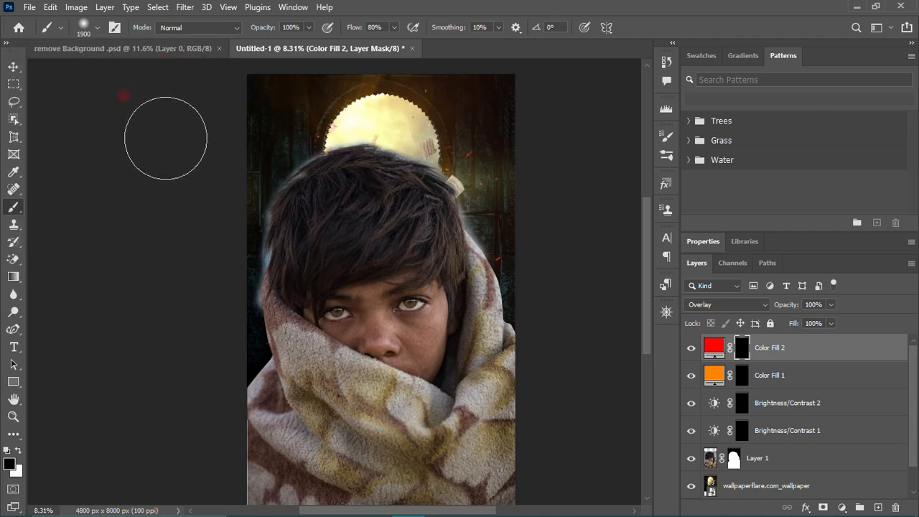
key("bracketleft")
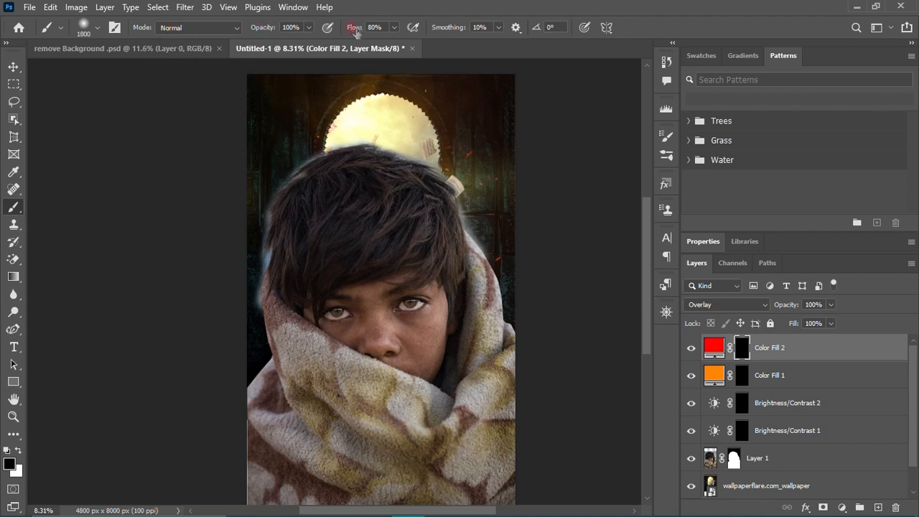
left_click_drag(460, 34, 414, 50)
left_click_drag(356, 34, 346, 35)
Set the foreground color to white and the background color to black for mask painting
left_click(13, 466)
left_click(13, 450)
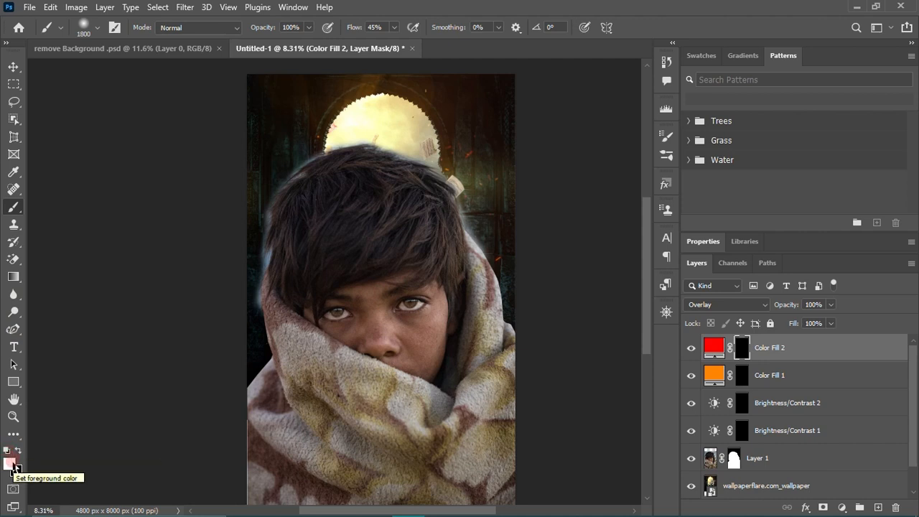
left_click(7, 450)
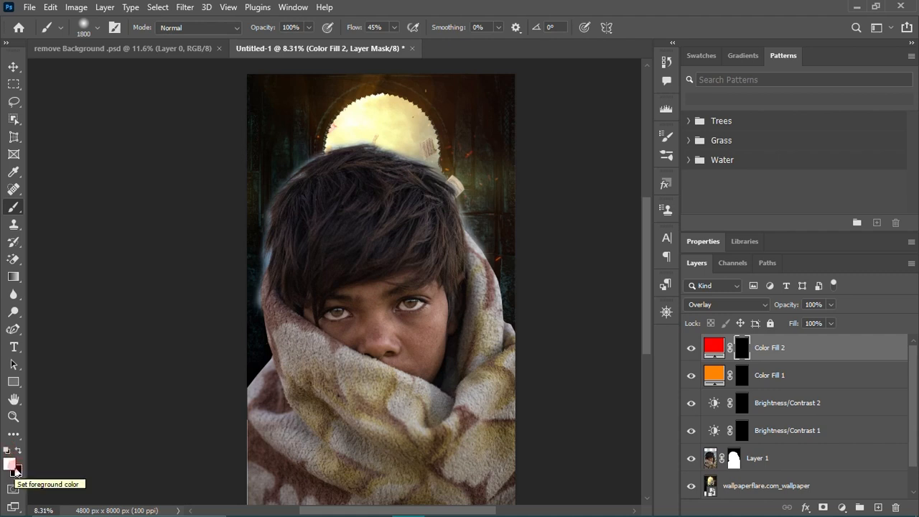
left_click(79, 453)
key("x")
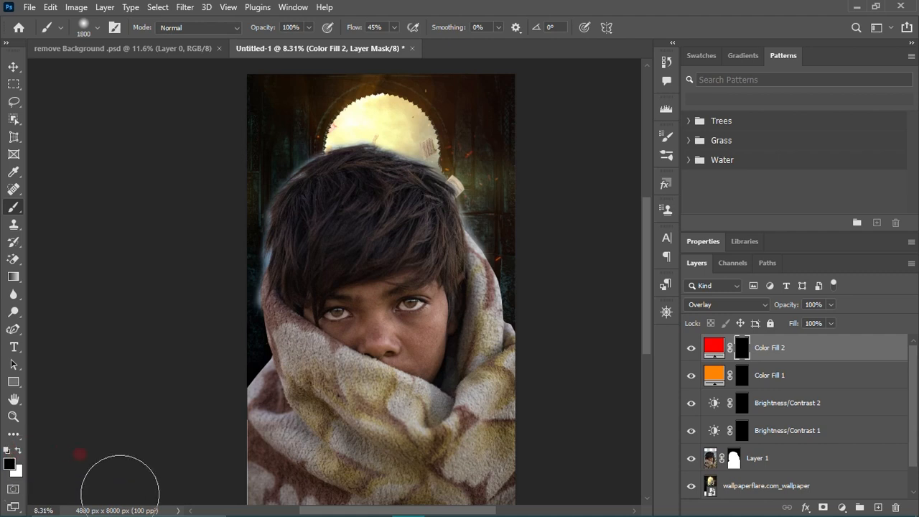
key("x")
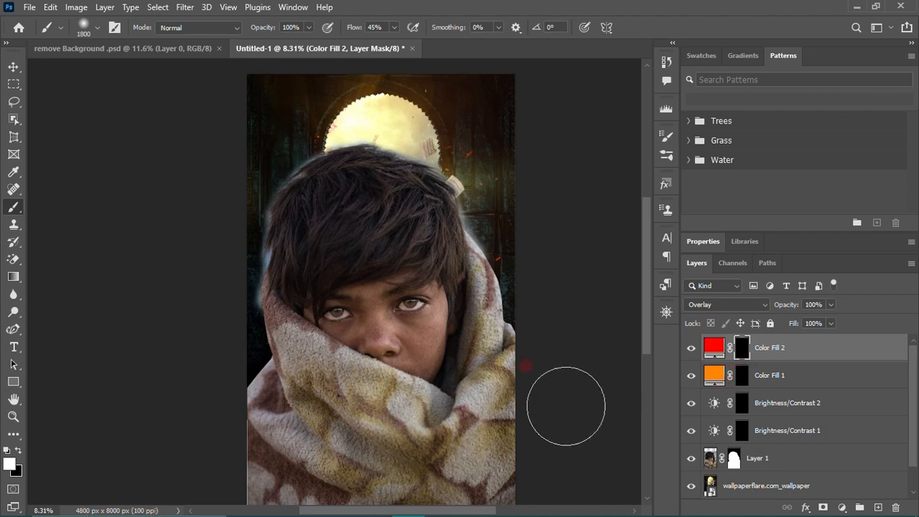
Target the Brightness/Contrast 1 layer's mask and reduce the brush size to 1000 px
scroll(528, 414, "down", 1)
left_click(721, 454)
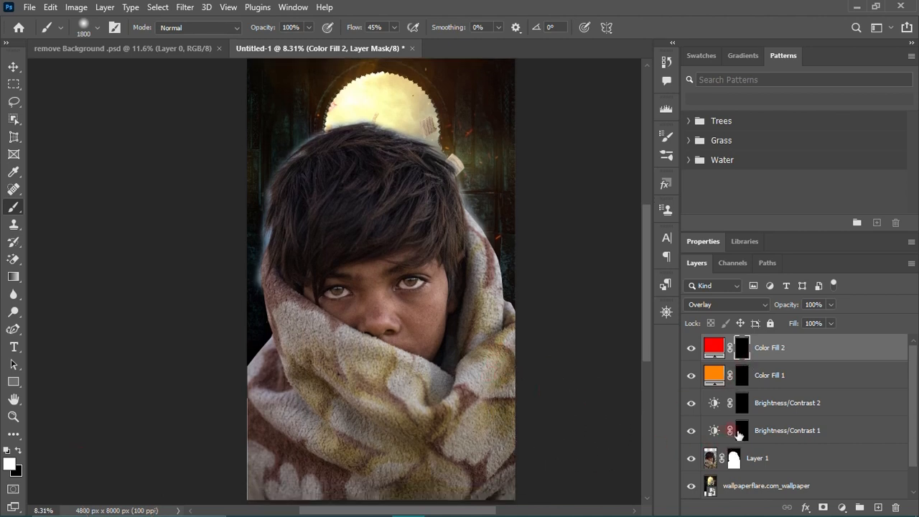
left_click(740, 433)
left_click_drag(350, 302, 393, 337)
key("bracketleft")
key("bracketleft")
key("bracketleft")
key("bracketleft")
key("bracketleft")
key("bracketleft")
key("bracketleft")
key("bracketleft")
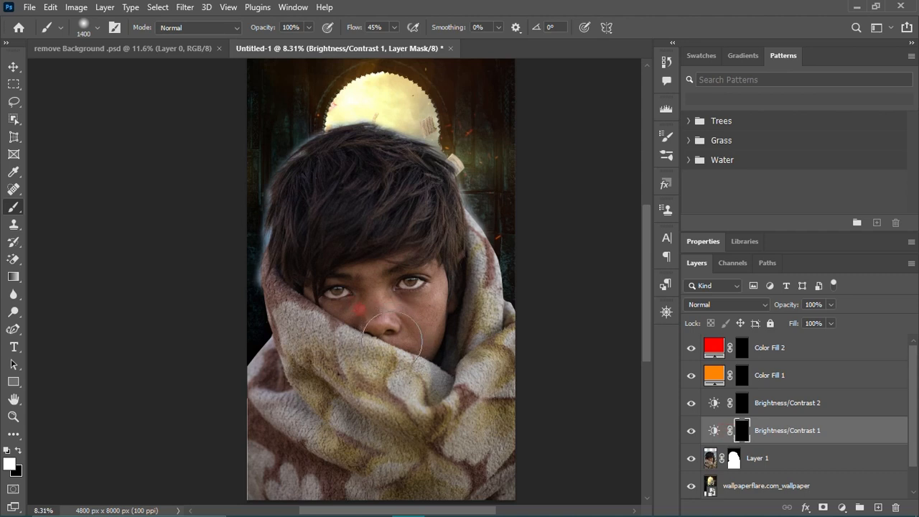
Paint white on the Brightness/Contrast 1 mask over the boy's right-hand cheek, lowering the brush flow to 10%
scroll(392, 344, "down", 2)
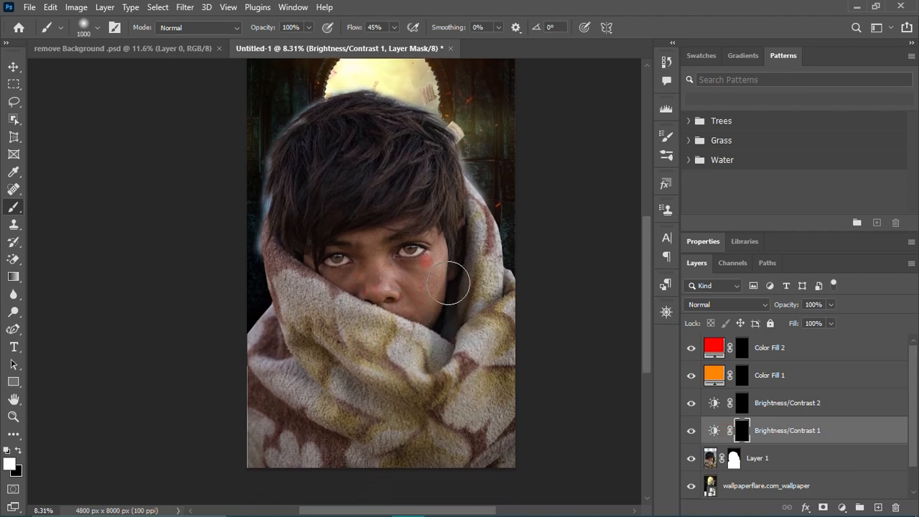
scroll(444, 250, "up", 7)
scroll(444, 252, "up", 6)
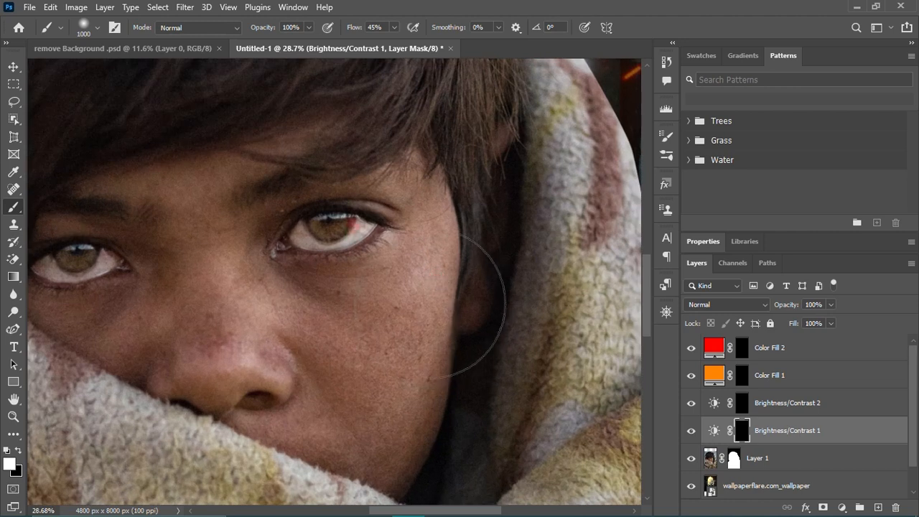
left_click(423, 306)
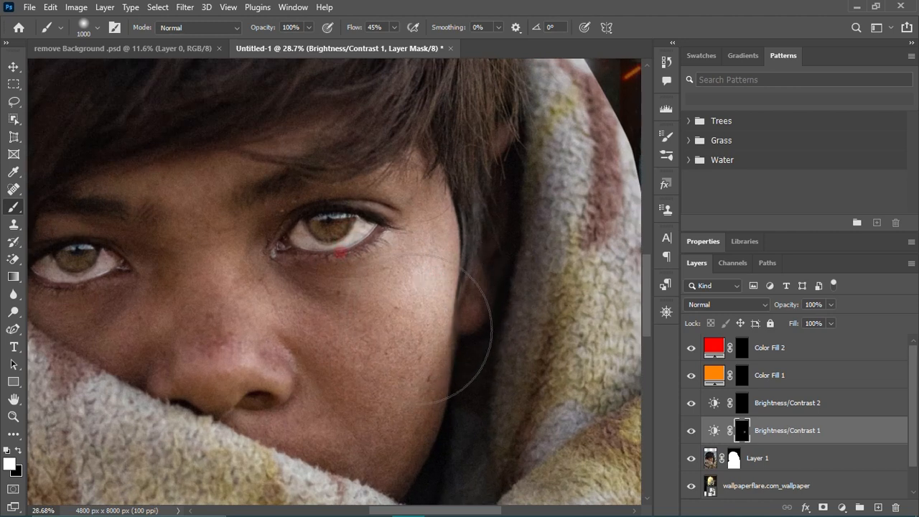
left_click_drag(355, 34, 338, 34)
mouse_move(387, 351)
left_mouse_down()
mouse_move(377, 390)
mouse_move(394, 418)
mouse_move(420, 431)
mouse_move(370, 384)
mouse_move(367, 319)
mouse_move(408, 284)
mouse_move(393, 359)
mouse_move(342, 418)
mouse_move(307, 380)
mouse_move(367, 406)
left_mouse_up()
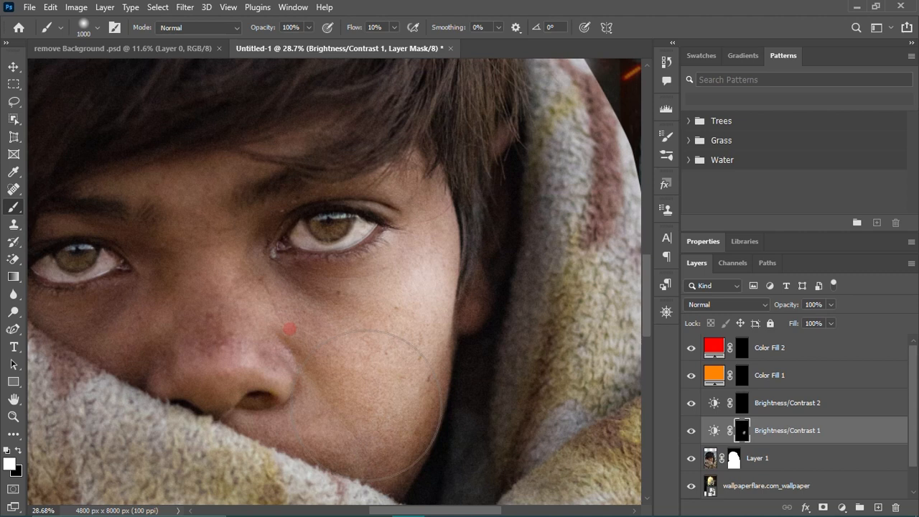
Paint white on the Brightness/Contrast 1 mask over the boy's cheek, nose and right-hand temple with a 600 px brush
scroll(367, 405, "down", 2)
key("bracketleft")
key("bracketleft")
key("bracketleft")
key("bracketleft")
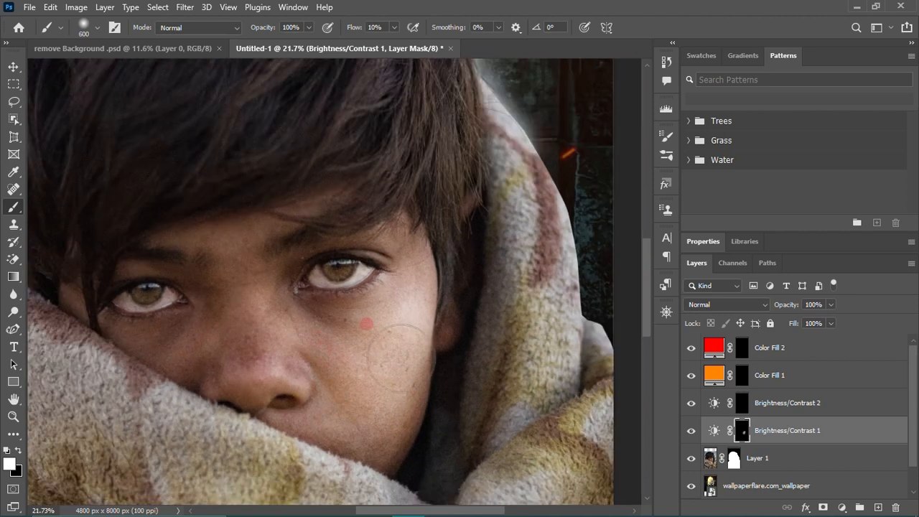
left_click_drag(414, 245, 397, 235)
mouse_move(284, 312)
left_mouse_down()
mouse_move(282, 301)
mouse_move(317, 351)
left_mouse_up()
scroll(535, 416, "down", 3)
scroll(409, 352, "up", 5)
left_click_drag(402, 338, 417, 367)
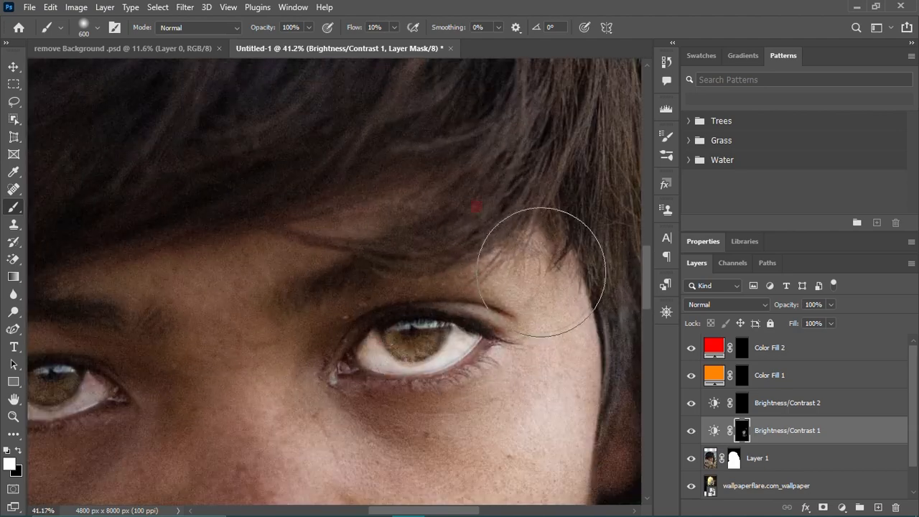
Enlarge the brush to 900 px and extend the brightening over the boy's hair and the blanket highlights
scroll(402, 323, "down", 6)
scroll(359, 323, "up", 5)
scroll(321, 395, "down", 3)
key("bracketright")
key("bracketright")
key("bracketright")
scroll(321, 395, "down", 4)
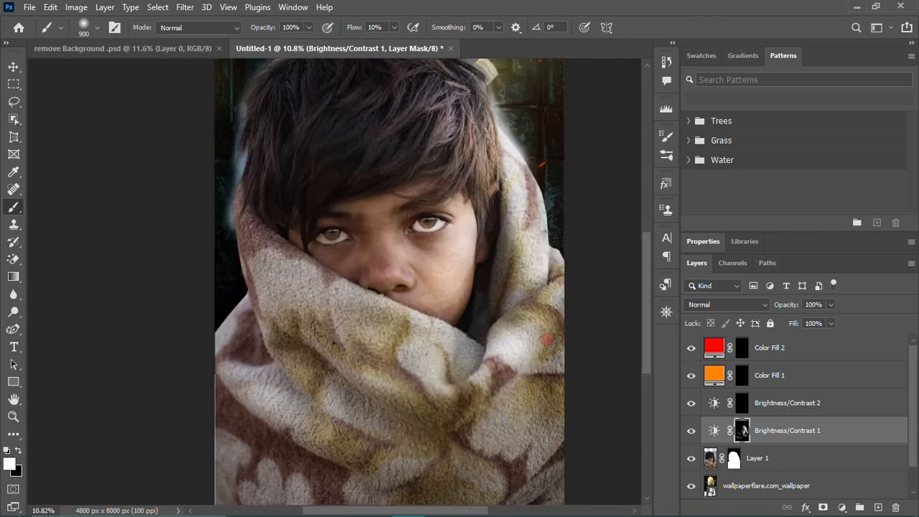
Reduce the brush to 175 px and paint white on the Brightness/Contrast 1 mask over the boy's eyes
scroll(530, 352, "up", 6)
scroll(323, 216, "up", 3)
key("bracketleft")
key("bracketleft")
key("bracketleft")
key("bracketleft")
key("bracketleft")
key("bracketleft")
key("bracketleft")
key("bracketleft")
key("bracketleft")
left_click_drag(338, 284, 251, 296)
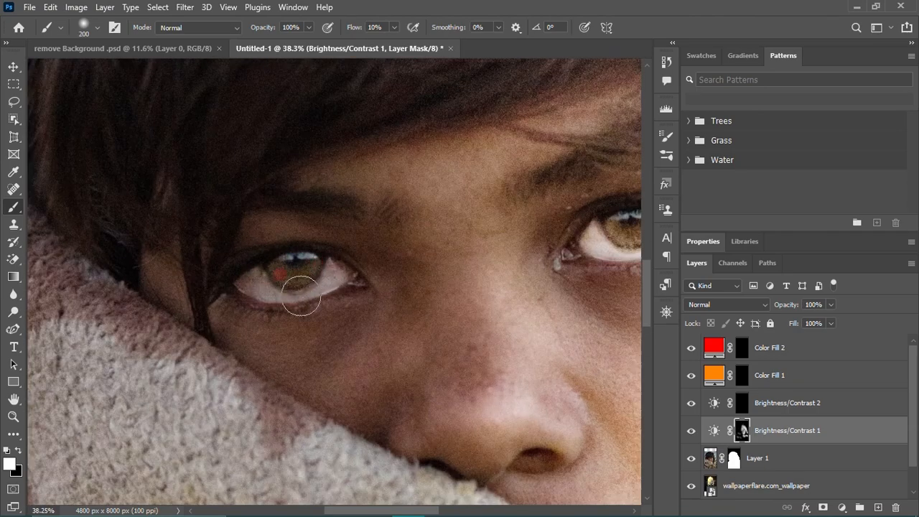
scroll(431, 291, "down", 6)
scroll(362, 277, "down", 3)
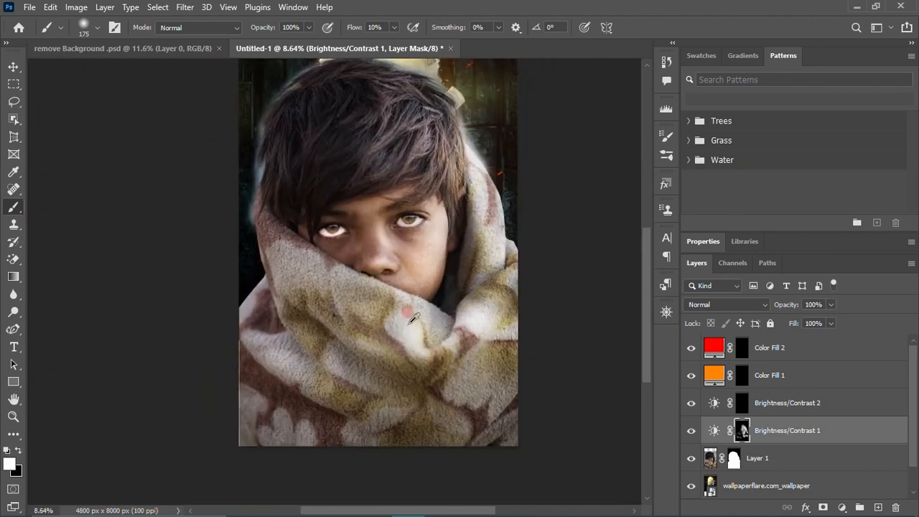
Tone down the brightening on the boy's left-hand eye by painting black on the mask, and restore white as foreground color
scroll(402, 258, "up", 1)
scroll(417, 251, "up", 3)
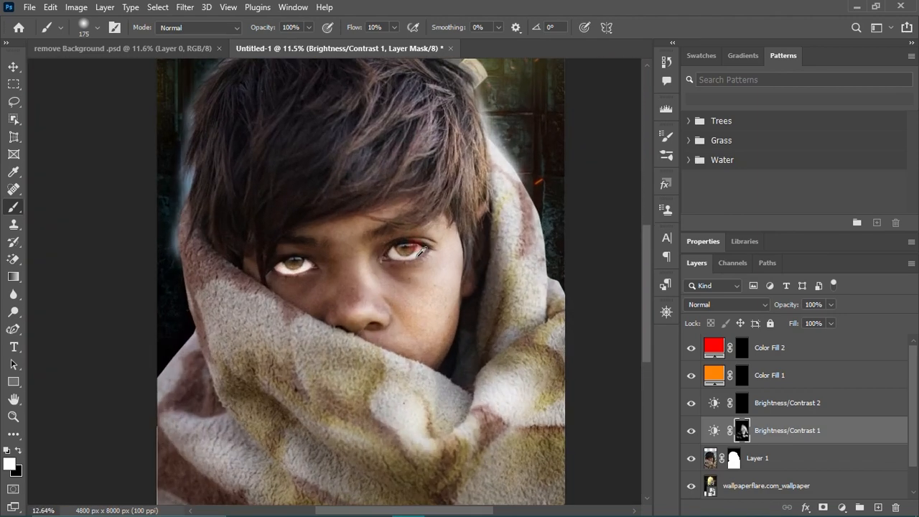
scroll(289, 255, "up", 3)
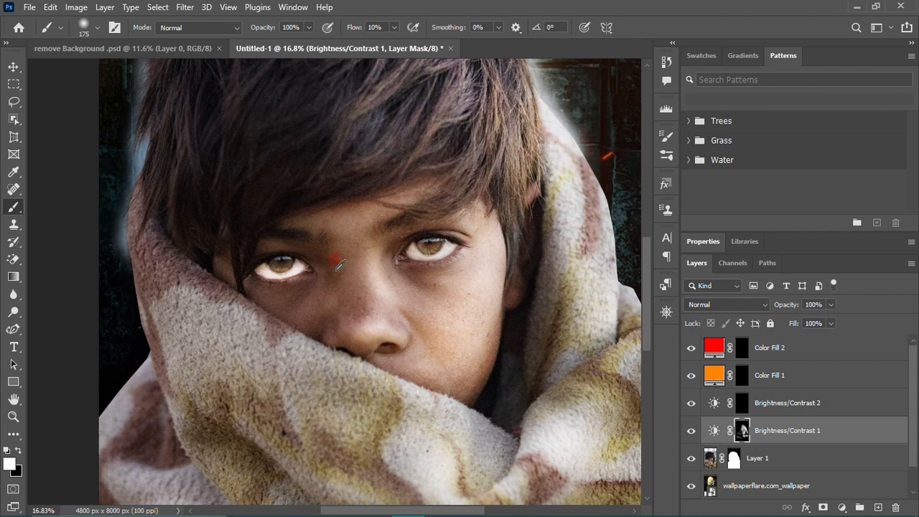
scroll(338, 265, "up", 3)
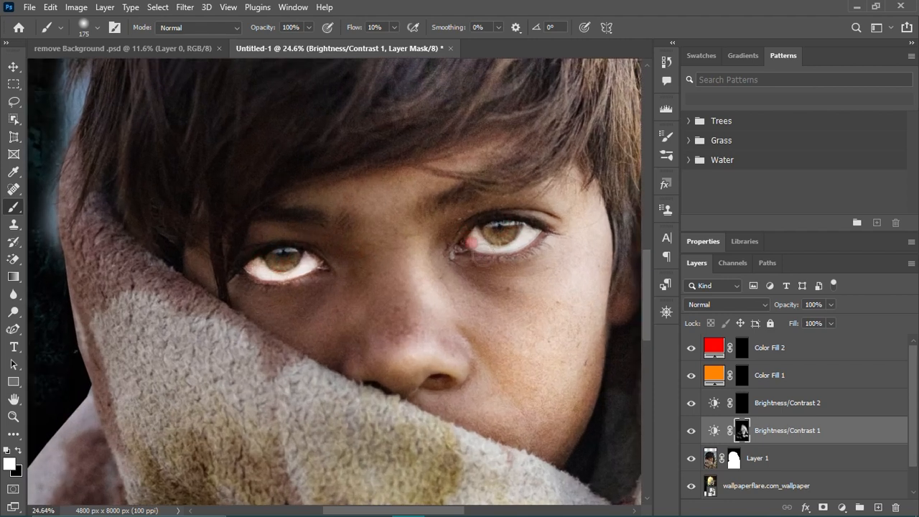
scroll(340, 283, "up", 2)
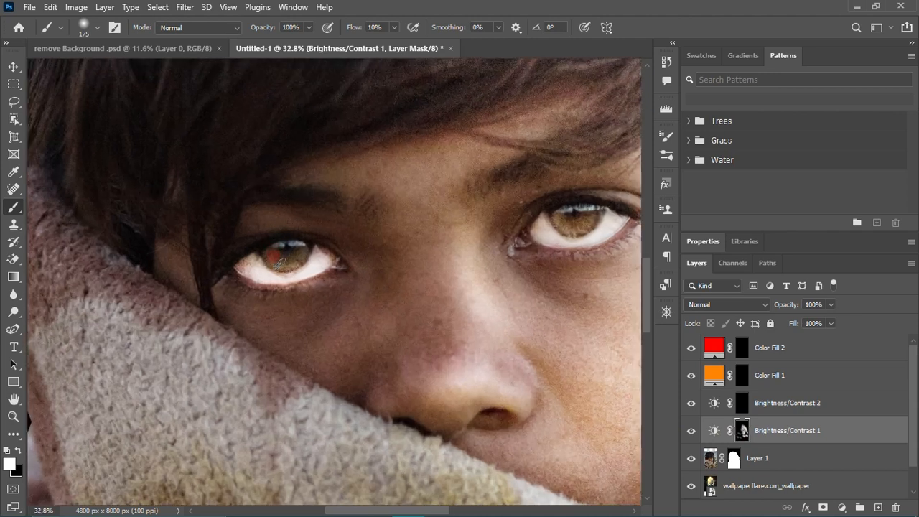
key("x")
mouse_move(303, 260)
left_mouse_down()
mouse_move(255, 269)
mouse_move(263, 276)
mouse_move(251, 267)
mouse_move(303, 258)
left_mouse_up()
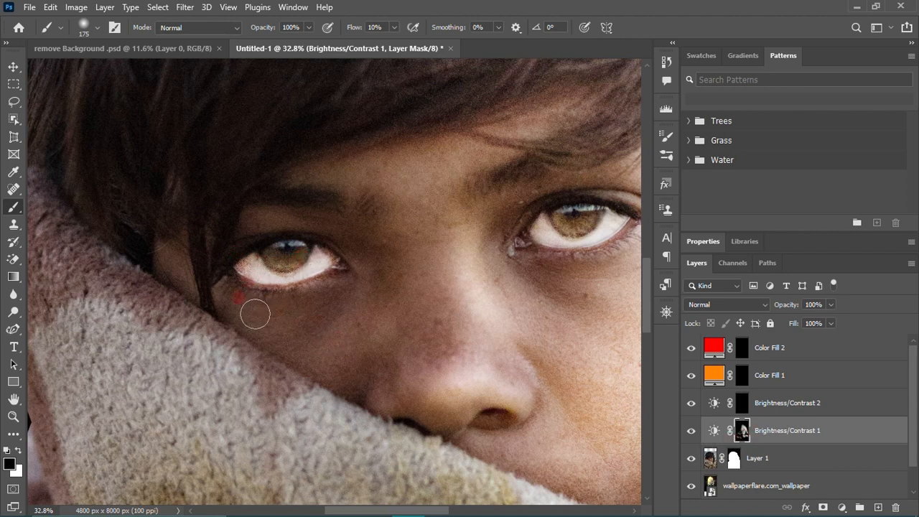
key("x")
scroll(253, 324, "down", 3)
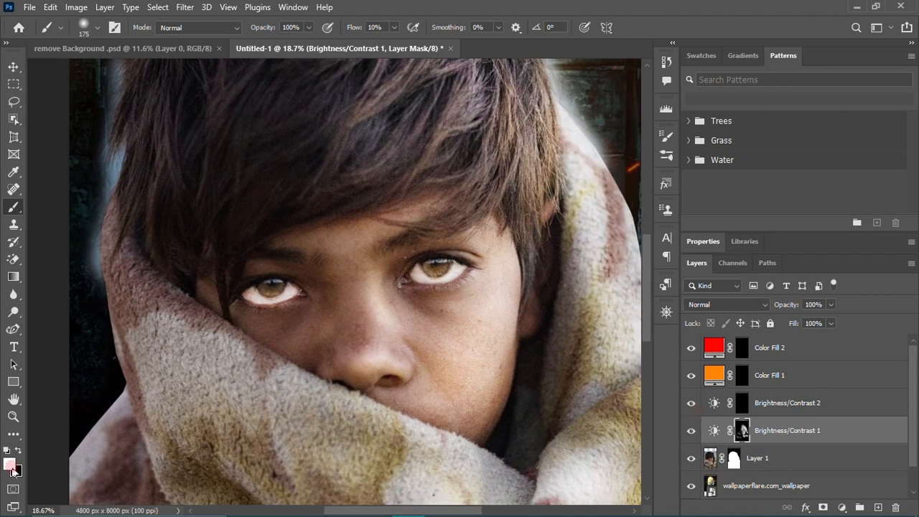
Paint white on the Brightness/Contrast 2 mask over the left-hand shadows of the face, using a 400 px brush and raising the flow to 22%
left_click(743, 404)
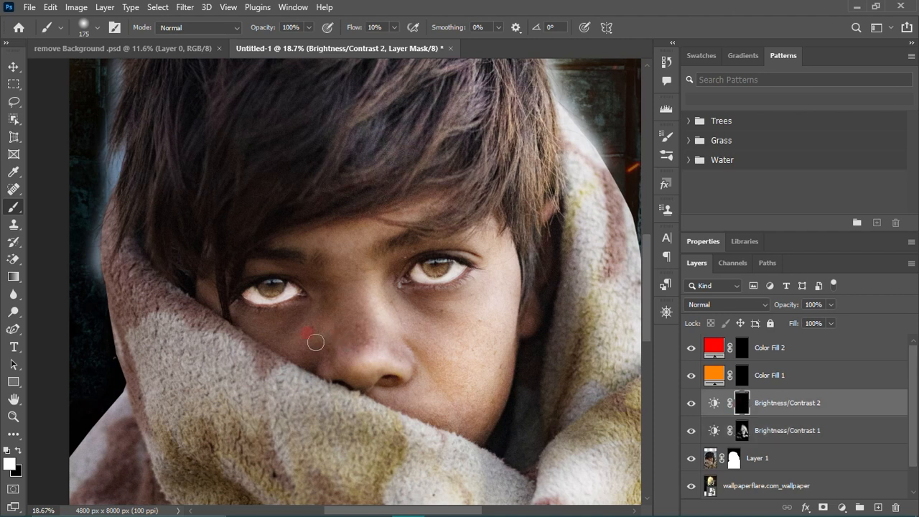
scroll(309, 345, "up", 1)
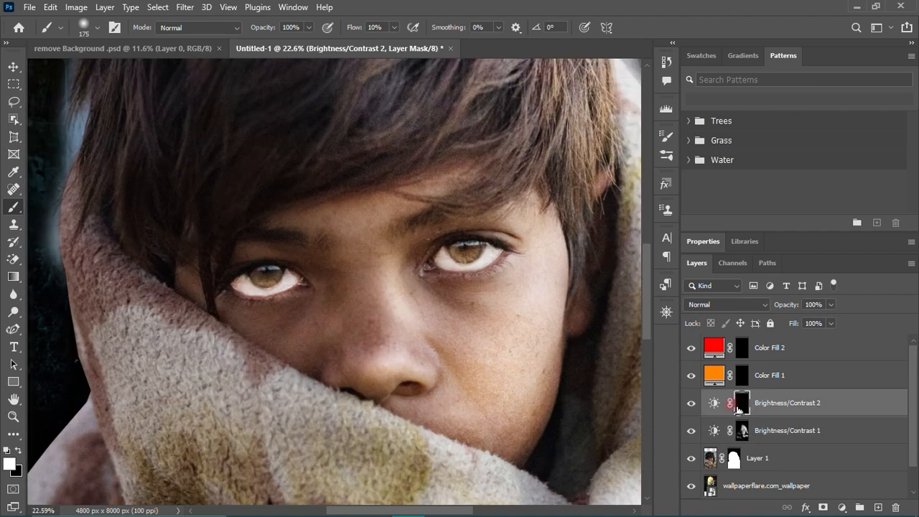
scroll(183, 266, "up", 2)
key("bracketright")
key("bracketright")
key("bracketright")
key("bracketright")
scroll(313, 178, "down", 3)
key("shift+2")
key("shift+2")
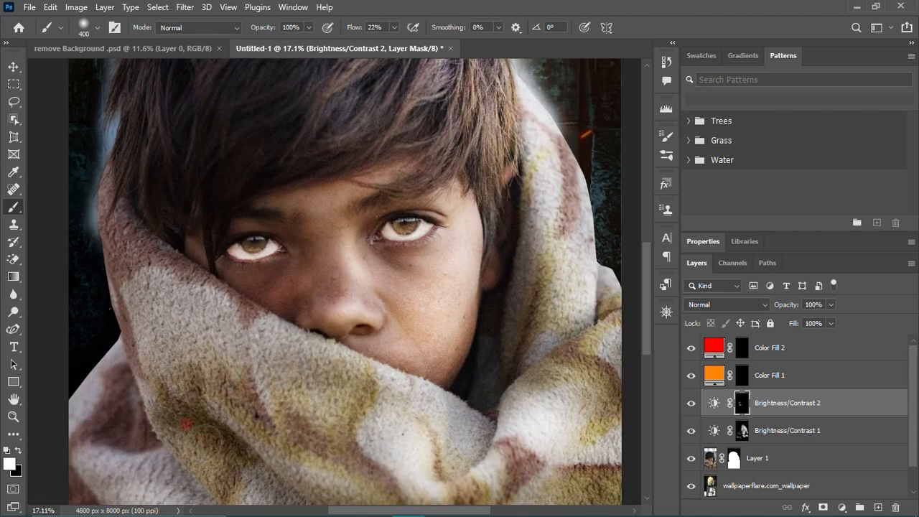
Paint white on the Brightness/Contrast 2 mask along the shadowed folds of the blanket below the boy's face
scroll(232, 355, "down", 3)
mouse_move(238, 369)
left_mouse_down()
mouse_move(285, 410)
mouse_move(318, 433)
mouse_move(254, 389)
mouse_move(226, 354)
mouse_move(327, 451)
mouse_move(381, 473)
mouse_move(314, 435)
mouse_move(294, 392)
left_mouse_up()
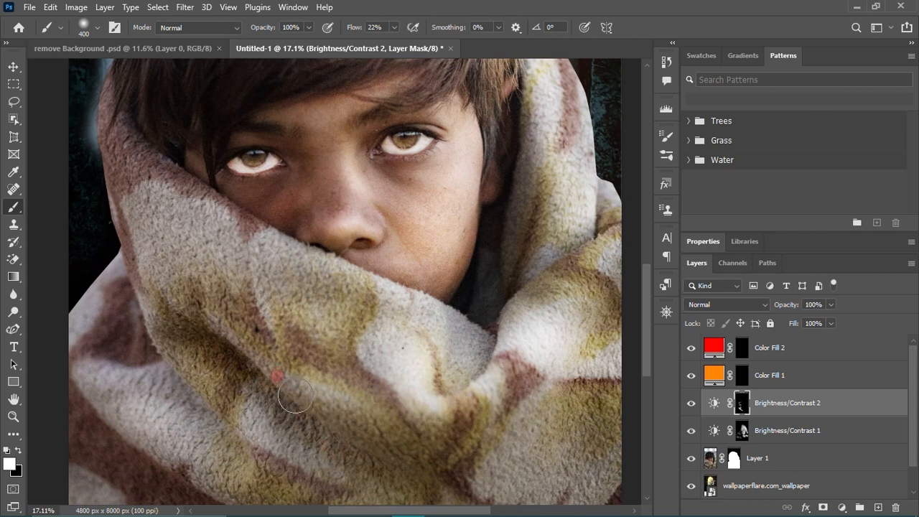
scroll(295, 397, "up", 1)
left_click_drag(348, 29, 354, 30)
scroll(344, 288, "up", 3)
scroll(388, 345, "down", 3)
mouse_move(403, 368)
left_mouse_down()
mouse_move(230, 366)
mouse_move(418, 389)
left_mouse_up()
Set the brush to 1000 px and 13% flow and paint the Brightness/Contrast 2 mask over the left-hand hair
scroll(402, 388, "up", 4)
scroll(388, 359, "down", 3)
scroll(340, 322, "up", 3)
scroll(341, 316, "down", 4)
left_click_drag(350, 29, 335, 39)
left_click_drag(187, 187, 140, 301)
scroll(140, 216, "down", 2)
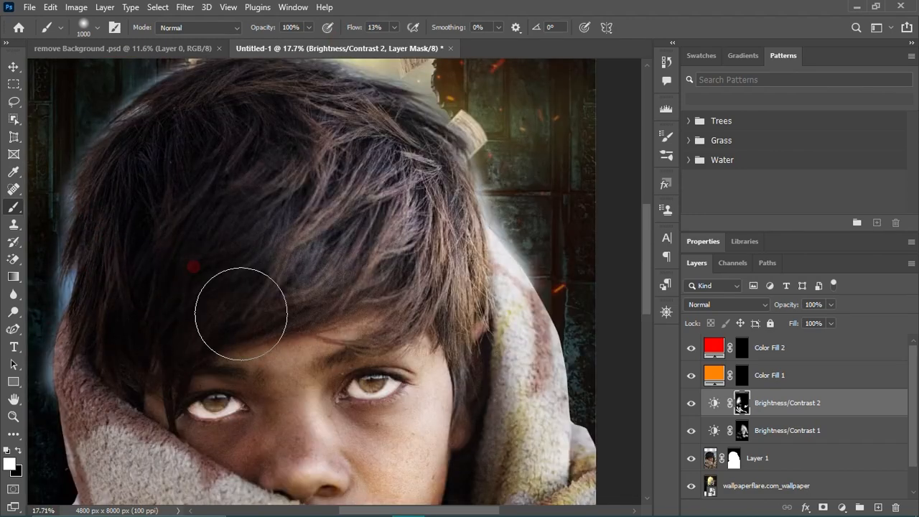
Refine the light and shadow on the right-hand hair by painting white on the Brightness/Contrast 1 and Brightness/Contrast 2 masks
scroll(217, 314, "down", 5)
scroll(216, 315, "down", 1)
scroll(402, 267, "up", 10)
left_click(743, 431)
left_click_drag(434, 229, 420, 278)
left_click(743, 403)
left_click_drag(470, 161, 466, 255)
scroll(466, 255, "down", 8)
Target the Brightness/Contrast 1 mask and paint white over the left-hand hair beside the face with a 600 px brush
left_click(742, 432)
scroll(316, 302, "up", 3)
scroll(316, 302, "down", 3)
scroll(309, 301, "down", 2)
key("bracketright")
key("bracketright")
key("bracketright")
key("bracketright")
key("bracketright")
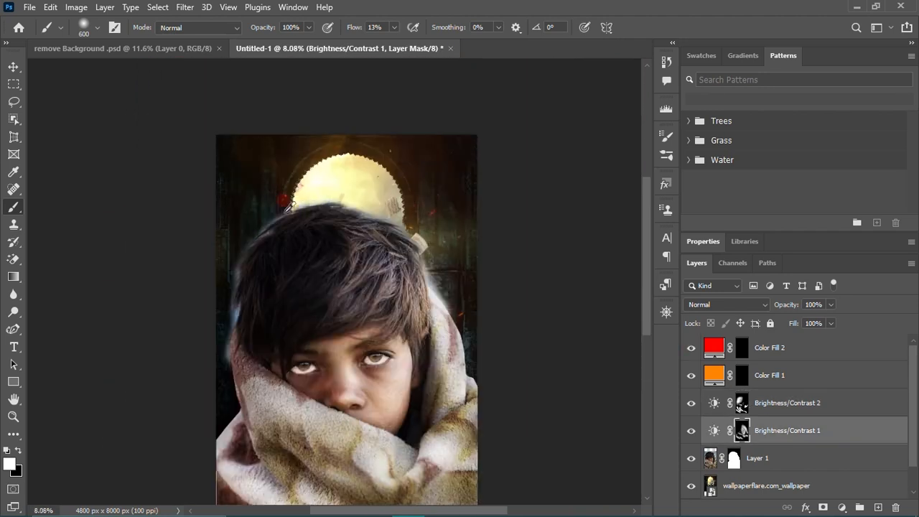
scroll(294, 287, "up", 1)
left_click_drag(286, 278, 298, 293)
Toggle the visibility of Brightness/Contrast 2 and Brightness/Contrast 1 to compare the image with and without them
left_click(692, 403)
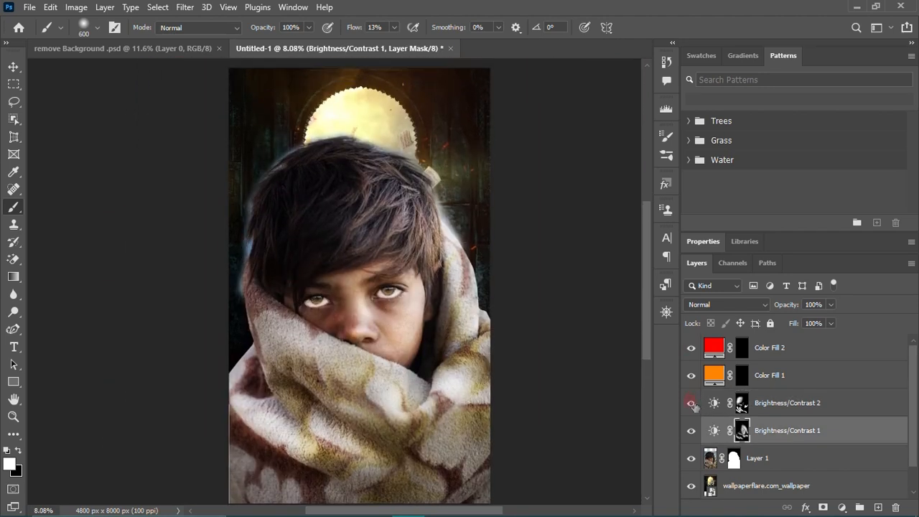
left_click(691, 403)
left_click(691, 402)
left_click(691, 403)
left_click(690, 430)
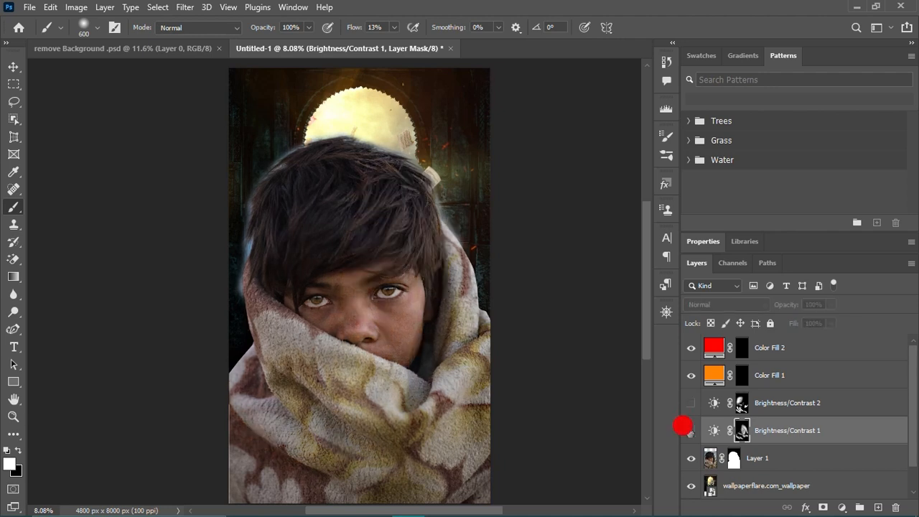
left_click(690, 430)
left_click(691, 403)
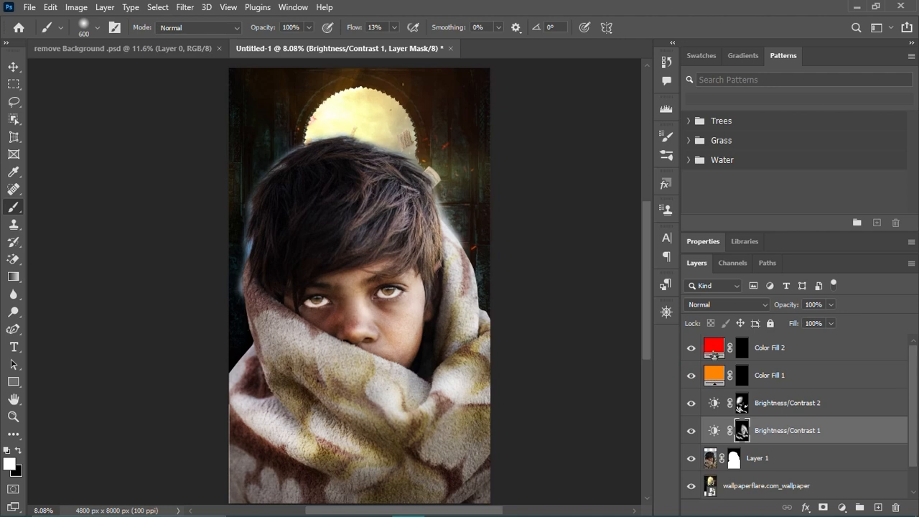
Paint white on the Color Fill 1 mask over the right-hand hair, face and blanket with a 1500 px brush at 51% flow
left_click(713, 377)
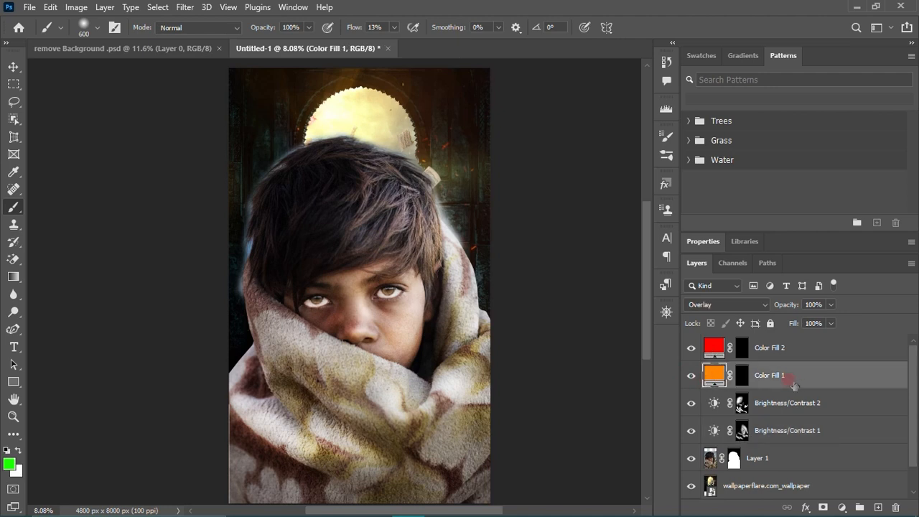
left_click(741, 375)
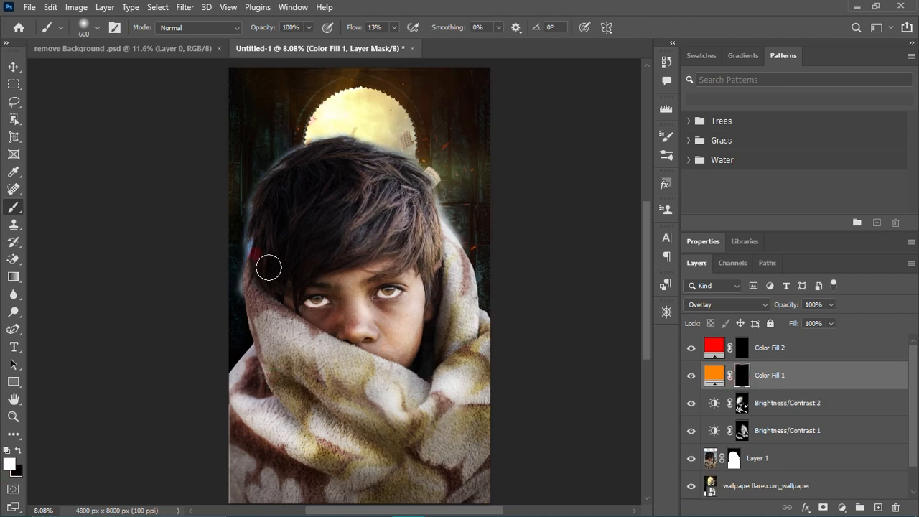
left_click_drag(359, 30, 413, 29)
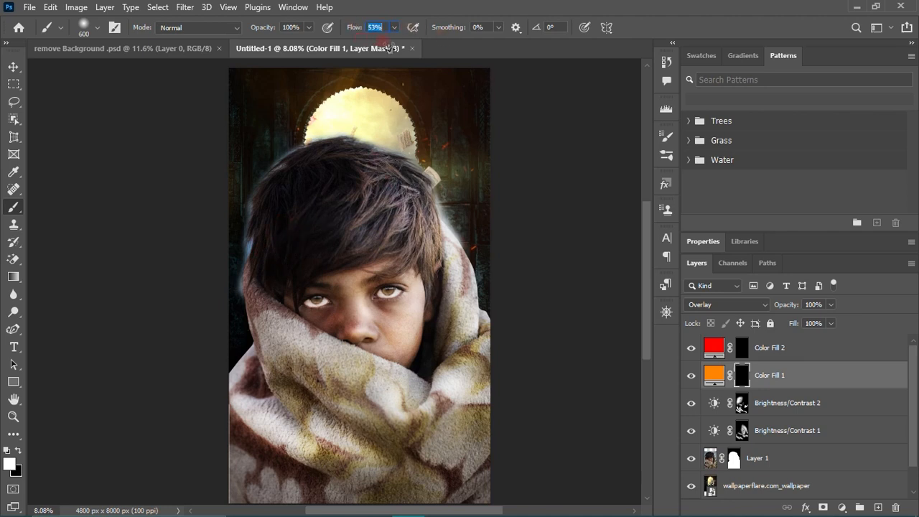
left_click_drag(388, 49, 388, 49)
key("bracketright")
key("bracketright")
key("bracketright")
key("bracketright")
key("bracketright")
key("bracketright")
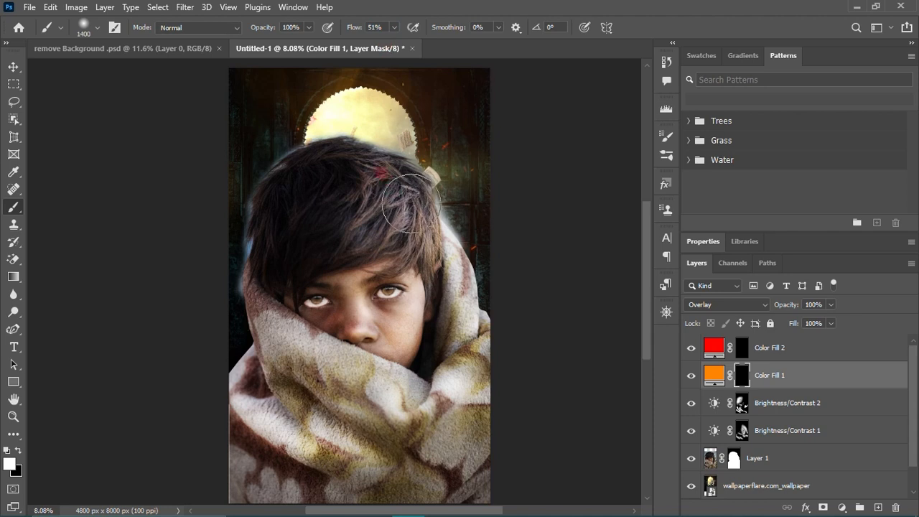
mouse_move(410, 203)
left_mouse_down()
mouse_move(388, 188)
mouse_move(438, 345)
mouse_move(396, 357)
mouse_move(390, 375)
mouse_move(393, 359)
left_mouse_up()
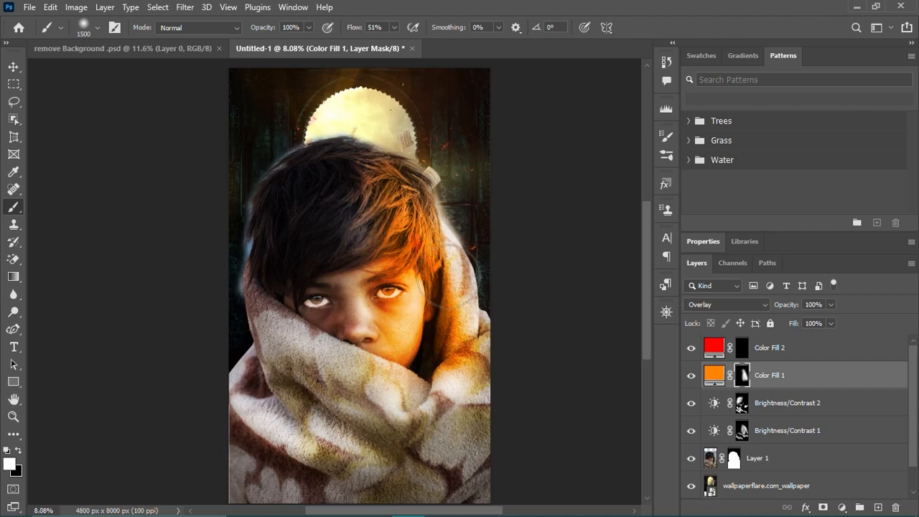
Extend the orange light on the Color Fill 1 mask over the blanket's right-hand folds
scroll(446, 278, "up", 5)
left_click_drag(460, 287, 504, 357)
scroll(460, 258, "down", 5)
scroll(381, 180, "up", 4)
Lower the brush flow to 14% and paint the Color Fill 1 mask over the rest of the blanket and the left-hand hair
mouse_move(354, 27)
left_mouse_down()
mouse_move(339, 30)
mouse_move(363, 28)
left_mouse_up()
scroll(359, 215, "up", 3)
scroll(244, 254, "down", 8)
scroll(236, 384, "down", 2)
left_click_drag(236, 383, 359, 393)
scroll(359, 288, "down", 5)
scroll(362, 431, "up", 6)
scroll(170, 199, "down", 4)
scroll(296, 180, "up", 1)
scroll(345, 309, "down", 12)
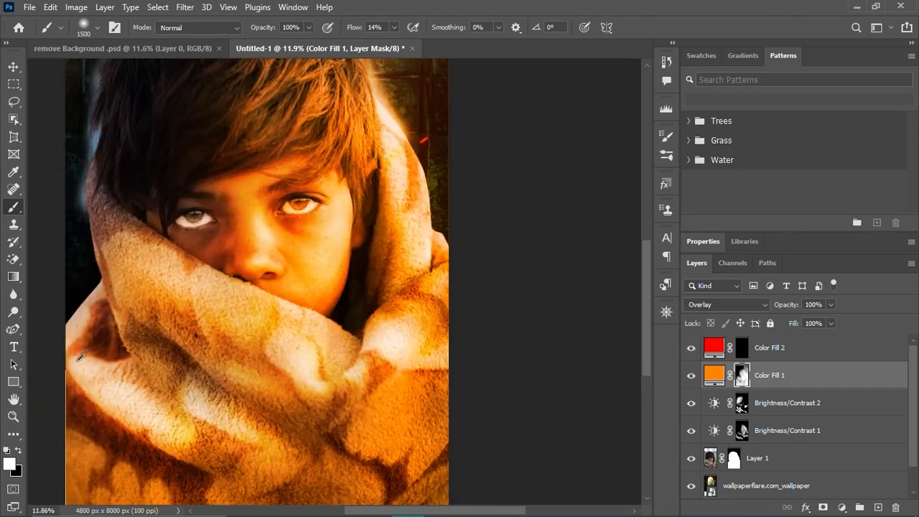
scroll(388, 338, "up", 3)
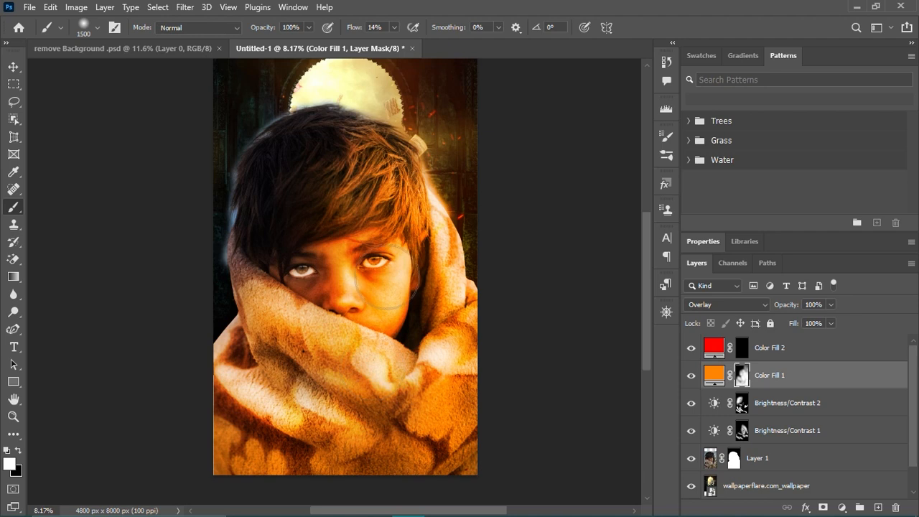
mouse_move(304, 191)
left_mouse_down()
mouse_move(282, 149)
mouse_move(279, 176)
left_mouse_up()
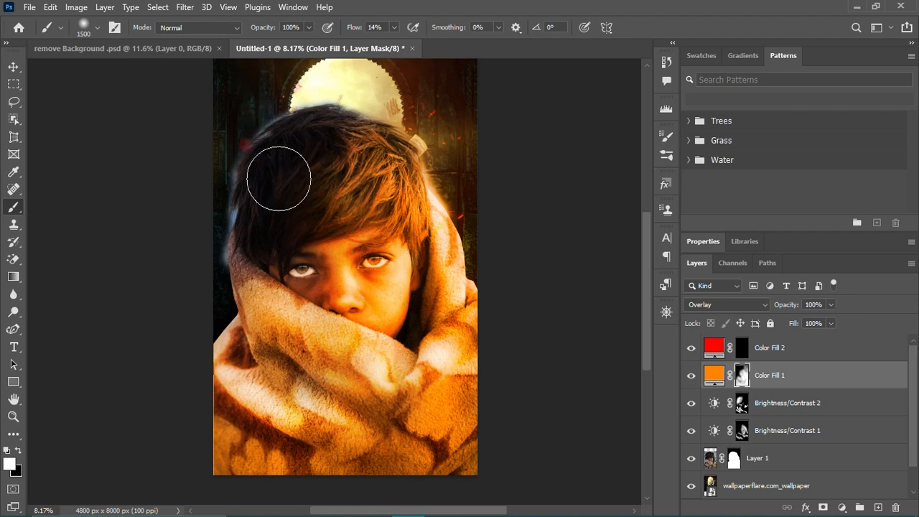
scroll(291, 194, "up", 2)
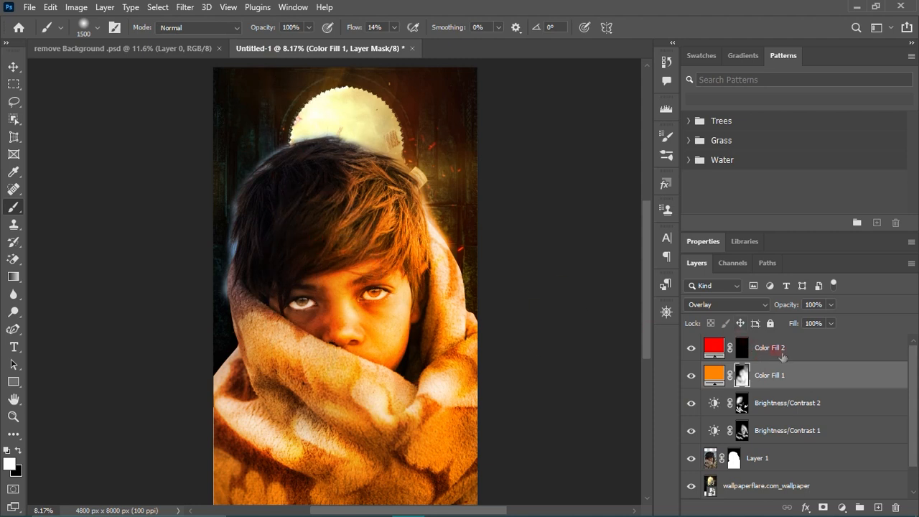
Target the Color Fill 2 mask and paint white along the left-hand edge of the hair with the 1500 px brush
left_click(777, 350)
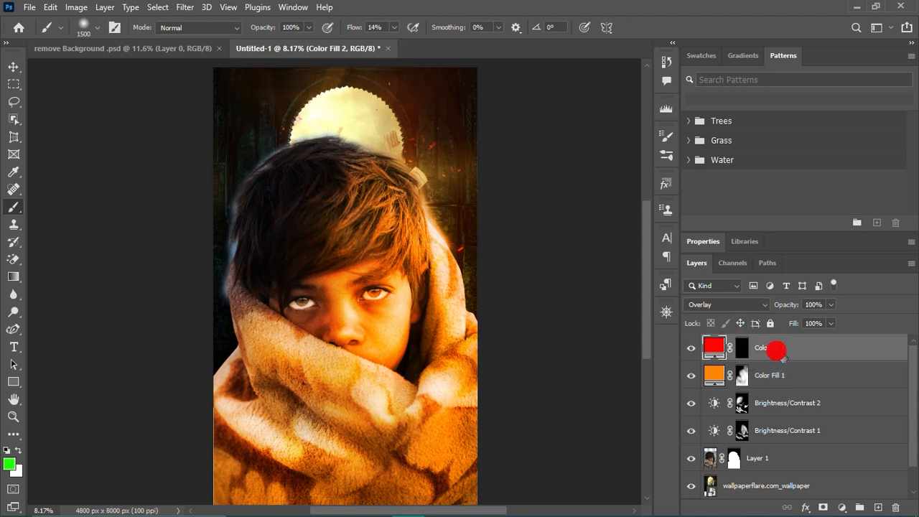
left_click(742, 348)
key("ctrl+i")
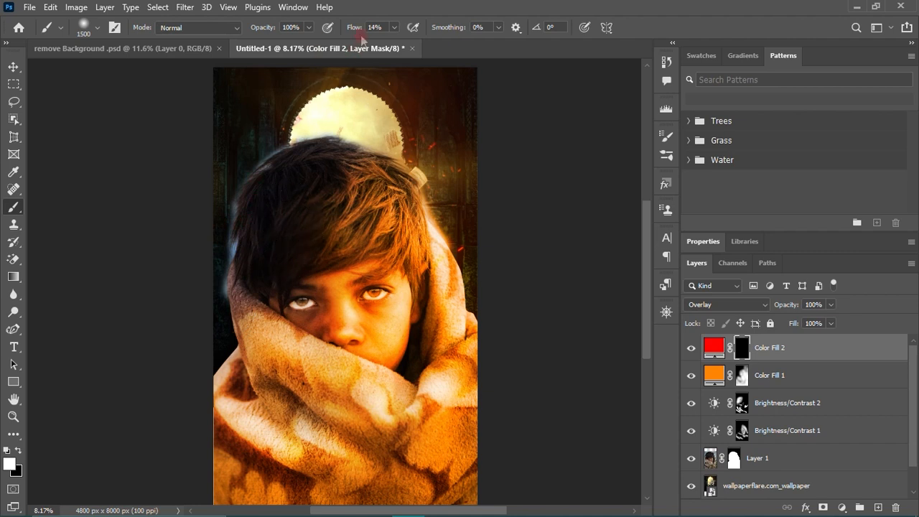
left_click_drag(299, 187, 288, 226)
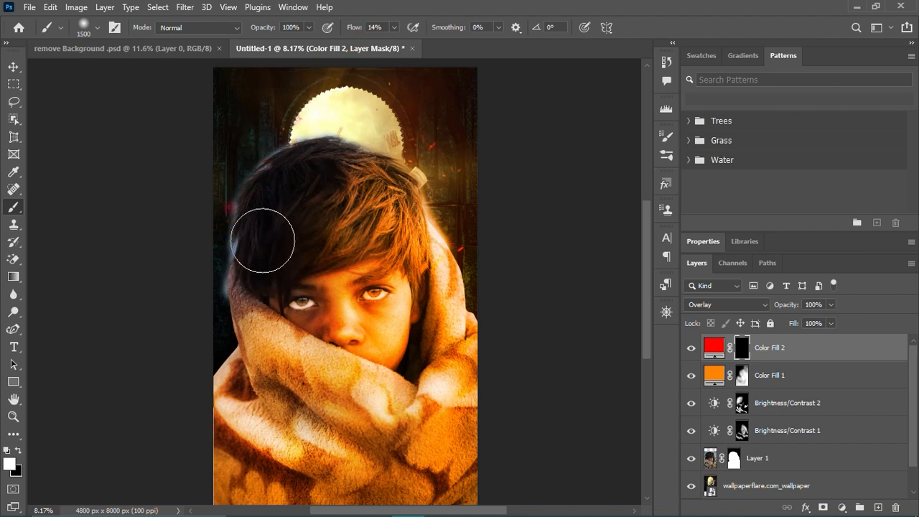
scroll(260, 252, "up", 1)
left_click_drag(258, 188, 228, 297)
Enlarge the brush and paint the Color Fill 2 mask over the blanket's lower left-hand edge
scroll(230, 301, "up", 2)
scroll(229, 301, "down", 5)
scroll(233, 309, "down", 1)
scroll(233, 308, "up", 5)
key("bracketright")
key("bracketright")
key("bracketright")
left_click_drag(223, 359, 217, 437)
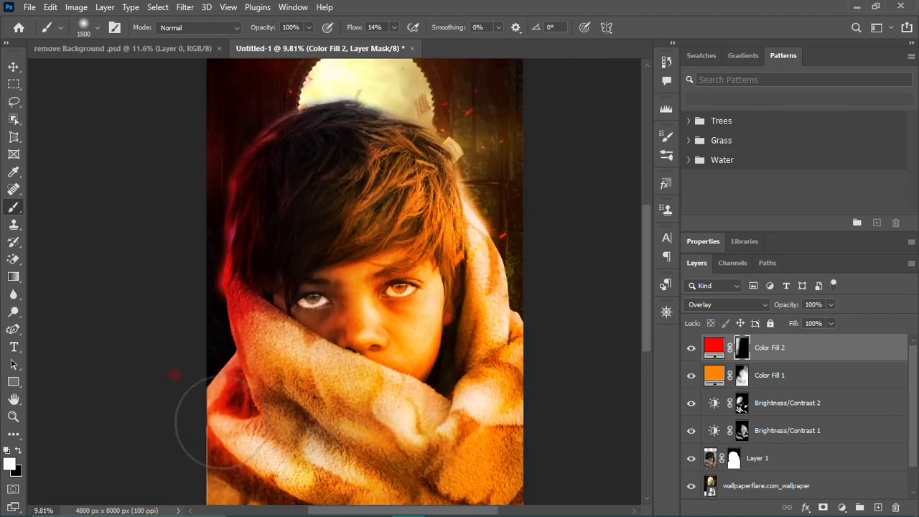
Reduce the brush size and paint the Color Fill 2 mask over the left-hand face shadows and the top of the hair
scroll(217, 436, "up", 6)
key("bracketleft")
key("bracketleft")
key("bracketleft")
key("bracketleft")
key("bracketleft")
key("bracketleft")
scroll(349, 263, "down", 6)
scroll(172, 208, "up", 12)
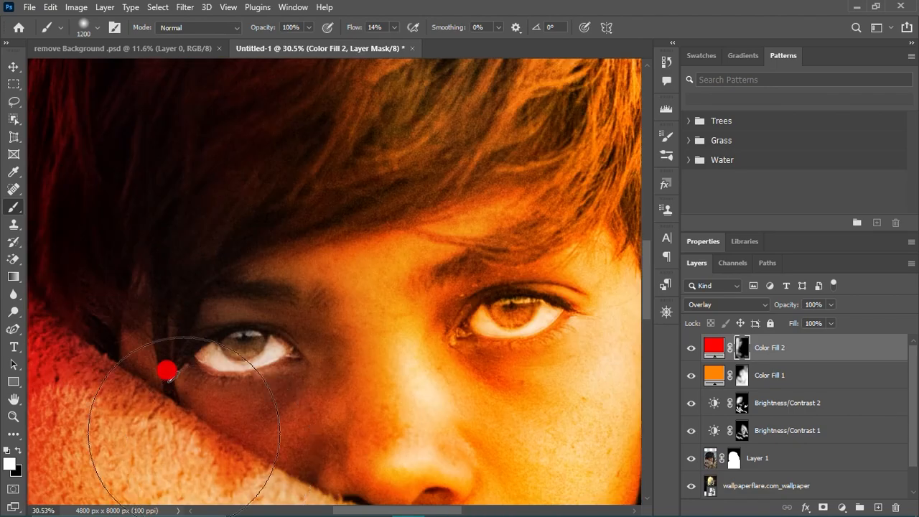
scroll(169, 377, "down", 10)
left_click_drag(311, 174, 345, 211)
Set the brush to 87% opacity and 7% flow and paint the Color Fill 2 mask along the right-hand hair edge
scroll(324, 222, "up", 9)
left_click_drag(356, 29, 350, 28)
left_click_drag(259, 30, 249, 31)
scroll(450, 326, "down", 6)
scroll(522, 344, "up", 9)
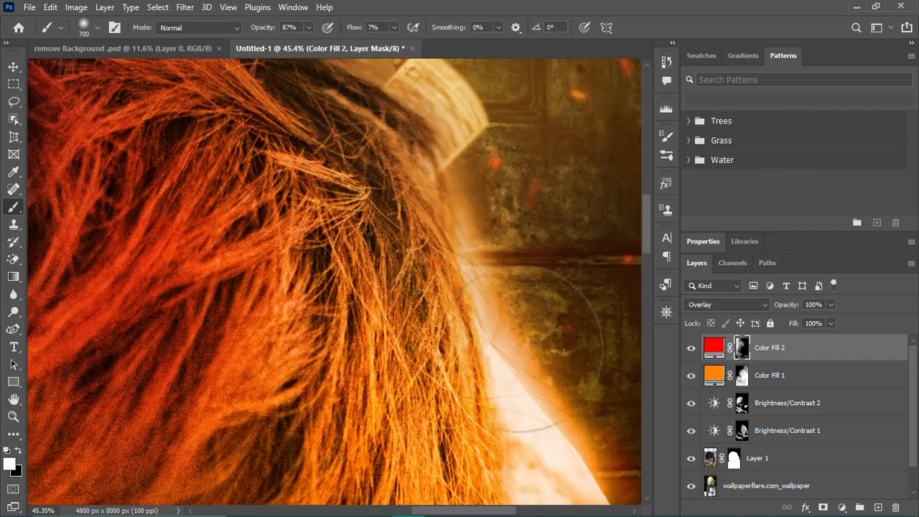
left_click_drag(522, 348, 506, 266)
Reduce the brush to 250 px and paint the Color Fill 2 mask over the shadows around the right-hand eye
scroll(507, 259, "down", 11)
scroll(460, 287, "up", 4)
key("bracketleft")
key("bracketleft")
key("bracketleft")
key("bracketleft")
key("bracketleft")
key("bracketleft")
key("bracketleft")
key("bracketleft")
key("bracketleft")
key("bracketleft")
scroll(445, 156, "up", 2)
scroll(208, 227, "up", 9)
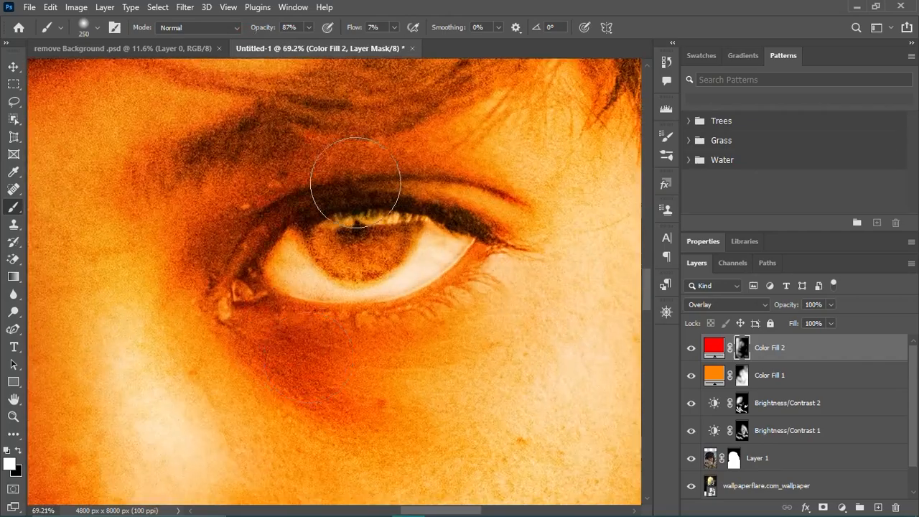
Target the Color Fill 1 mask and paint white over the left-hand eye with a 100 px brush at 100% flow
scroll(259, 255, "down", 9)
scroll(215, 237, "up", 6)
left_click(741, 376)
scroll(215, 237, "up", 2)
scroll(209, 242, "up", 4)
key("bracketleft")
key("bracketleft")
key("bracketleft")
key("bracketleft")
key("bracketleft")
left_click_drag(259, 168, 154, 153)
scroll(286, 302, "down", 5)
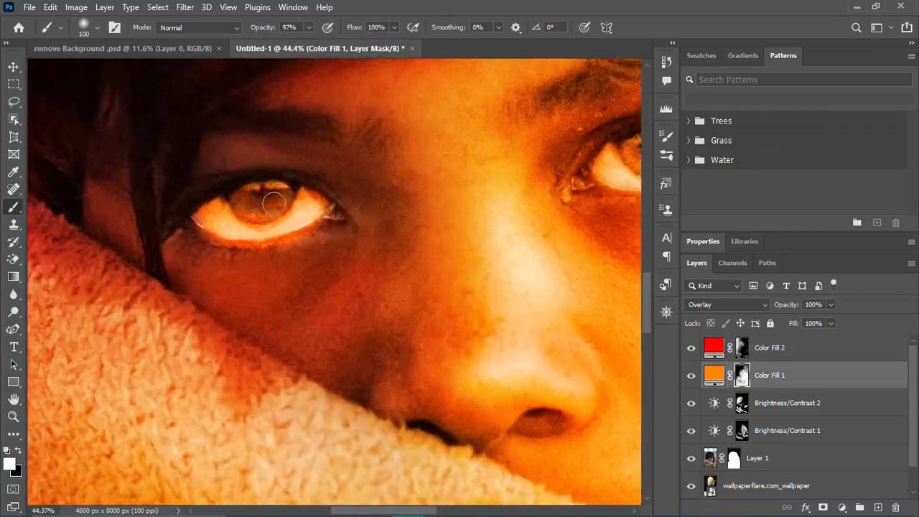
Target the Color Fill 2 mask, lower the flow to 1%, paint red light into the left-hand iris and switch to black
scroll(223, 190, "up", 4)
left_click(742, 348)
left_click_drag(352, 31, 280, 31)
left_click_drag(258, 204, 302, 215)
scroll(216, 143, "down", 10)
scroll(226, 144, "up", 6)
scroll(251, 194, "up", 6)
key("x")
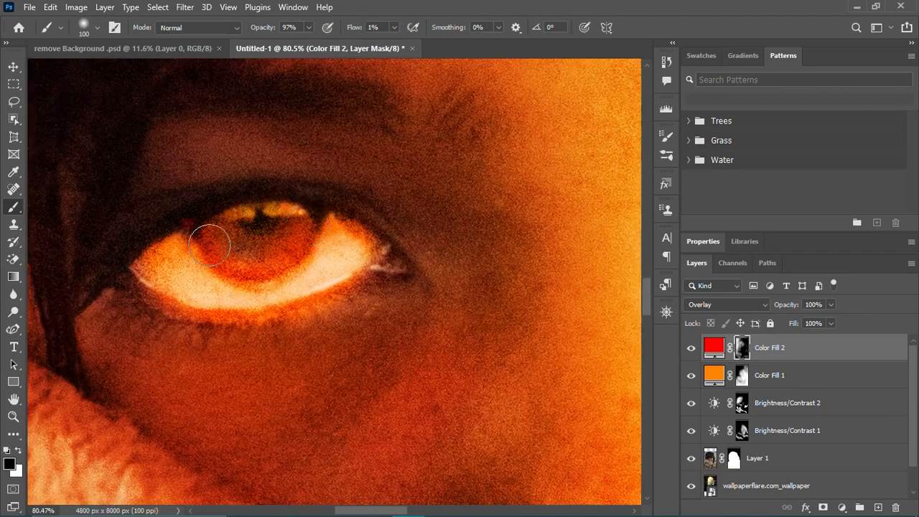
Enlarge the brush to 1100 px and paint the Color Fill 1 mask white over the upper background at 82% flow
scroll(308, 225, "down", 20)
scroll(359, 129, "up", 12)
key("bracketright")
key("bracketright")
key("bracketright")
key("bracketright")
key("bracketright")
key("bracketright")
key("bracketright")
key("bracketright")
key("bracketright")
key("bracketright")
key("bracketright")
left_click(742, 376)
scroll(164, 153, "down", 7)
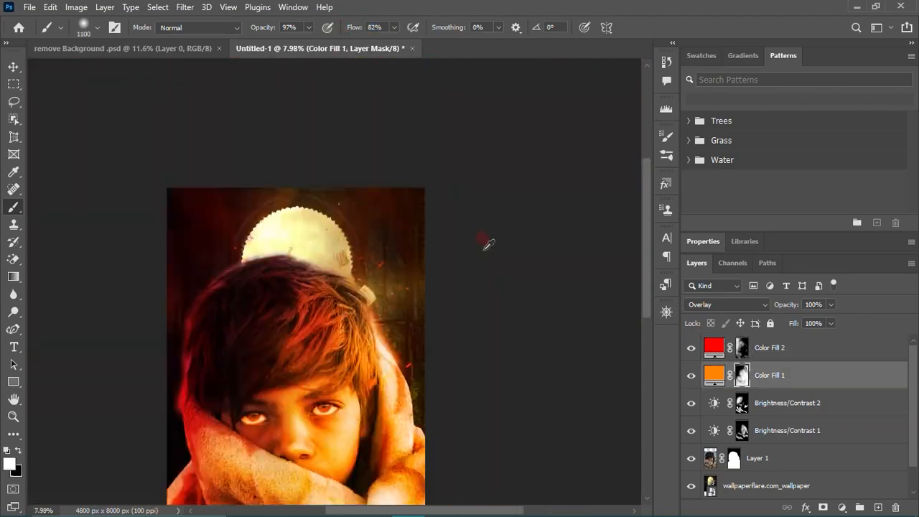
scroll(402, 262, "up", 8)
scroll(402, 262, "down", 8)
scroll(520, 170, "up", 4)
Target the Color Fill 2 mask and set up a black 100 px brush with 39% opacity and 41% flow
key("alt+bracketright")
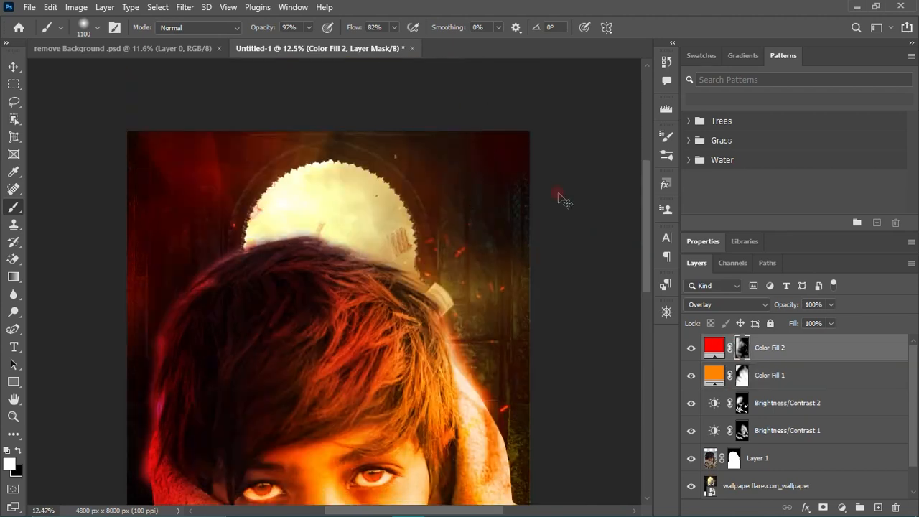
scroll(521, 170, "down", 4)
key("ctrl+0")
key("x")
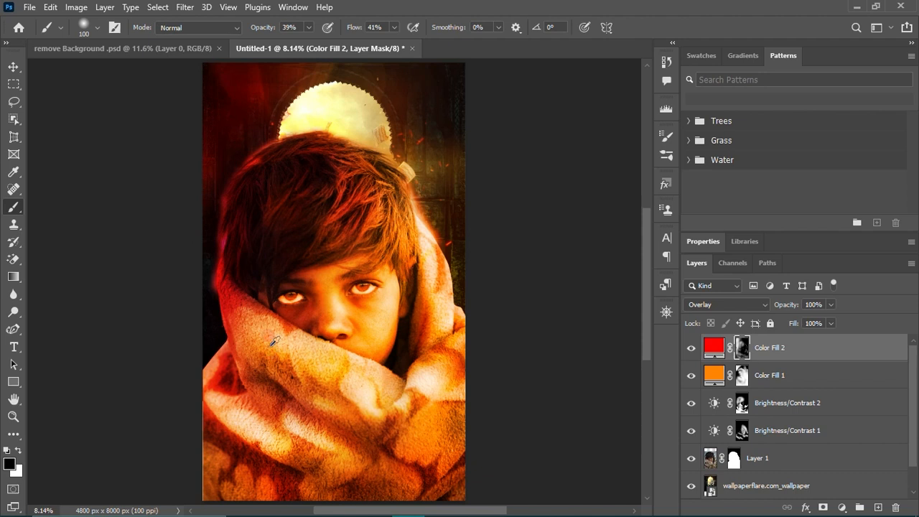
scroll(273, 342, "up", 3)
scroll(303, 221, "down", 4)
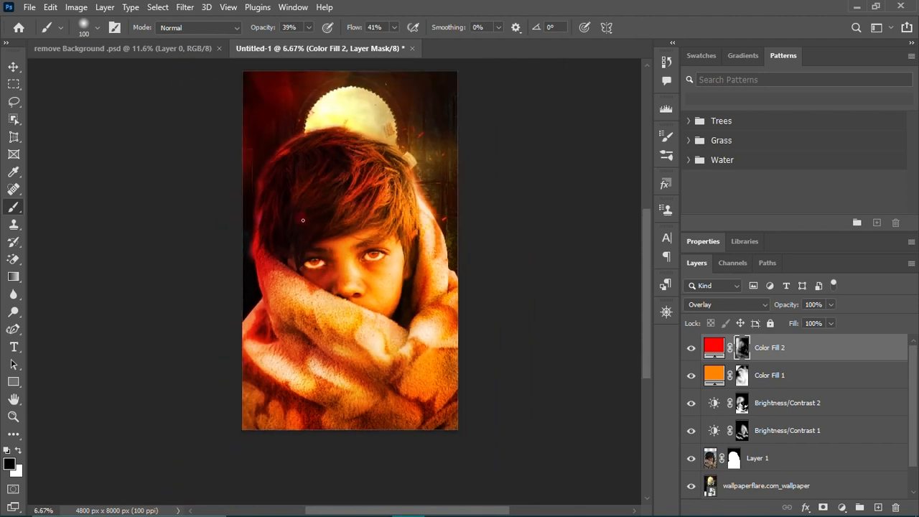
scroll(314, 301, "up", 4)
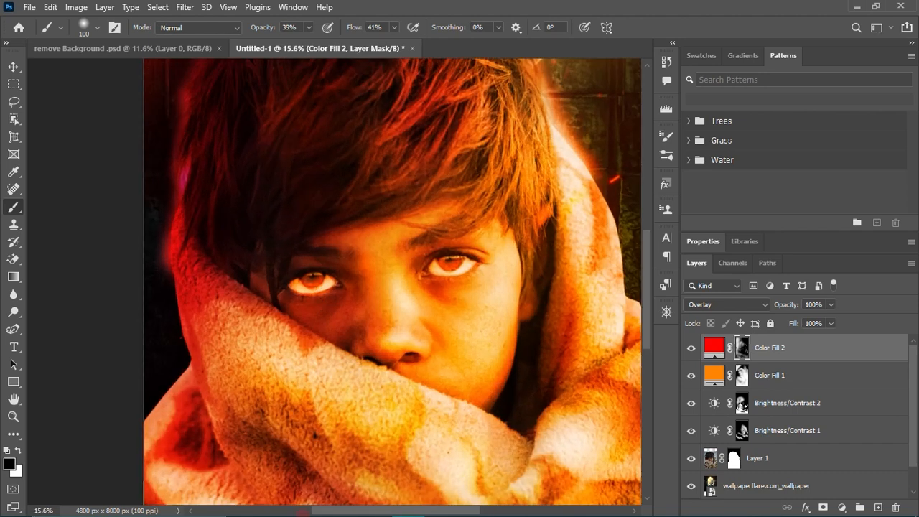
Place the ClipartKey_496607 blood splatter from the Effects folder and scale it to 29.40% below the left-hand eye
left_click(309, 510)
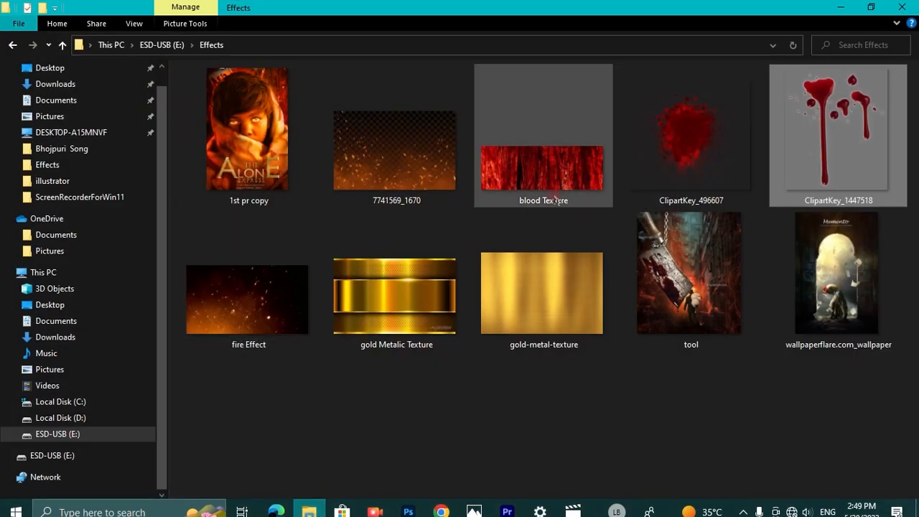
left_click_drag(708, 133, 332, 339)
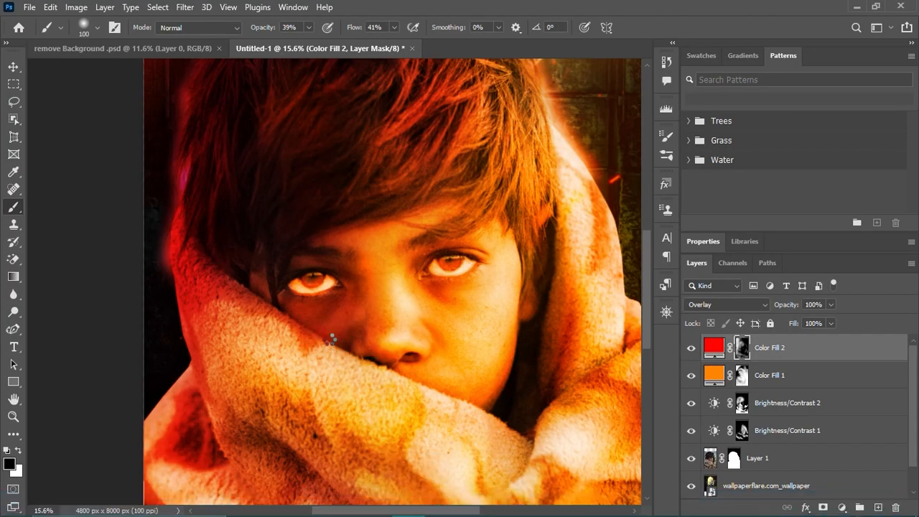
scroll(320, 402, "down", 2)
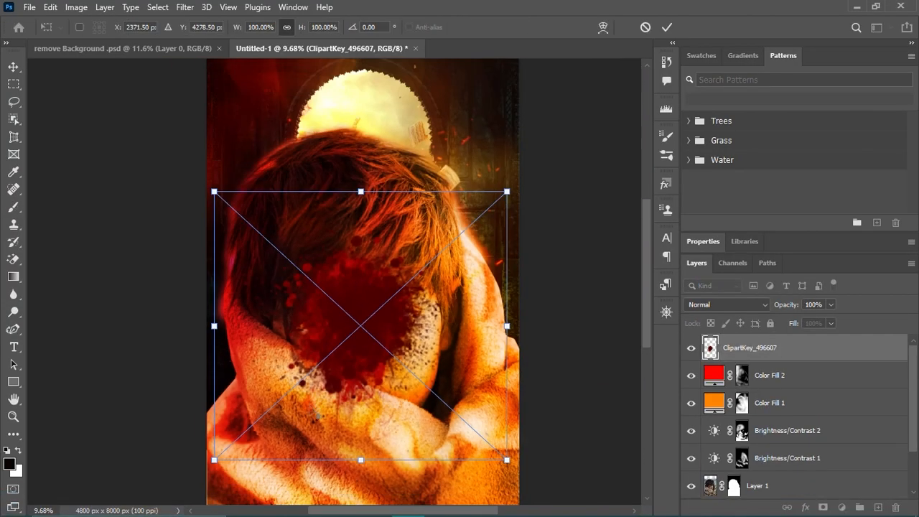
left_click_drag(507, 191, 364, 332)
scroll(319, 384, "up", 4)
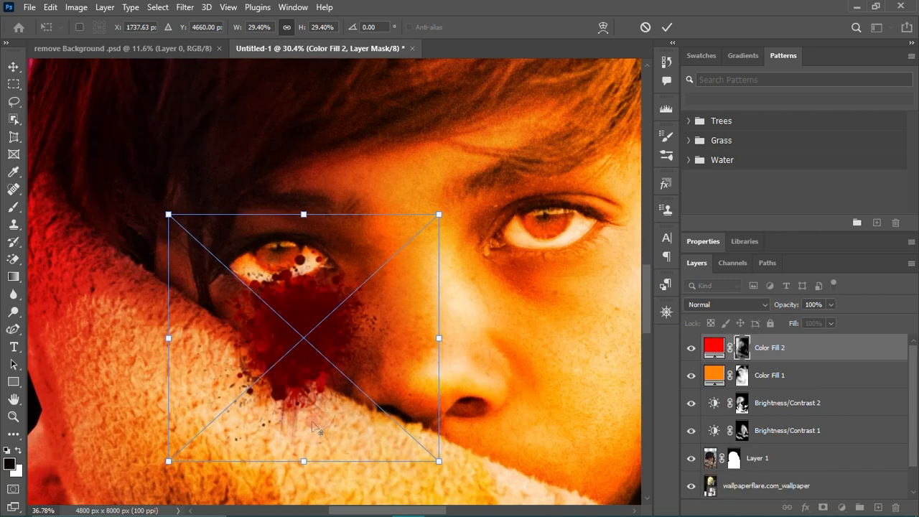
Flatten the blood splatter to 20.38% width and 6.71% height under the left-hand eye and set its blend mode to Multiply
key("shift+alt+o")
left_click_drag(299, 473, 312, 271)
left_click_drag(296, 199, 296, 286)
left_click_drag(312, 359, 312, 328)
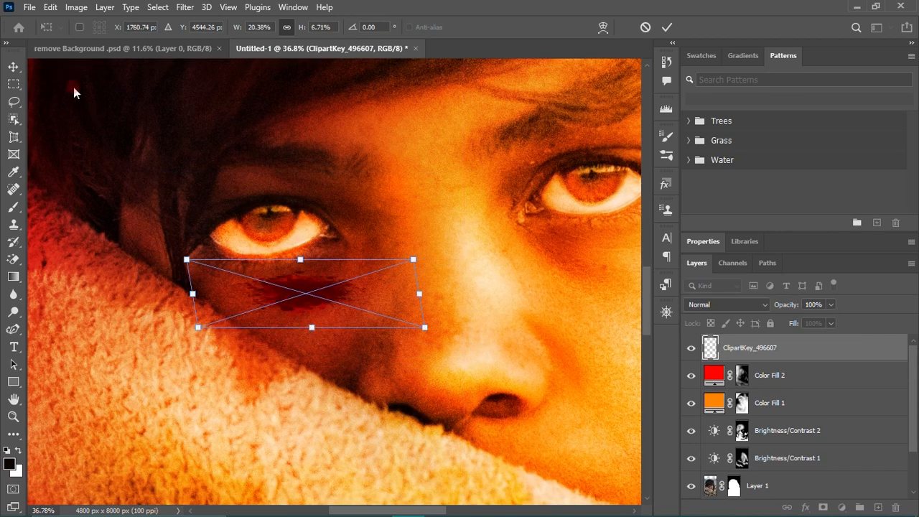
left_click(14, 67)
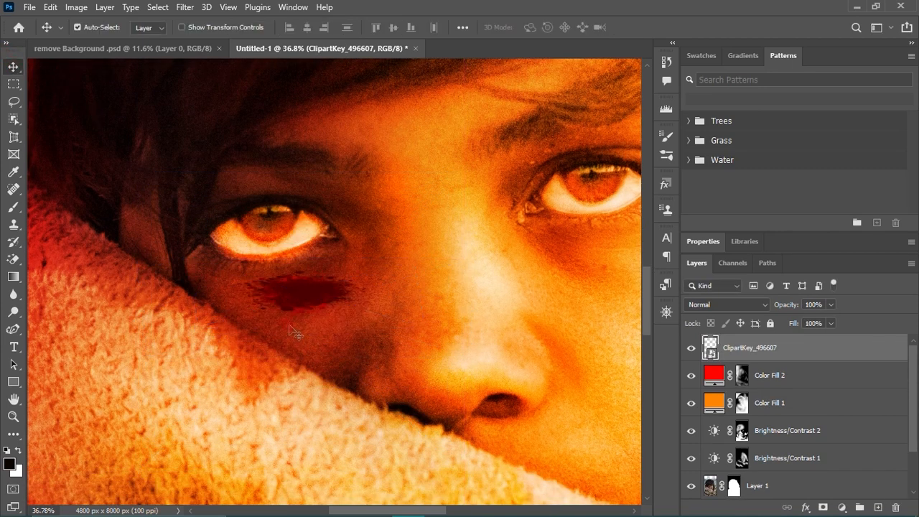
left_click(716, 306)
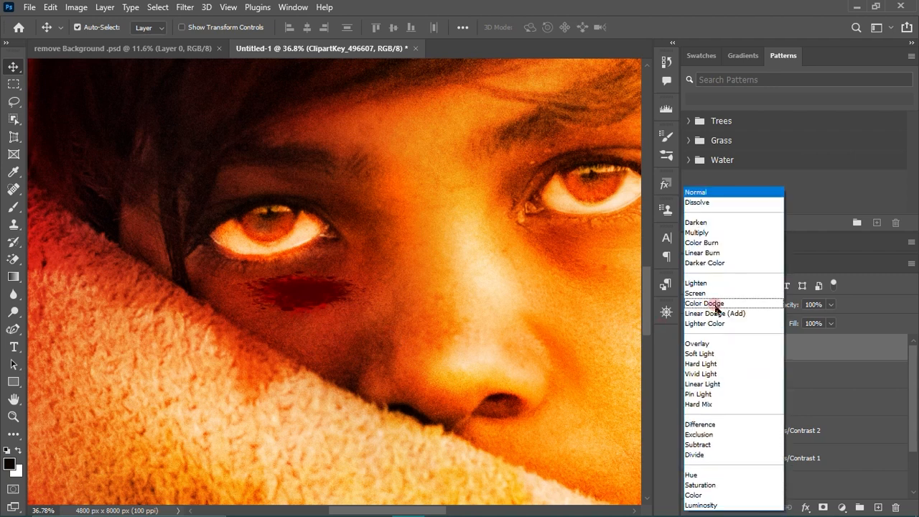
left_click(704, 233)
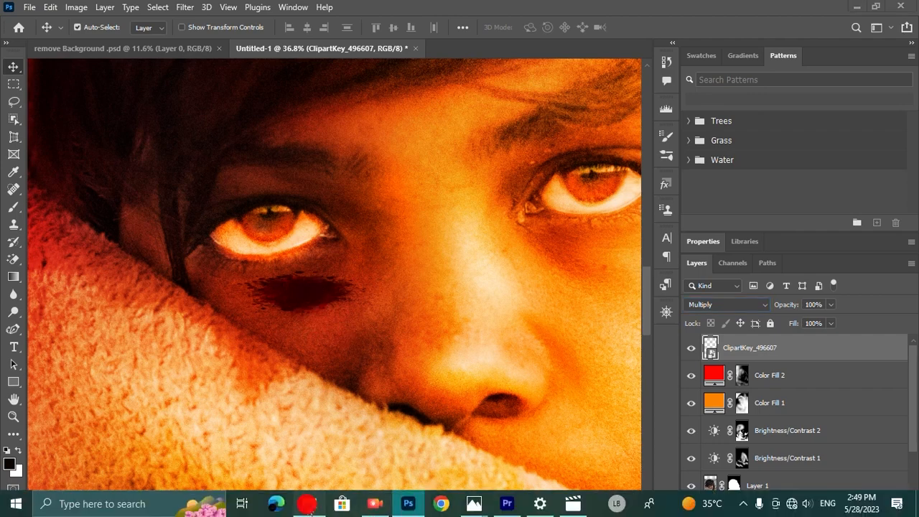
Place the ClipartKey_1447518 blood drips over the splatter at 34.43% scale and set their blend mode to Multiply
left_click(309, 510)
left_click_drag(851, 134, 321, 370)
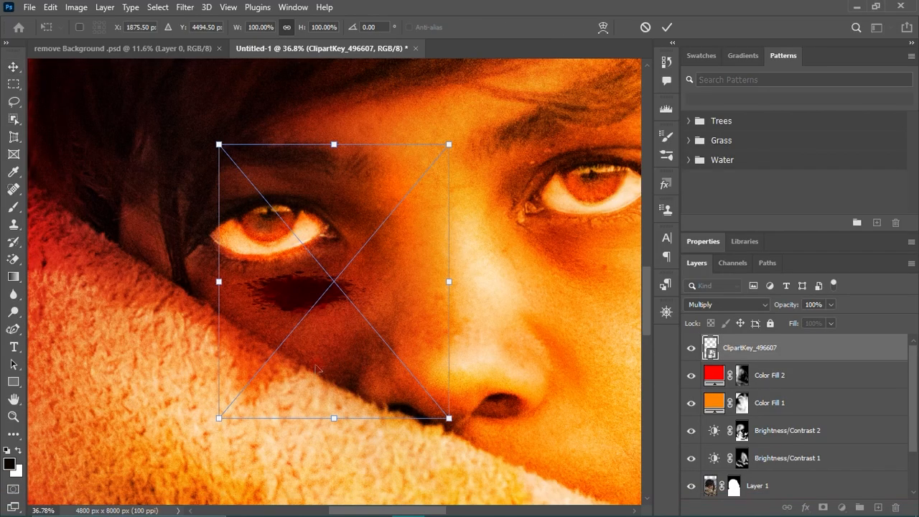
left_click_drag(222, 144, 259, 226)
left_click_drag(448, 213, 402, 272)
left_click_drag(320, 299, 291, 293)
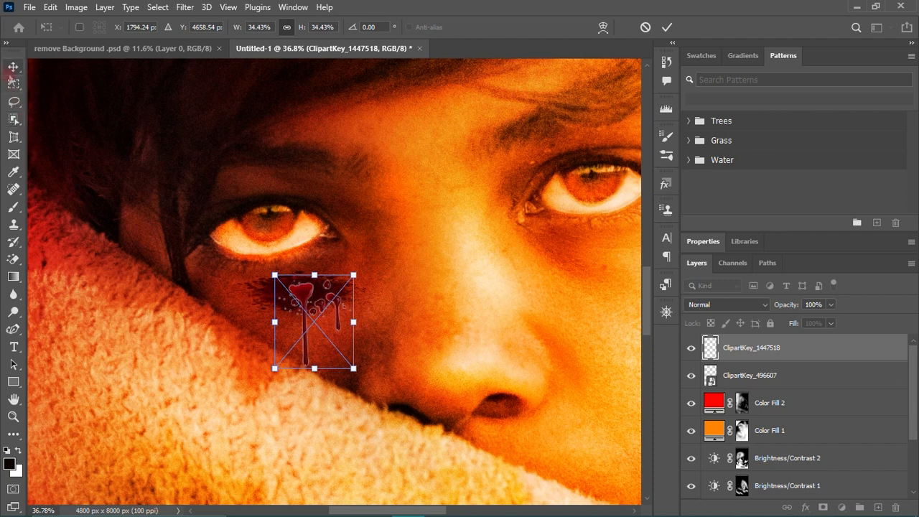
left_click(13, 66)
left_click(727, 305)
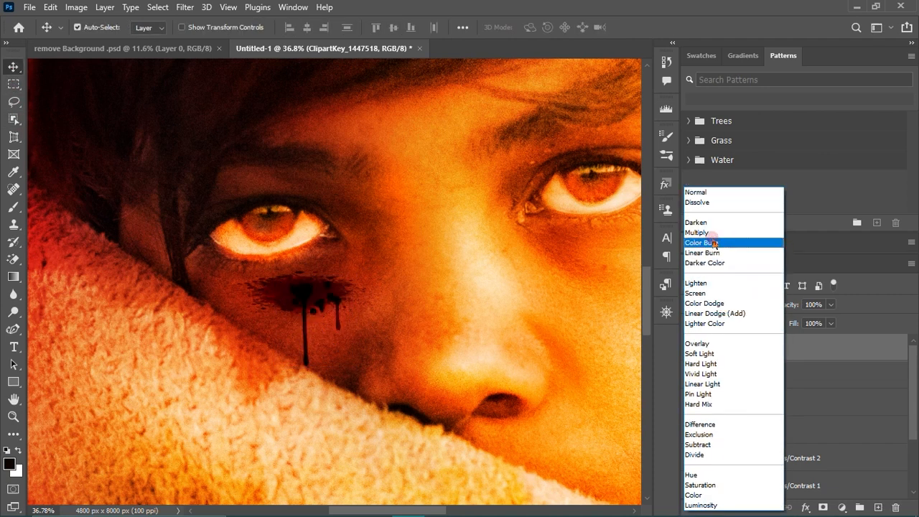
left_click(713, 233)
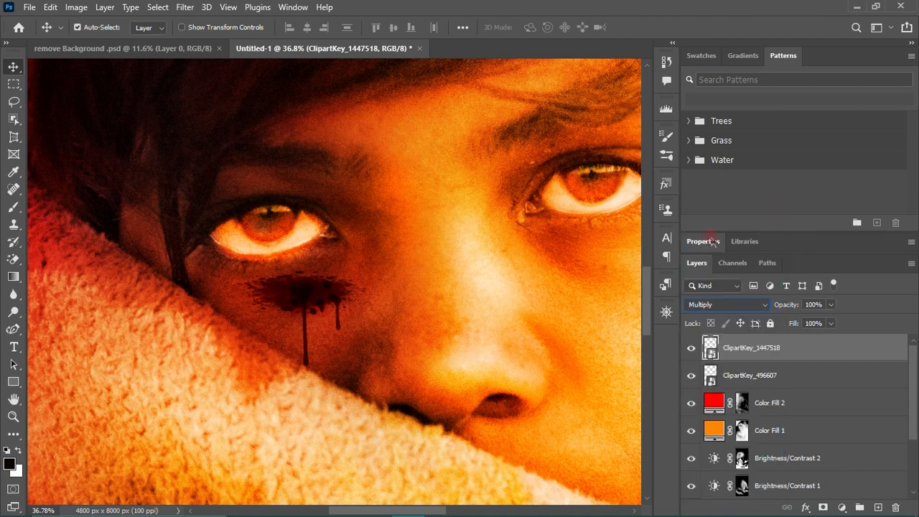
scroll(373, 346, "up", 3)
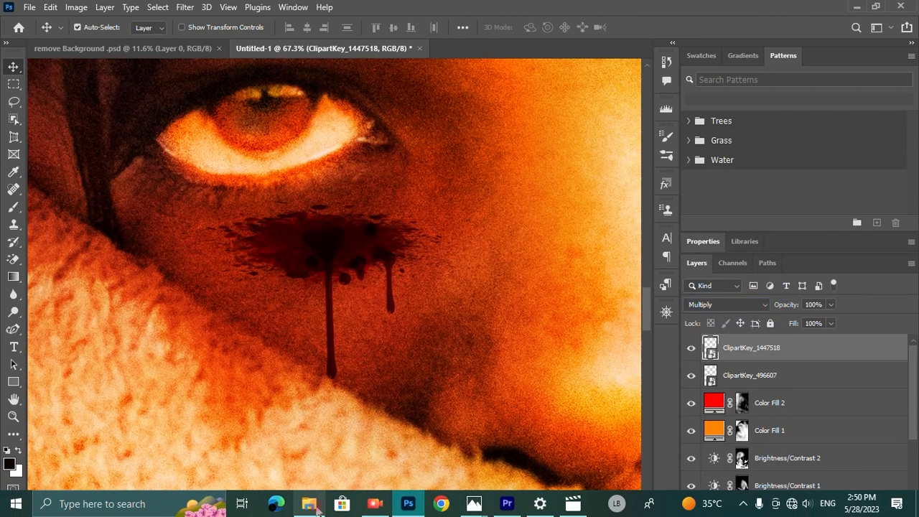
left_click(310, 500)
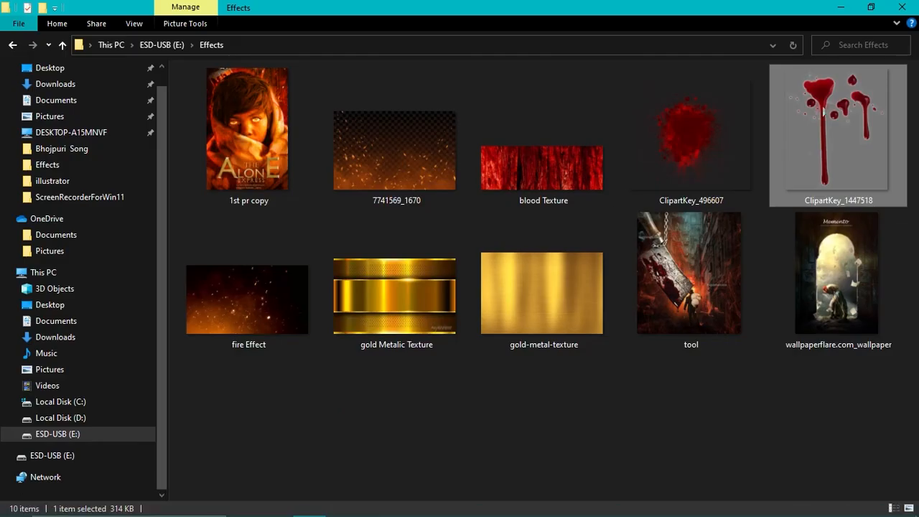
left_click(841, 8)
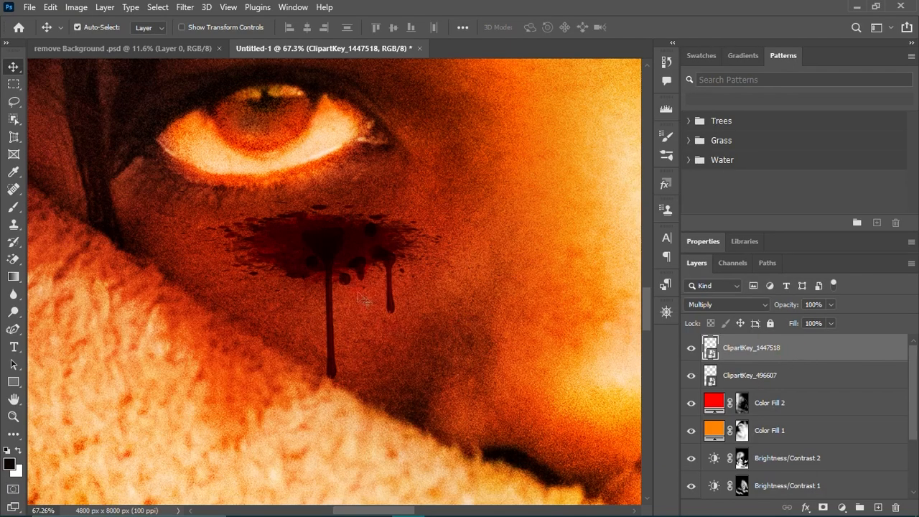
scroll(323, 243, "up", 2)
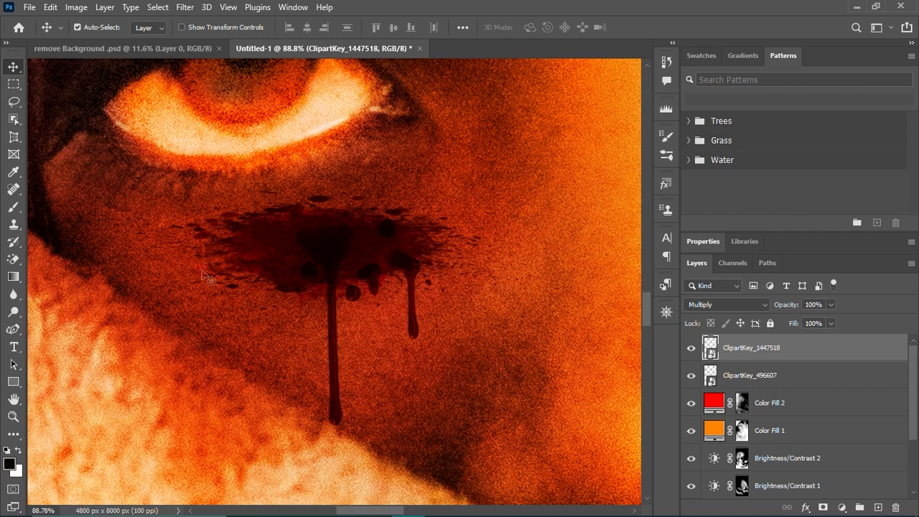
Add a new layer and brush black over the middle of the blood splatter at 14% flow
left_click(14, 208)
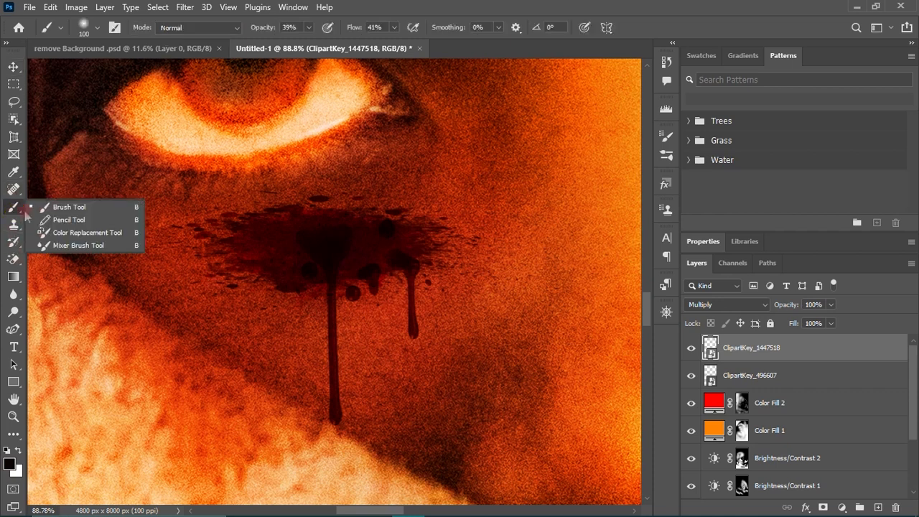
left_click(63, 207)
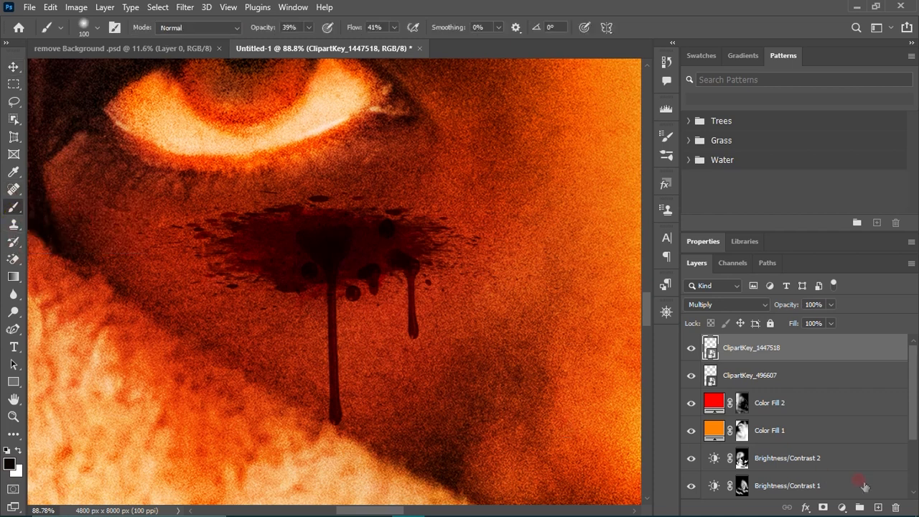
left_click(877, 507)
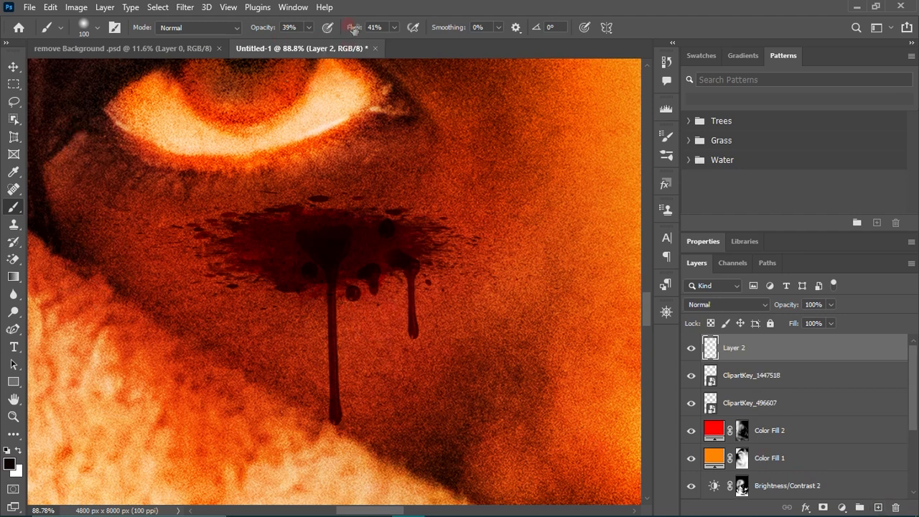
left_click_drag(340, 246, 305, 245)
mouse_move(367, 239)
left_mouse_down()
mouse_move(306, 245)
mouse_move(379, 250)
mouse_move(231, 258)
mouse_move(313, 248)
mouse_move(280, 245)
mouse_move(362, 245)
mouse_move(337, 255)
mouse_move(359, 246)
left_mouse_up()
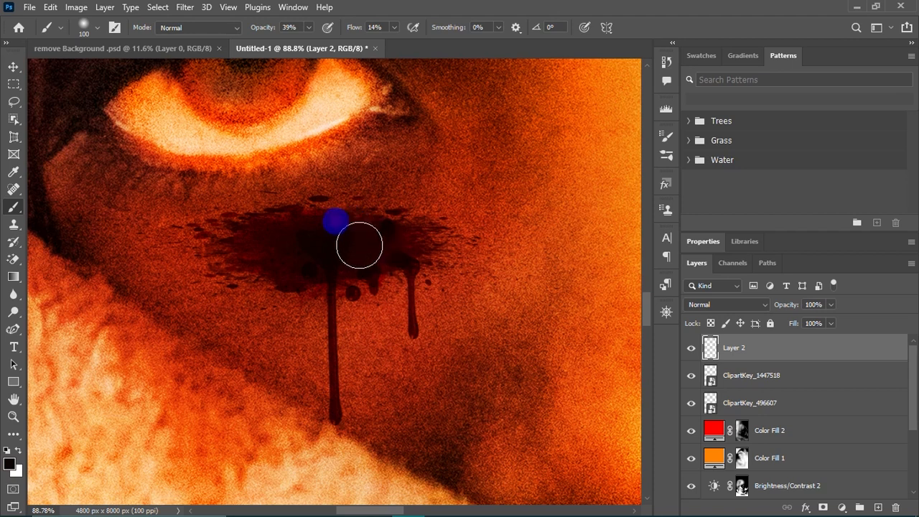
Place the 7741569_1670 sparks image from the Effects folder into the poster document
scroll(322, 286, "down", 10)
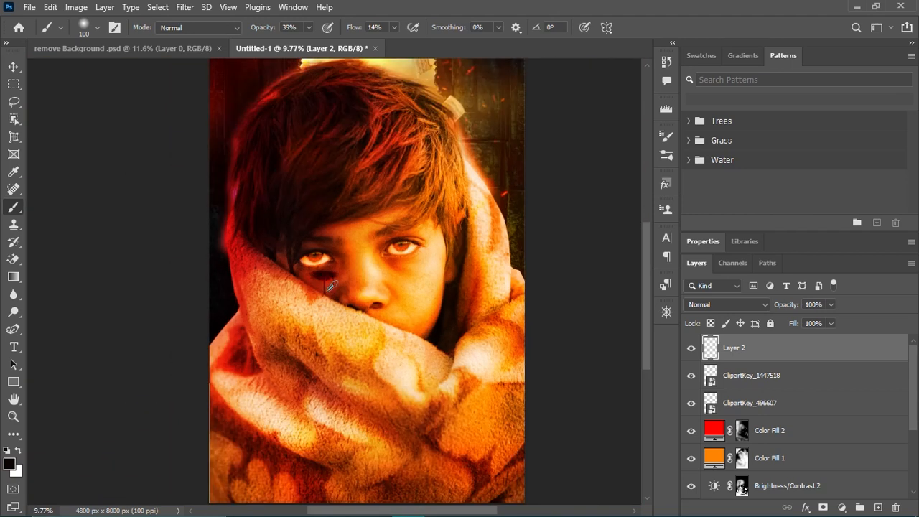
scroll(334, 316, "down", 2)
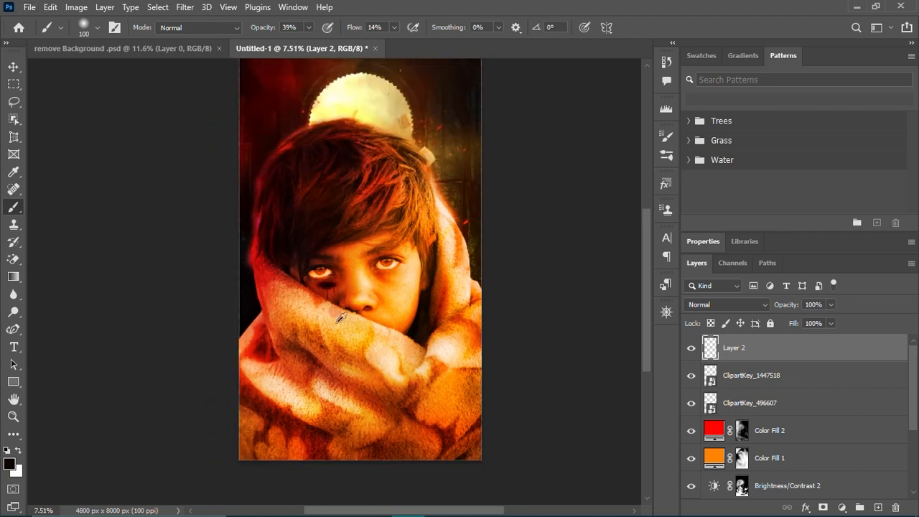
scroll(325, 268, "up", 1)
scroll(295, 424, "down", 2)
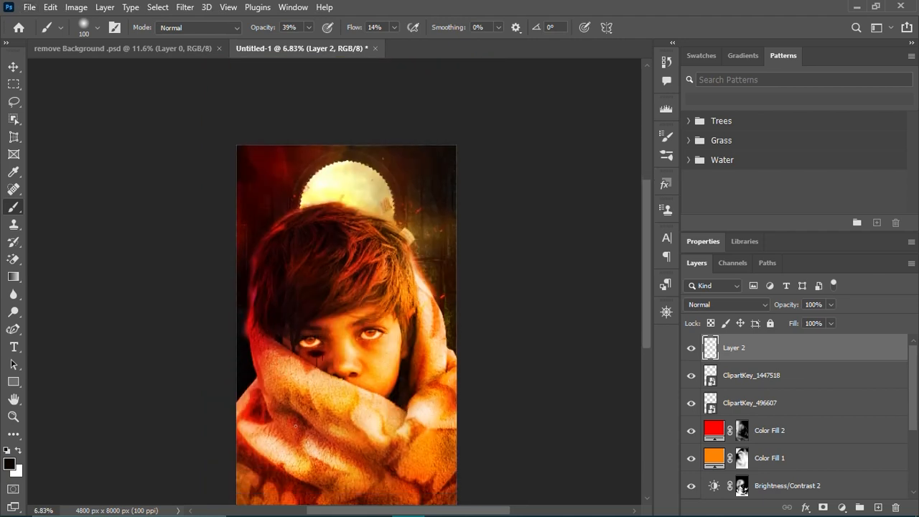
scroll(302, 444, "up", 1)
mouse_move(302, 506)
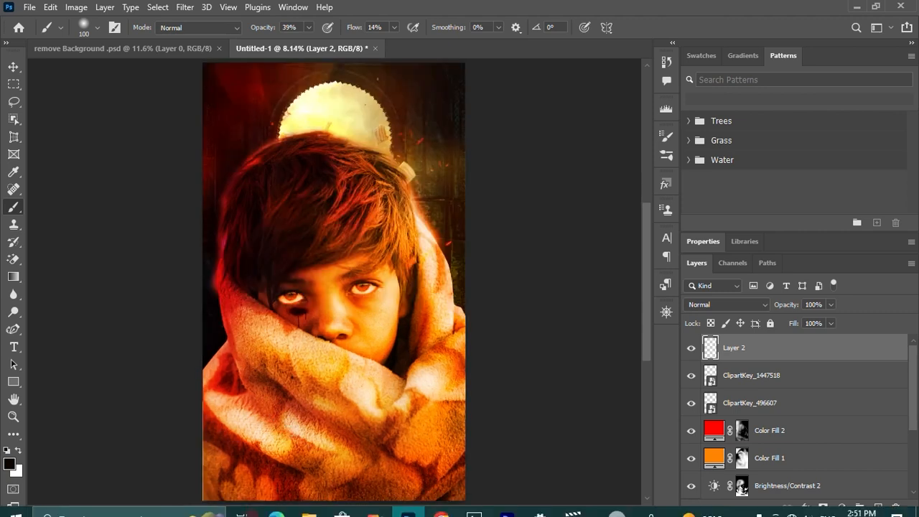
left_click(302, 503)
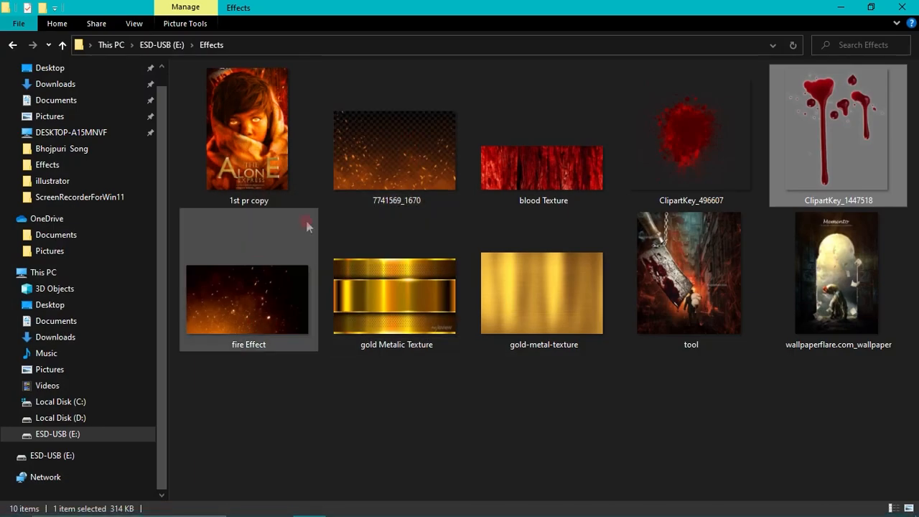
left_click_drag(400, 153, 362, 294)
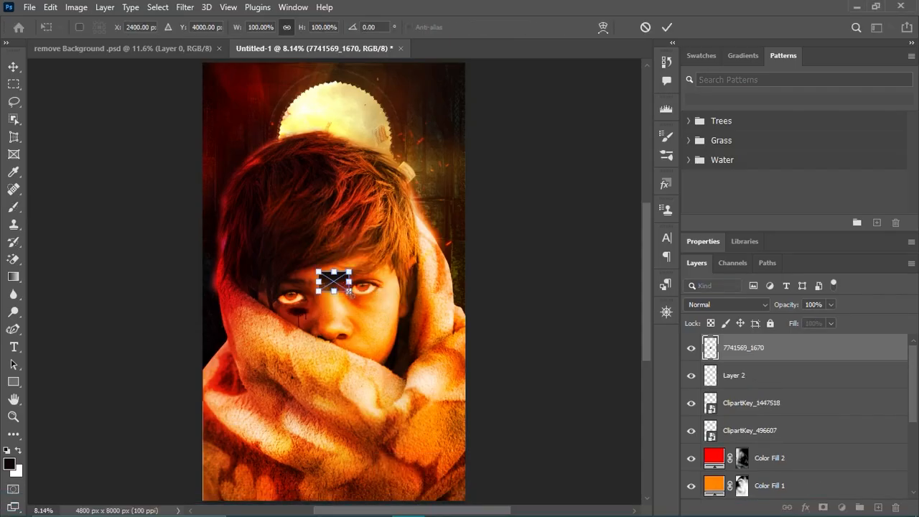
Scale the sparks image to 884.31%, rotate it 105.13° and position it over the upper-left part of the poster
left_click_drag(349, 291, 428, 368)
left_click_drag(473, 195, 392, 451)
left_click_drag(379, 326, 298, 219)
scroll(295, 316, "up", 3)
left_click_drag(290, 361, 301, 403)
left_click_drag(248, 336, 248, 339)
Move the 7741569_1670 layer directly below Layer 1 and set its blend mode to Color Dodge
left_click(759, 348)
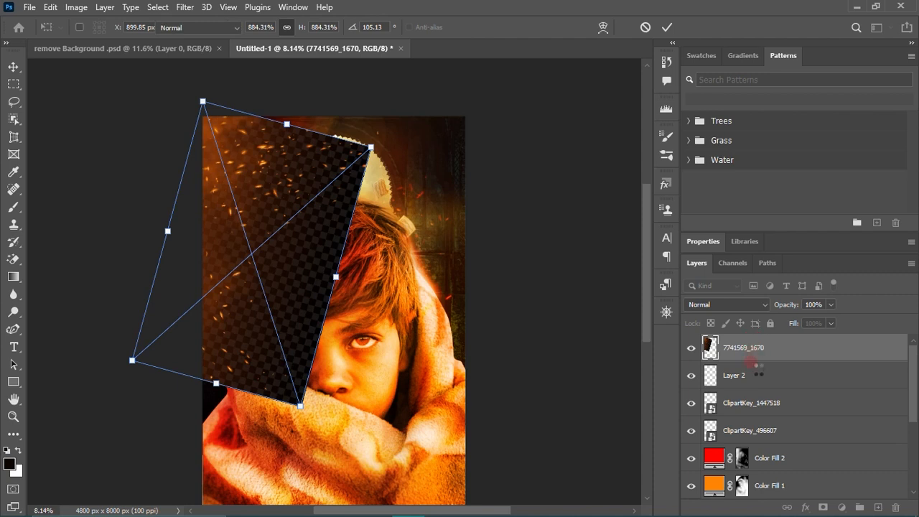
mouse_move(759, 349)
left_mouse_down()
mouse_move(772, 513)
mouse_move(765, 488)
mouse_move(776, 444)
mouse_move(784, 448)
left_mouse_up()
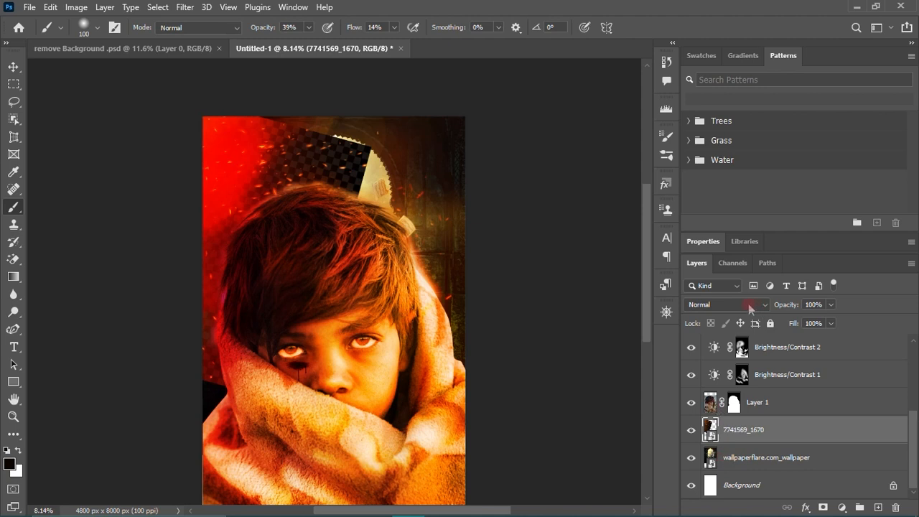
left_click(749, 307)
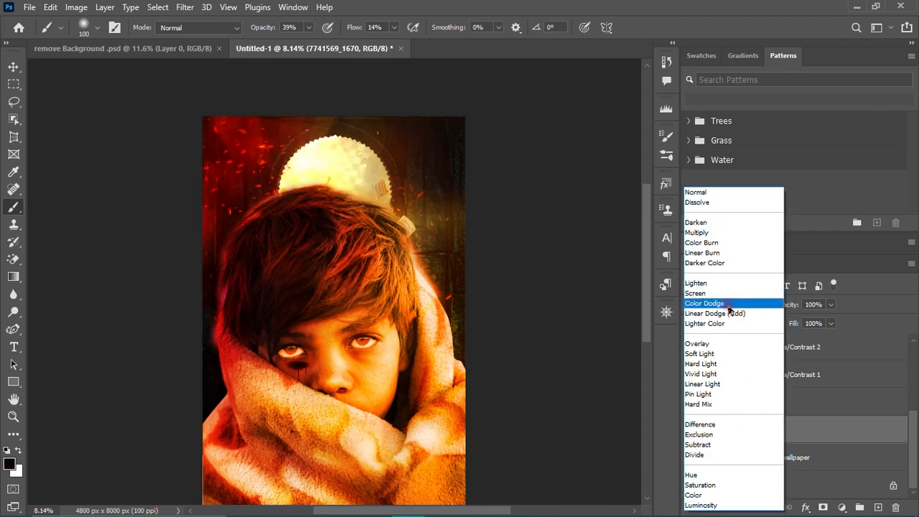
left_click(726, 308)
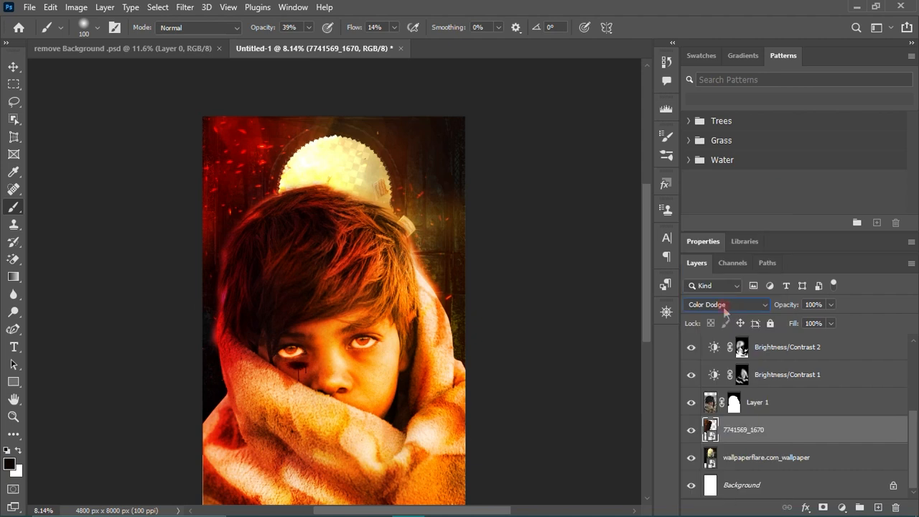
Place the fire Effect image from the Effects folder above the 7741569_1670 layer and scale it to 1109.03%
left_click(13, 67)
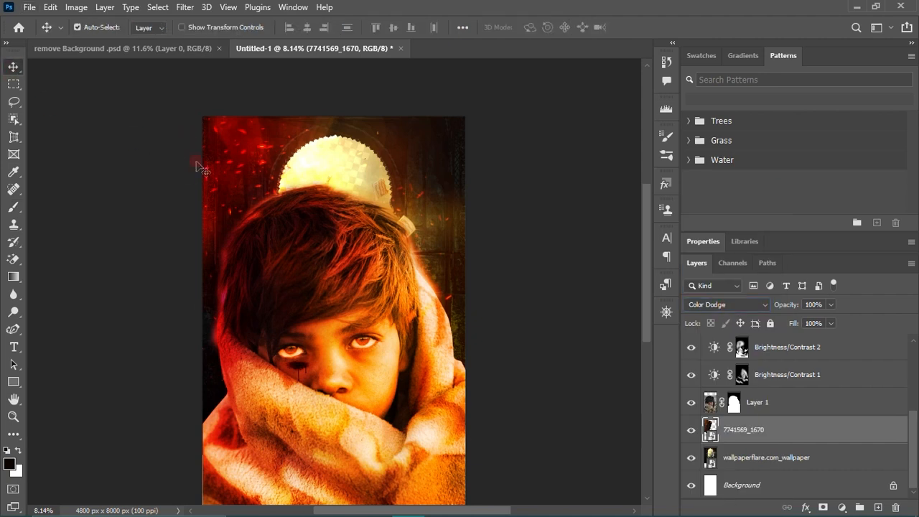
scroll(209, 170, "up", 5, "alt")
scroll(267, 229, "down", 5, "alt")
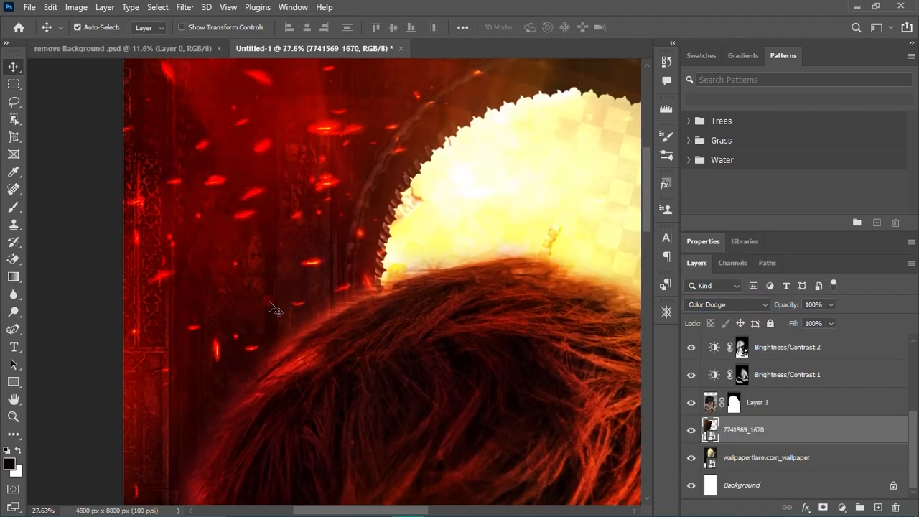
scroll(265, 288, "down", 2)
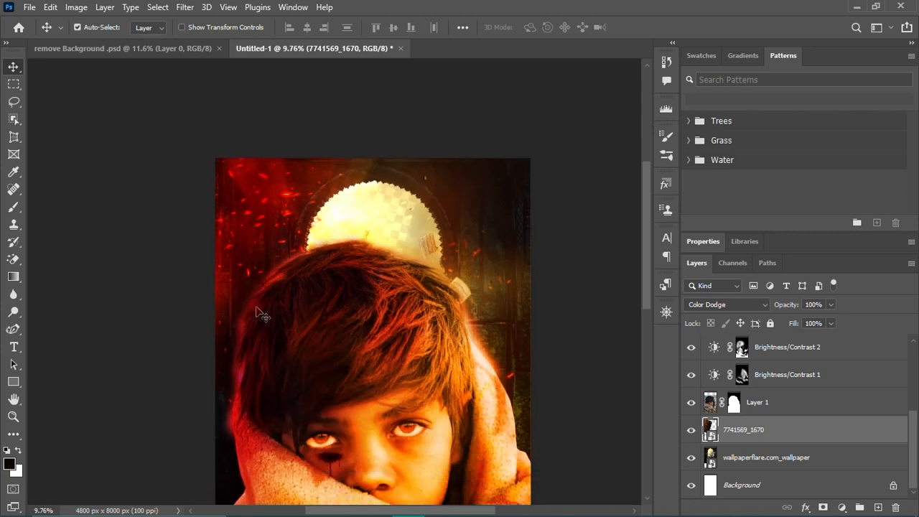
scroll(253, 231, "down", 3)
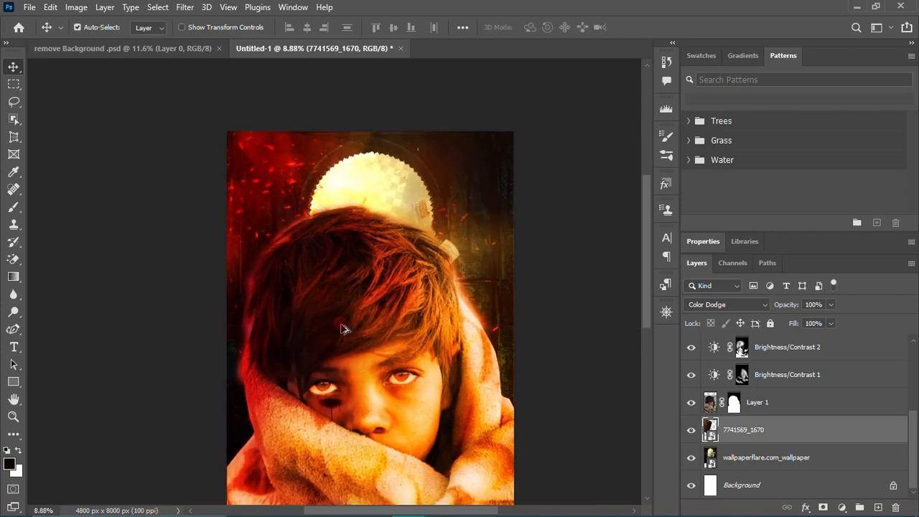
left_click(311, 507)
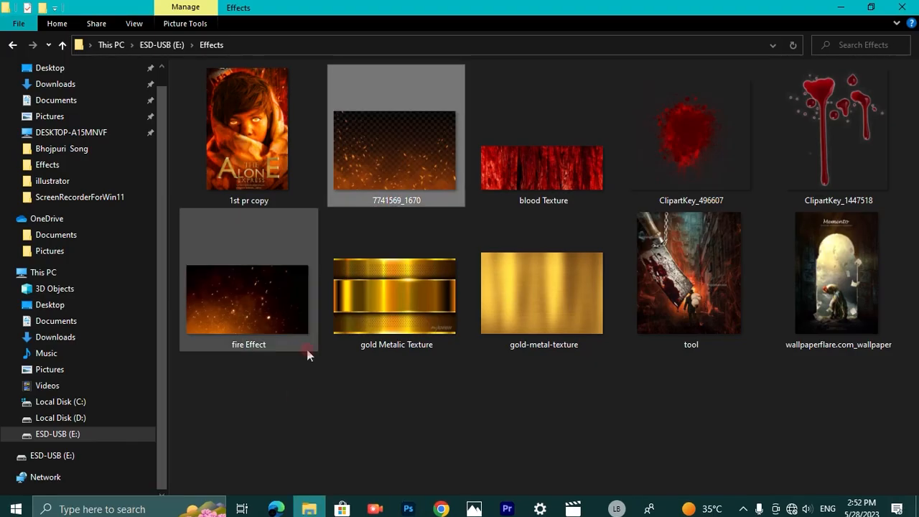
left_click_drag(237, 334, 424, 423)
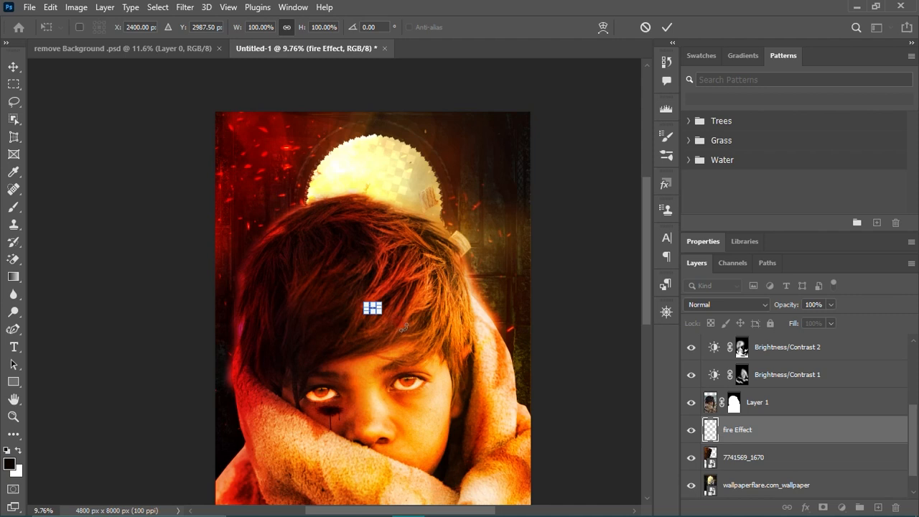
scroll(391, 326, "up", 2)
scroll(392, 325, "up", 2)
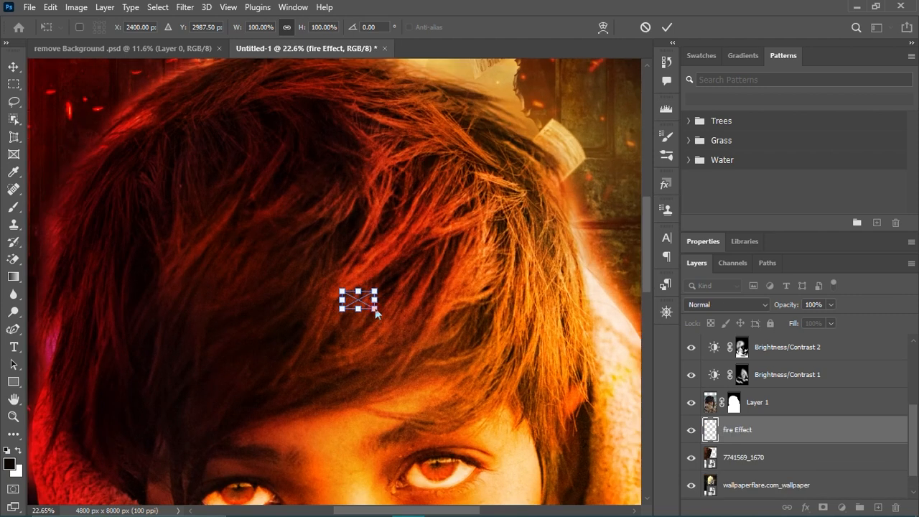
left_click_drag(377, 313, 538, 400)
scroll(416, 406, "down", 2)
scroll(413, 404, "down", 3)
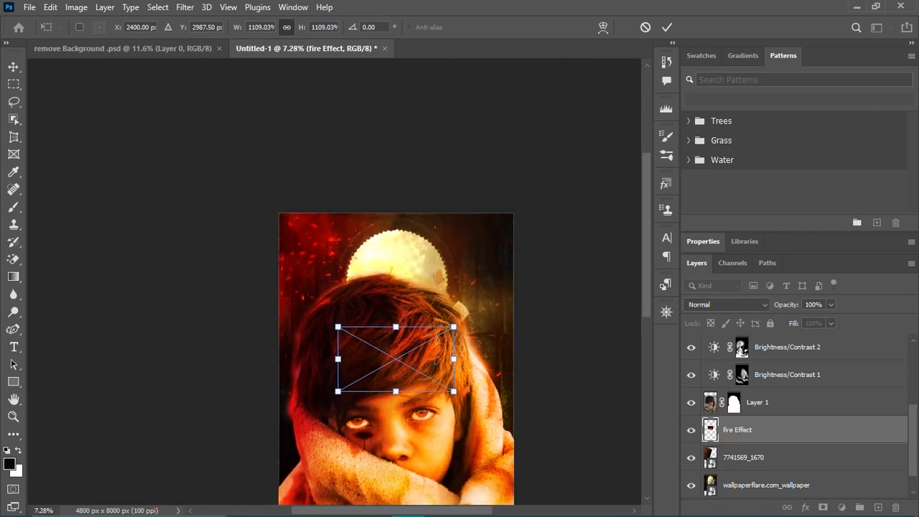
Rotate the fire Effect image upright and fit it over the upper-right background behind the boy
left_click_drag(426, 381, 501, 286)
left_click_drag(564, 322, 565, 191)
left_click_drag(504, 279, 514, 381)
scroll(456, 348, "down", 2)
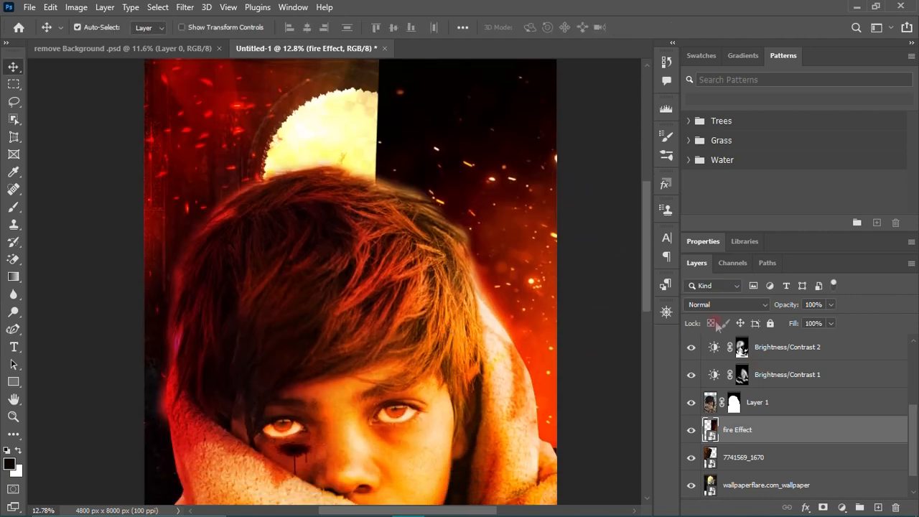
Change the fire Effect layer's blend mode so its black background drops out and only the sparks remain
left_click(705, 305)
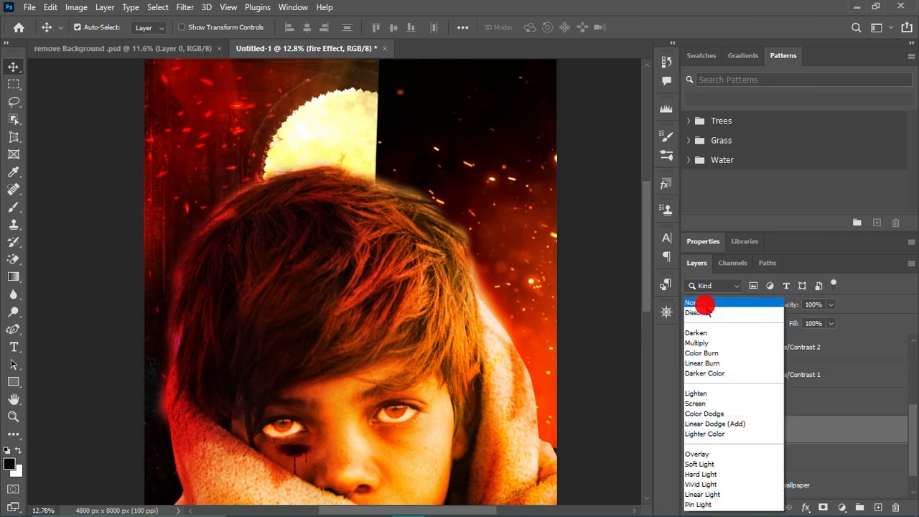
left_click(711, 305)
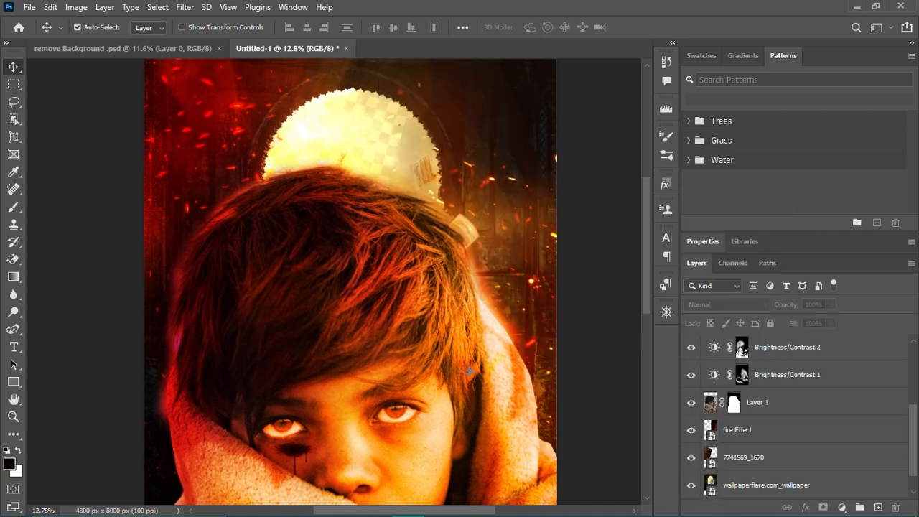
scroll(535, 199, "down", 5)
left_click(534, 197)
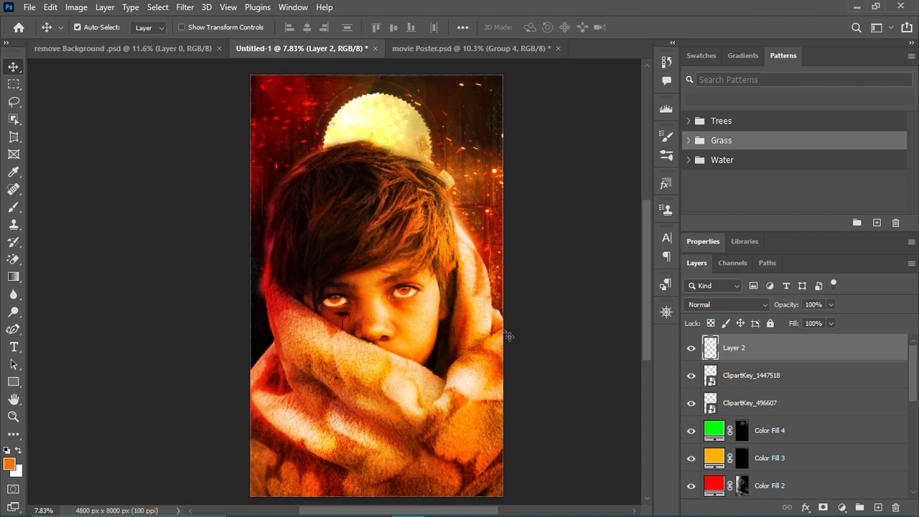
Copy the Group 4 title "The Alone Express" from movie Poster.psd onto the lower part of the Untitled-1 poster
scroll(443, 341, "up", 3)
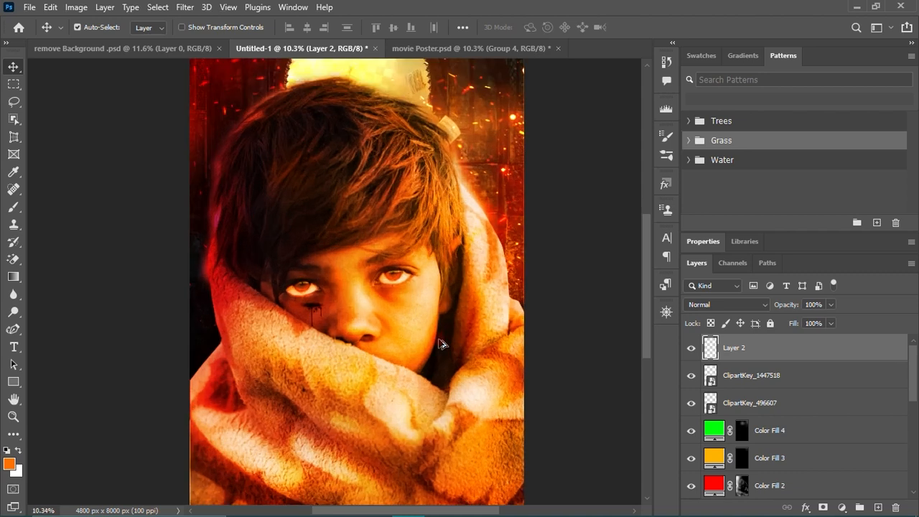
scroll(445, 336, "down", 3)
scroll(445, 335, "down", 2)
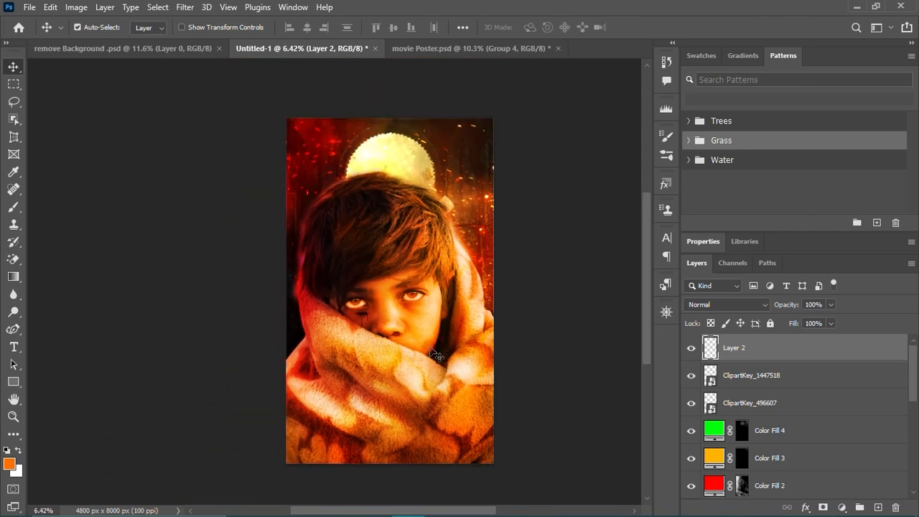
scroll(379, 389, "up", 4)
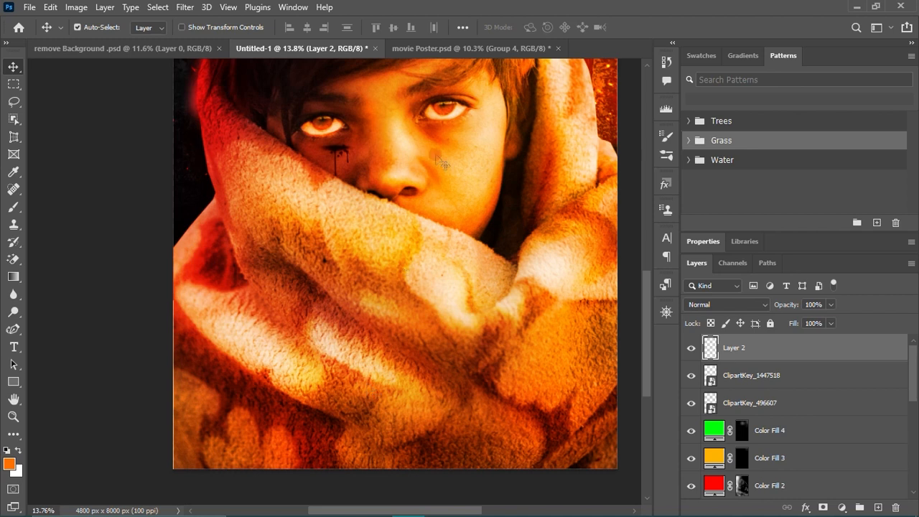
left_click(466, 48)
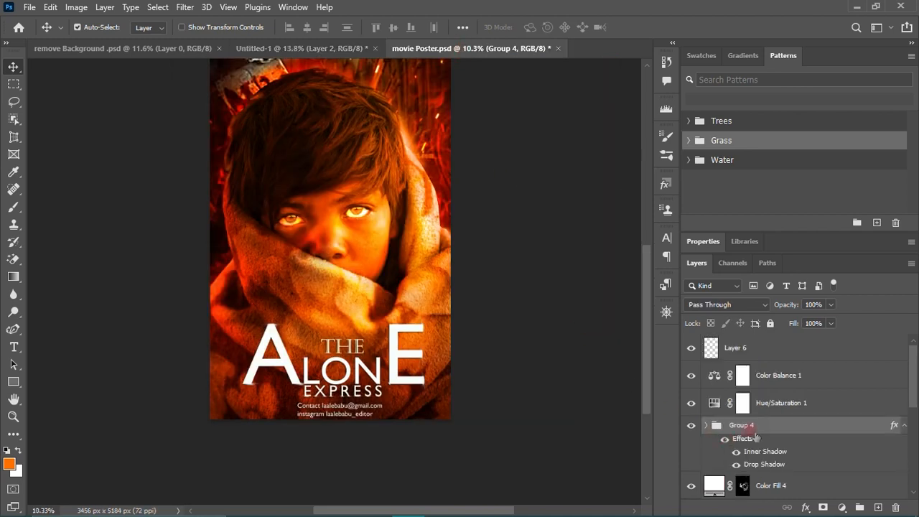
left_click_drag(754, 429, 381, 378)
scroll(383, 380, "down", 3)
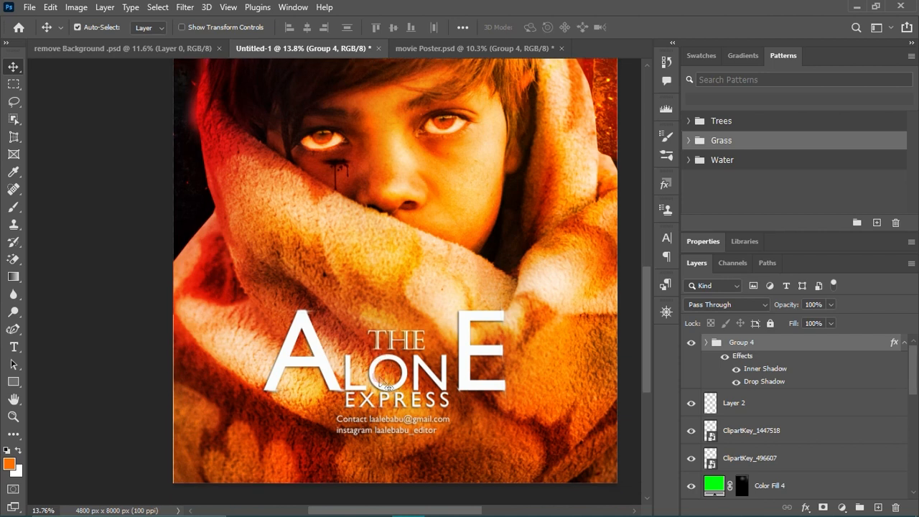
Scale the Group 4 title proportionally to 134.23% and center it across the lower part of the poster
key("ctrl+t")
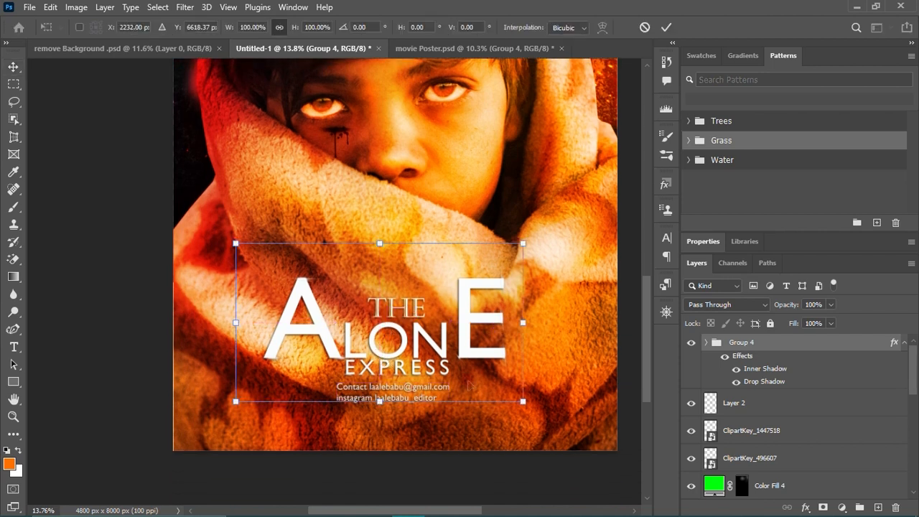
left_click_drag(520, 316, 572, 323)
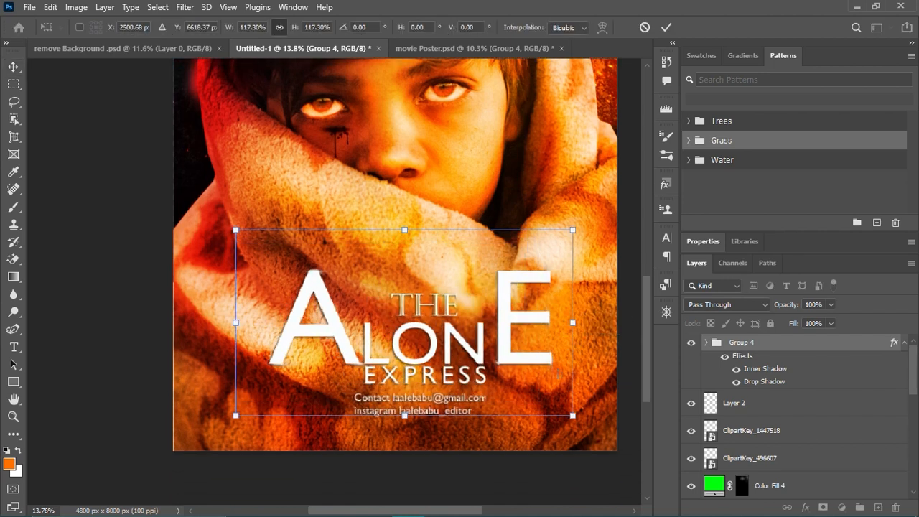
left_click_drag(238, 323, 210, 323)
left_click_drag(392, 423, 391, 436)
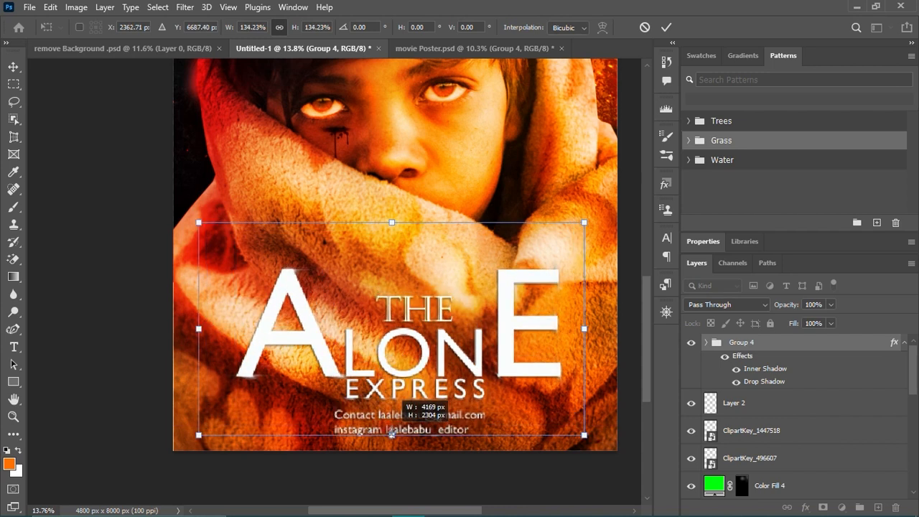
key("Return")
scroll(416, 364, "down", 3)
left_click_drag(419, 365, 417, 386)
left_click_drag(445, 195, 450, 404)
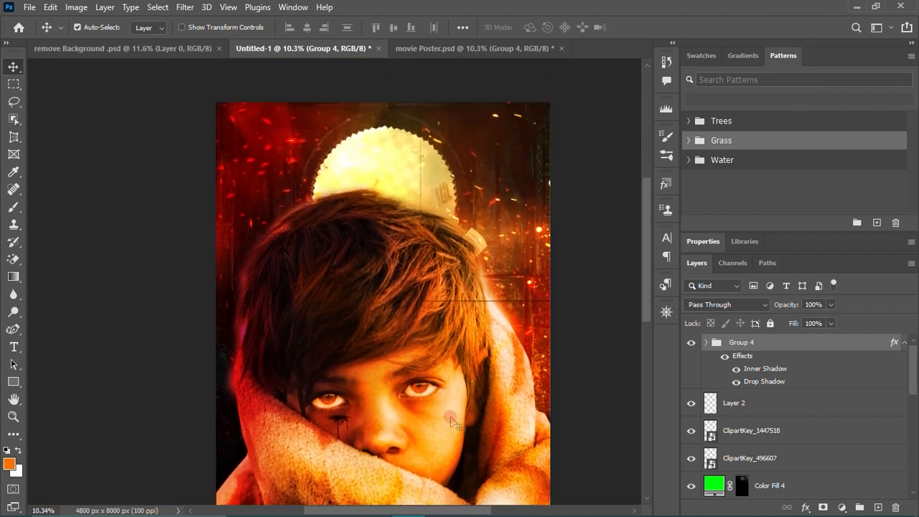
scroll(449, 401, "up", 5)
left_click_drag(414, 370, 301, 299)
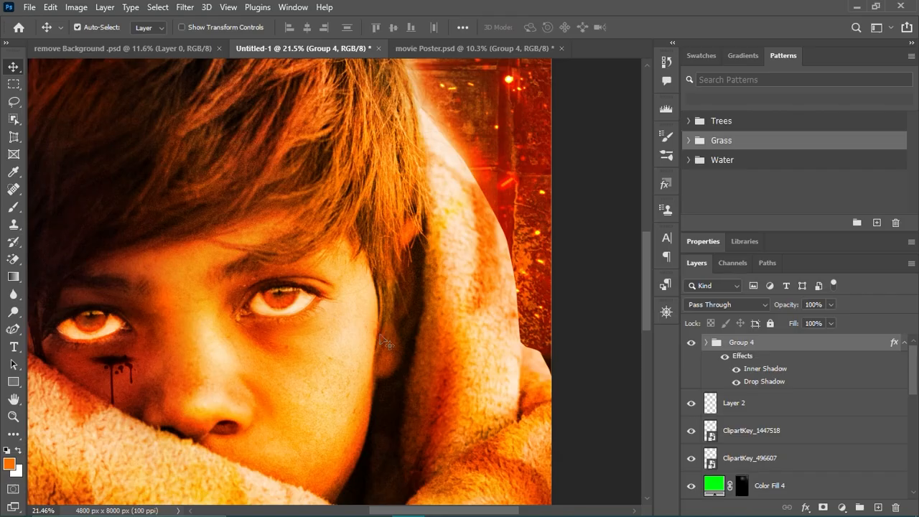
key("ctrl+0")
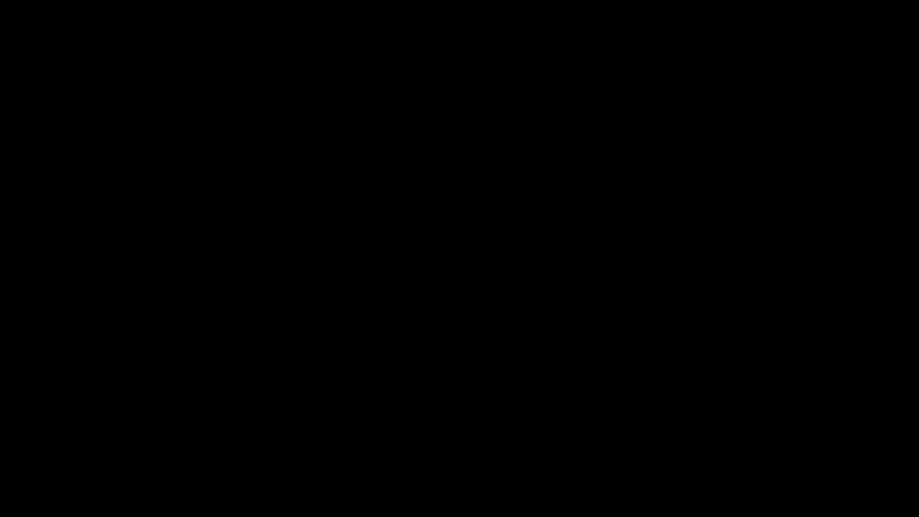